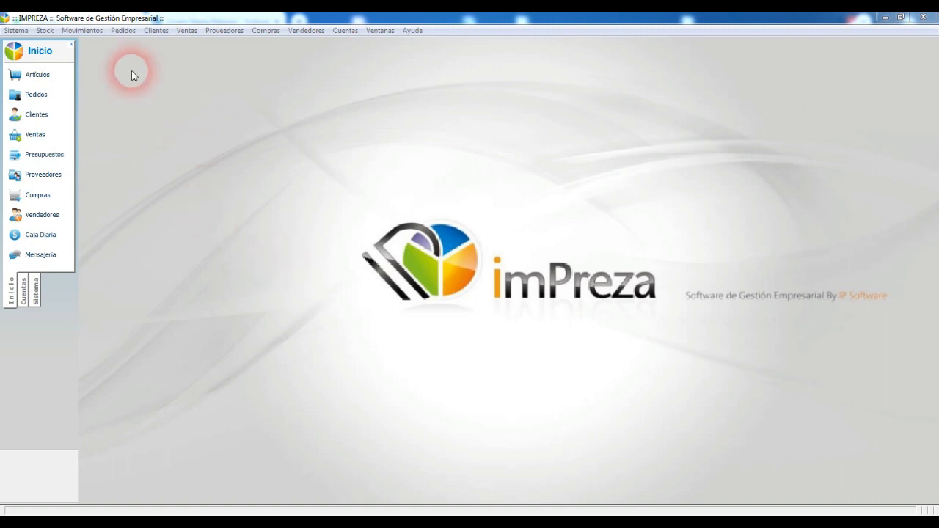
View the stock articles list and the suppliers directory, closing each one after checking it
click(37, 74)
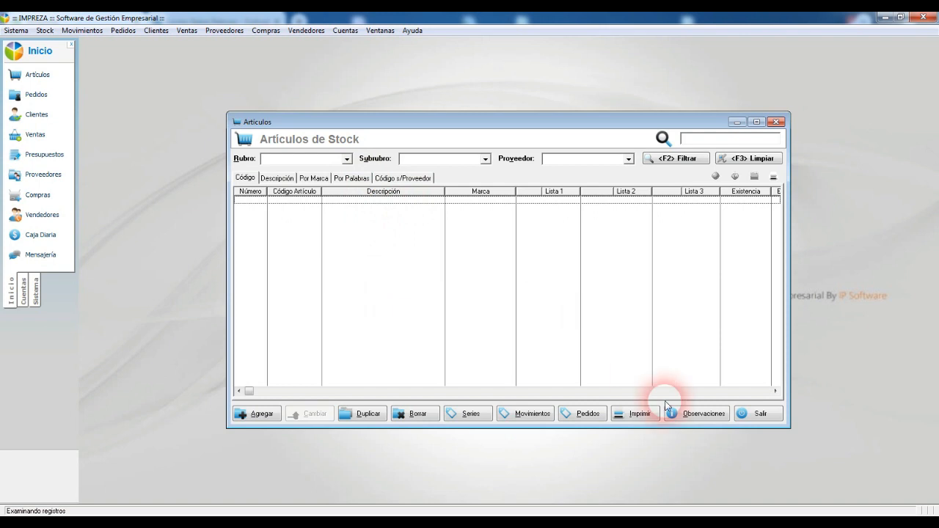
click(763, 412)
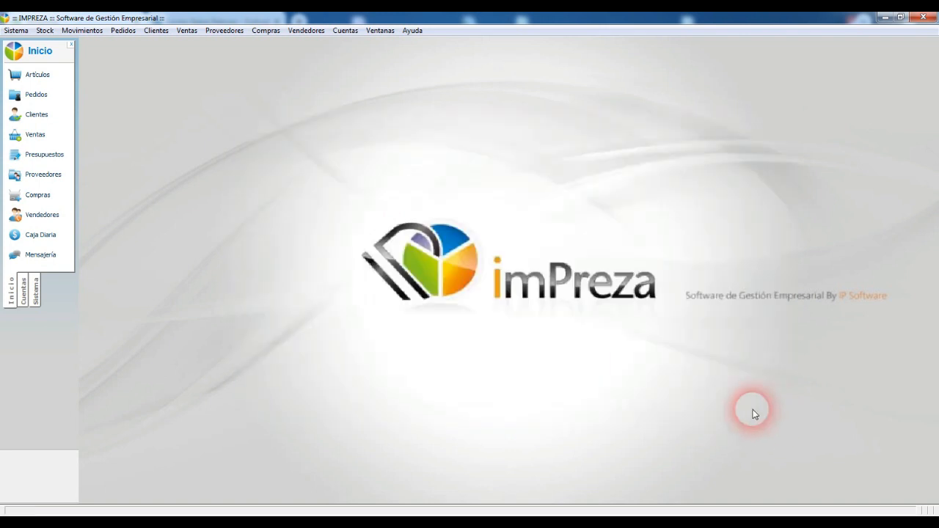
click(49, 78)
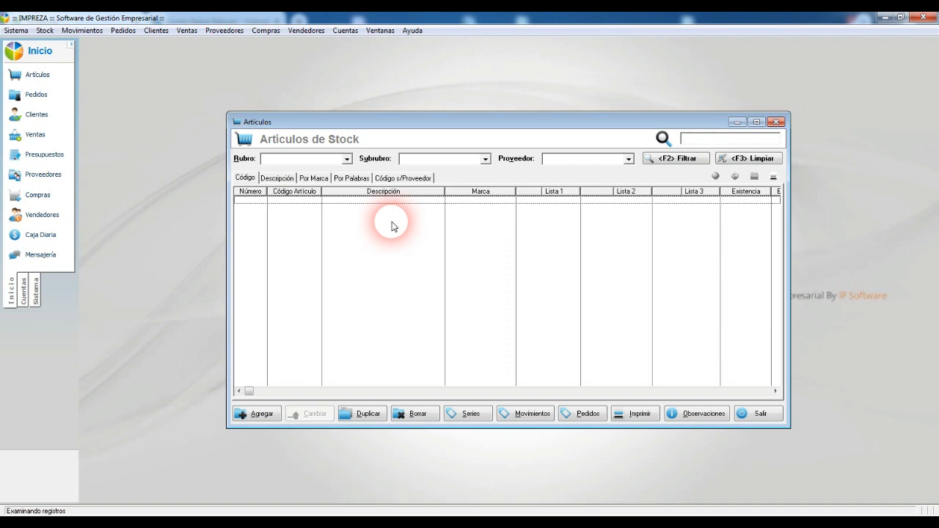
click(760, 413)
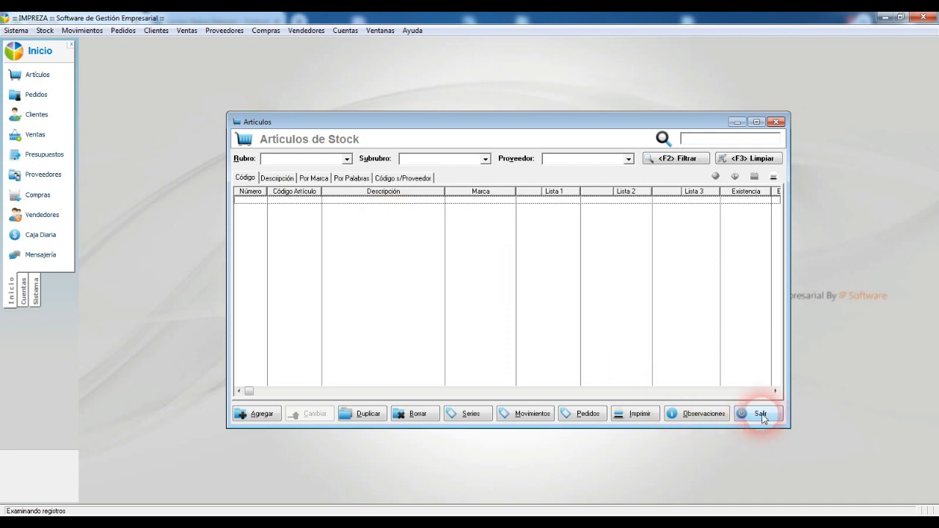
click(41, 177)
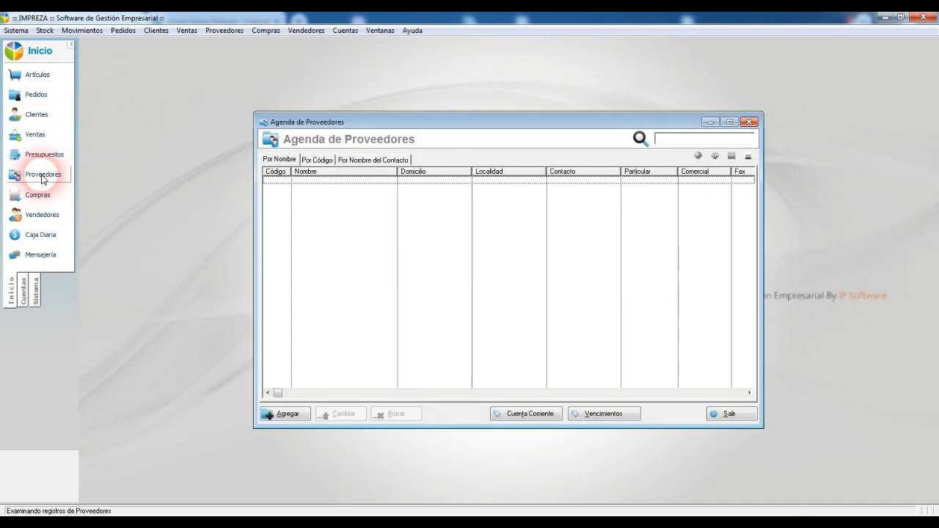
click(725, 414)
Open the stock lists for Rubros, Subrubros and Marcas and spread their windows apart to view them separately
click(44, 30)
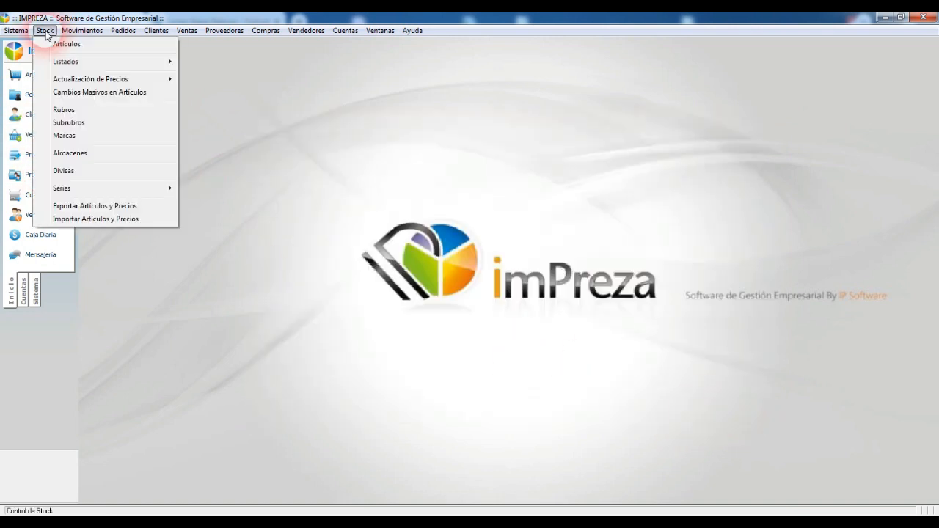
click(59, 111)
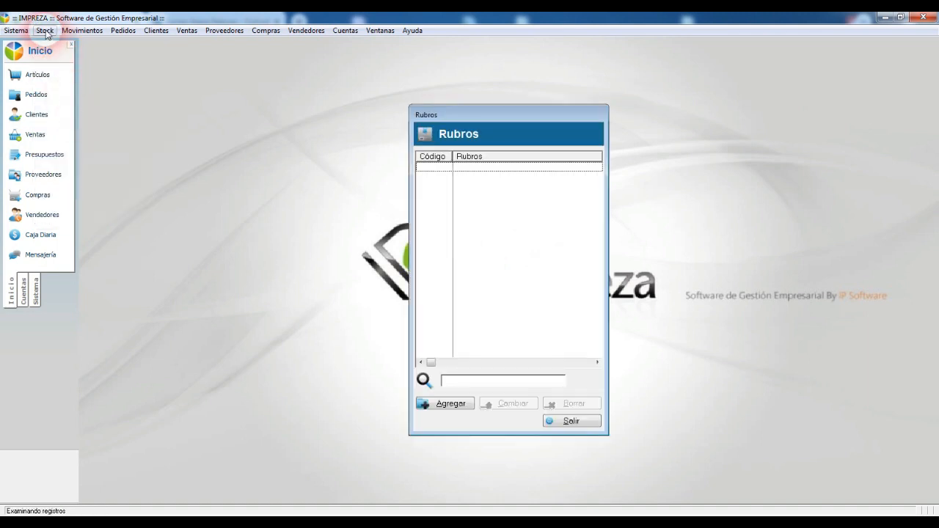
click(45, 31)
click(95, 121)
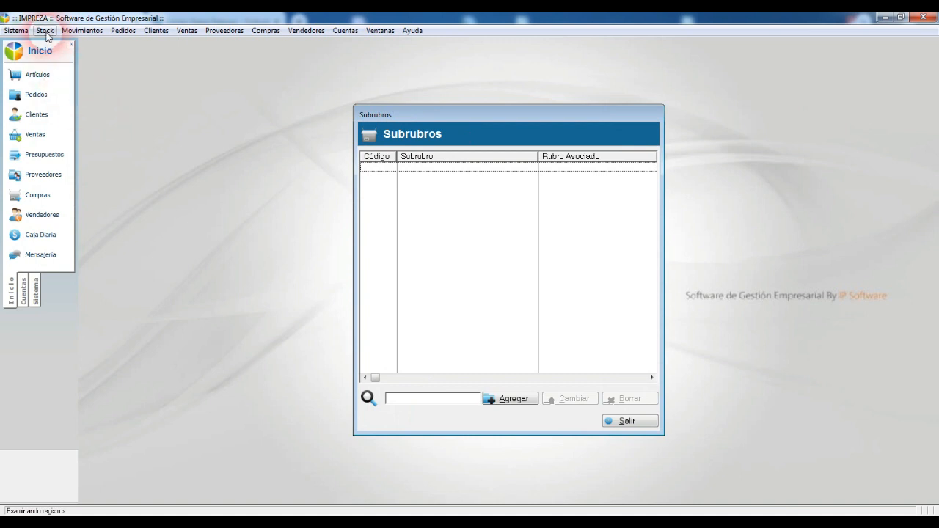
click(44, 30)
click(71, 136)
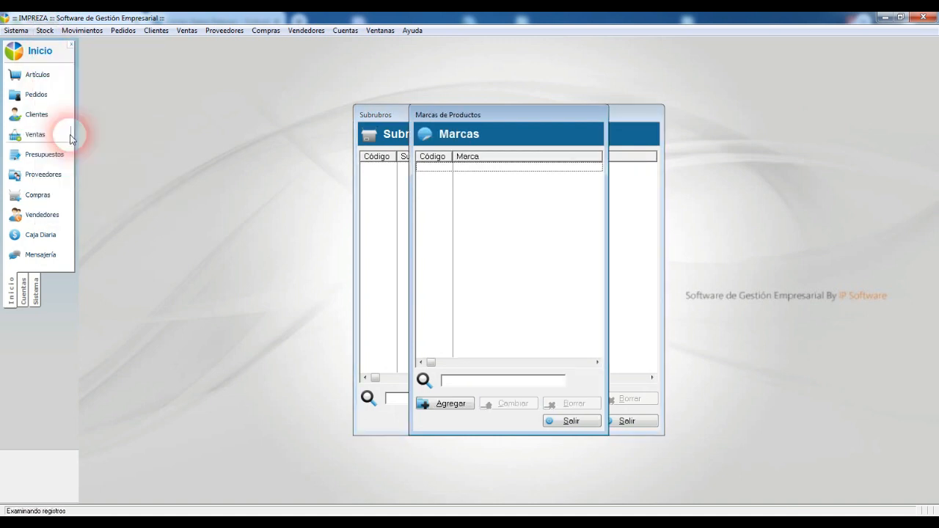
drag(433, 114, 654, 186)
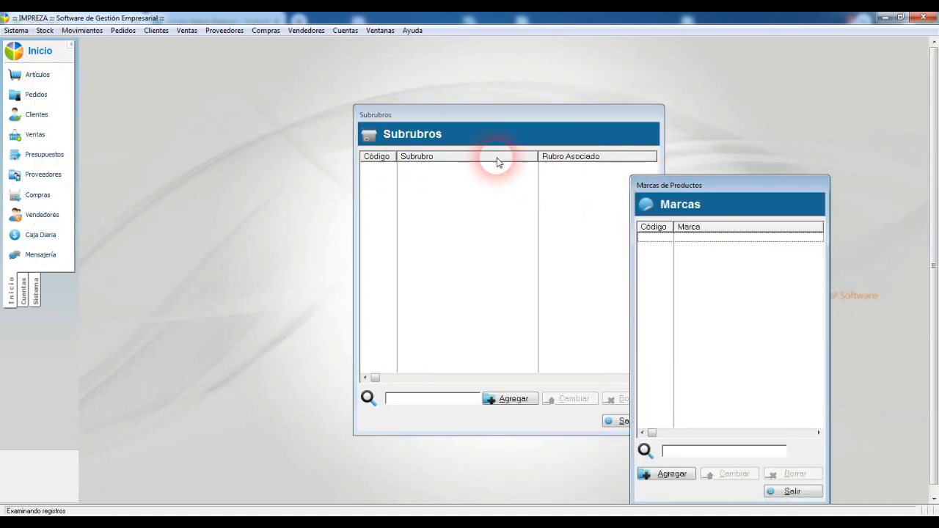
drag(465, 115, 264, 236)
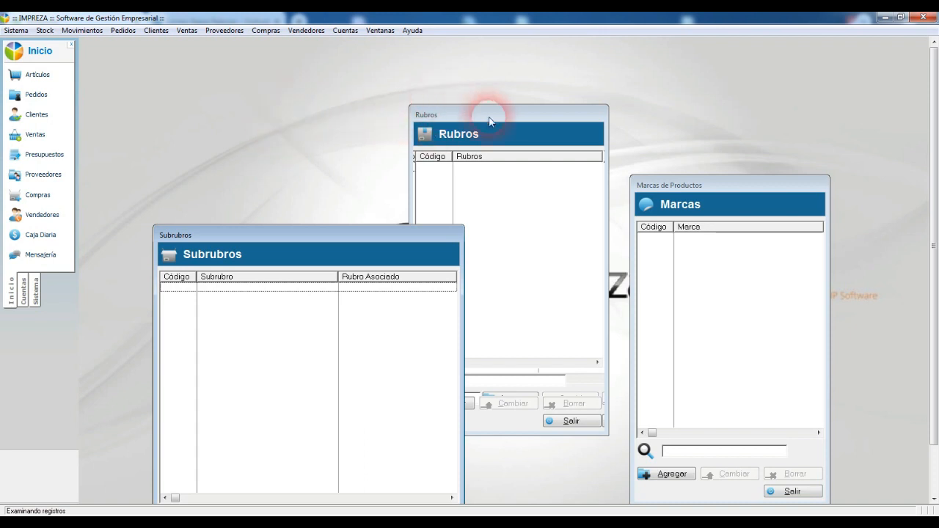
Close the Rubros, Subrubros and Marcas windows one after another
click(524, 115)
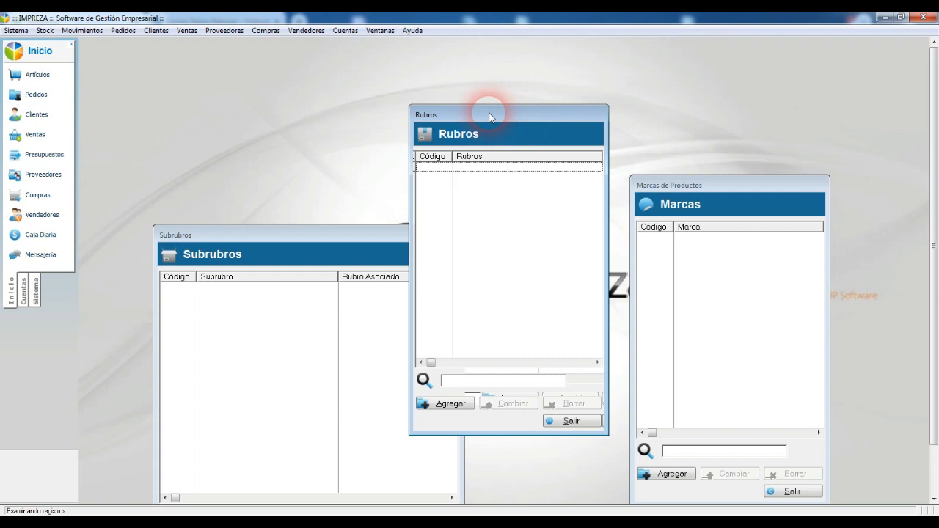
click(569, 421)
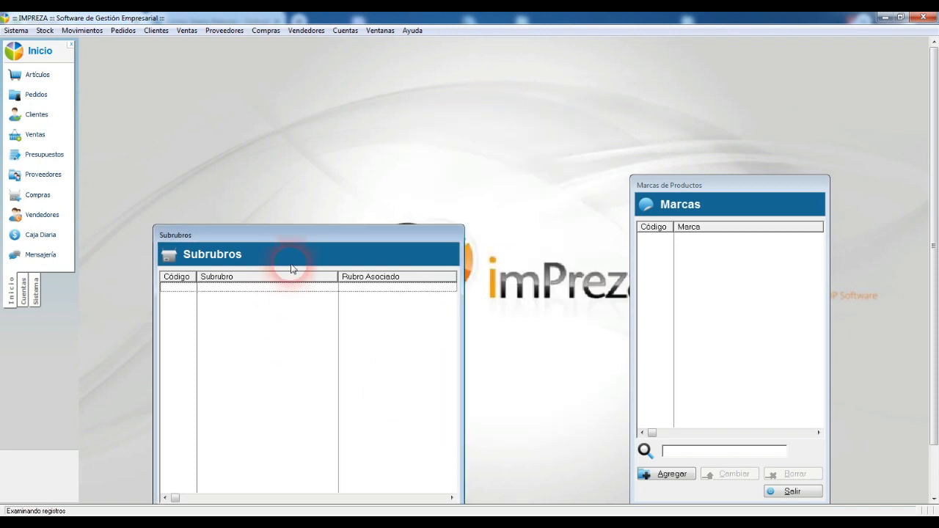
drag(296, 233, 320, 99)
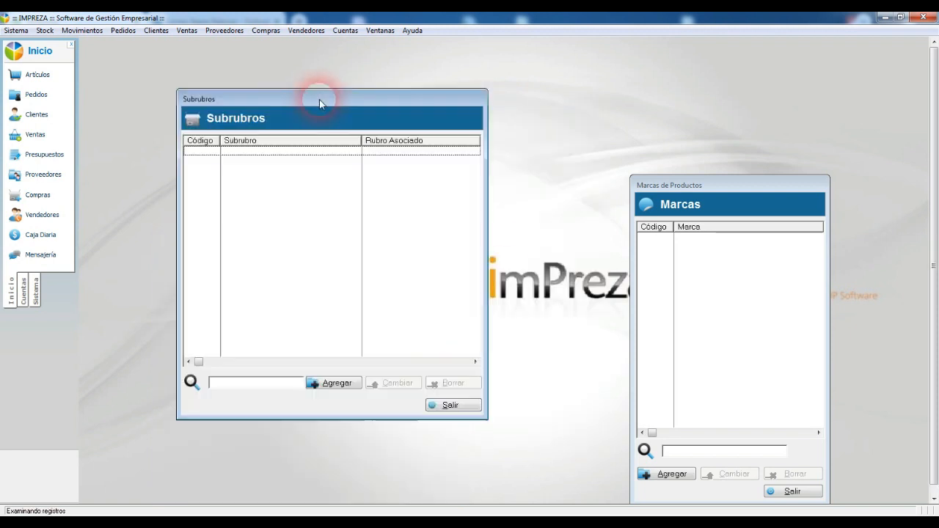
click(463, 407)
drag(729, 185, 245, 92)
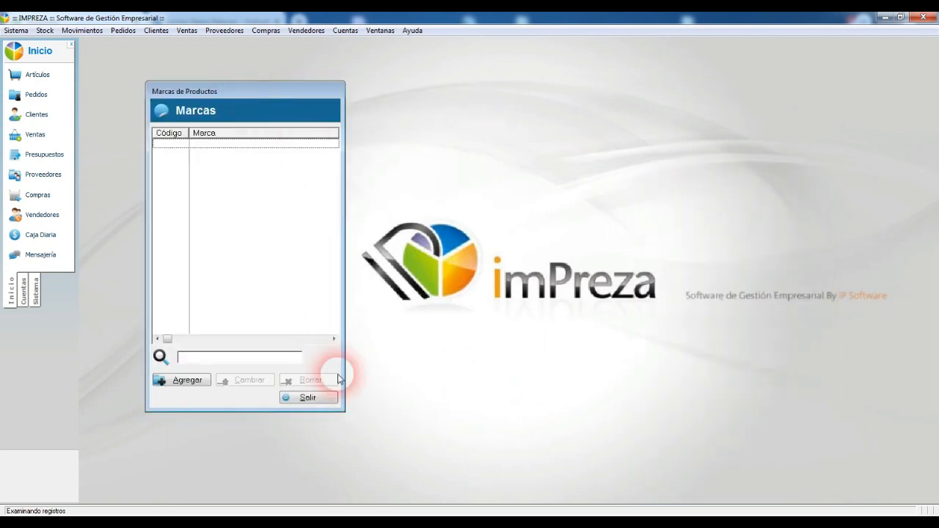
click(310, 398)
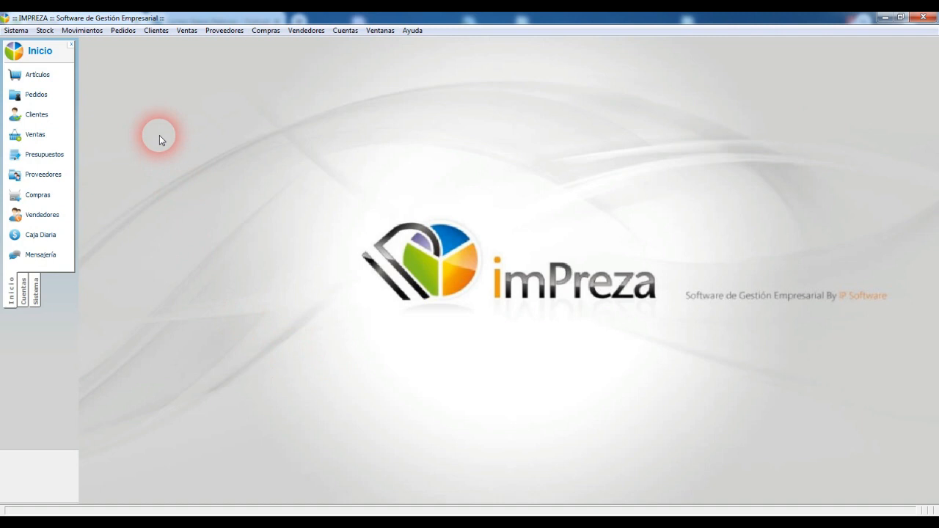
Open a new stock article form and examine its code, number and registration date fields
click(38, 75)
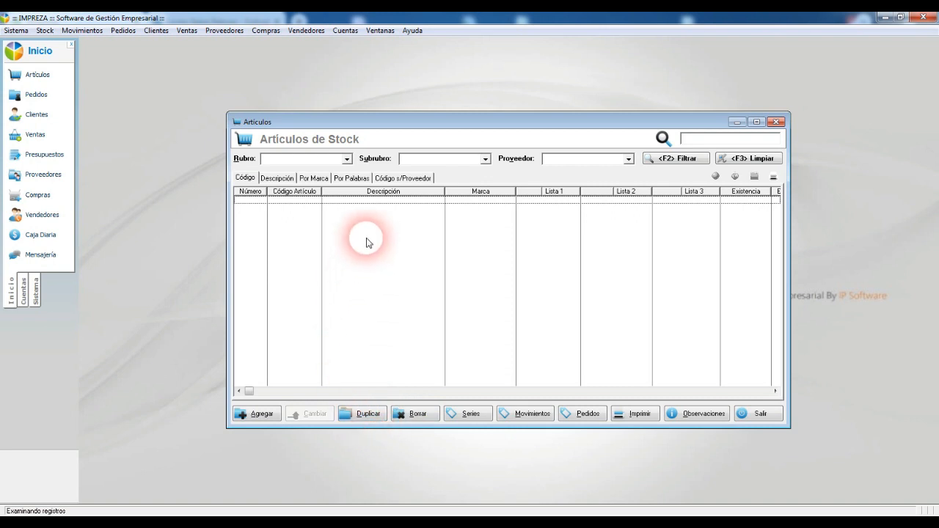
click(272, 415)
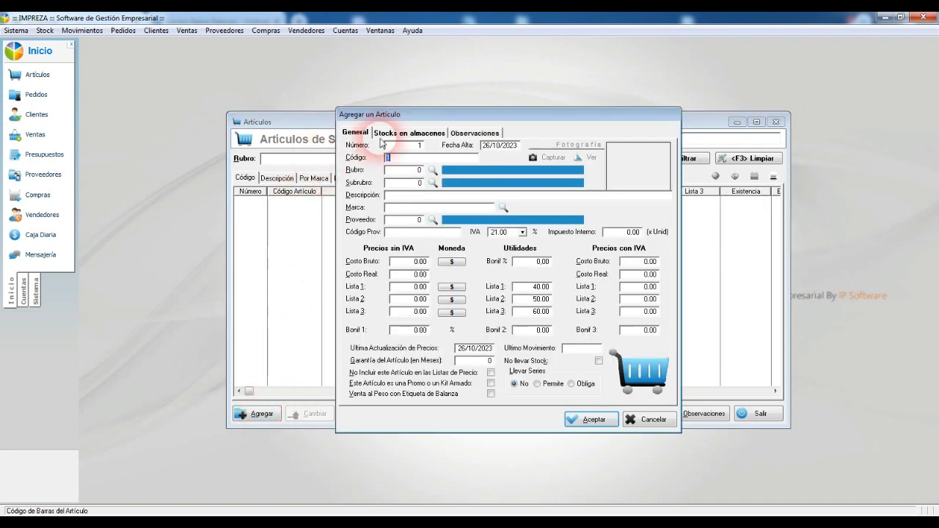
drag(481, 115, 456, 114)
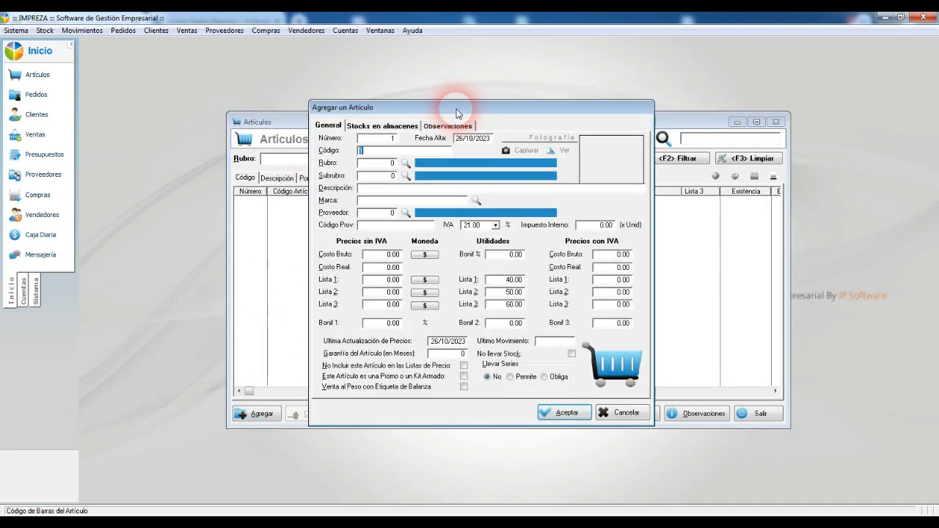
click(380, 154)
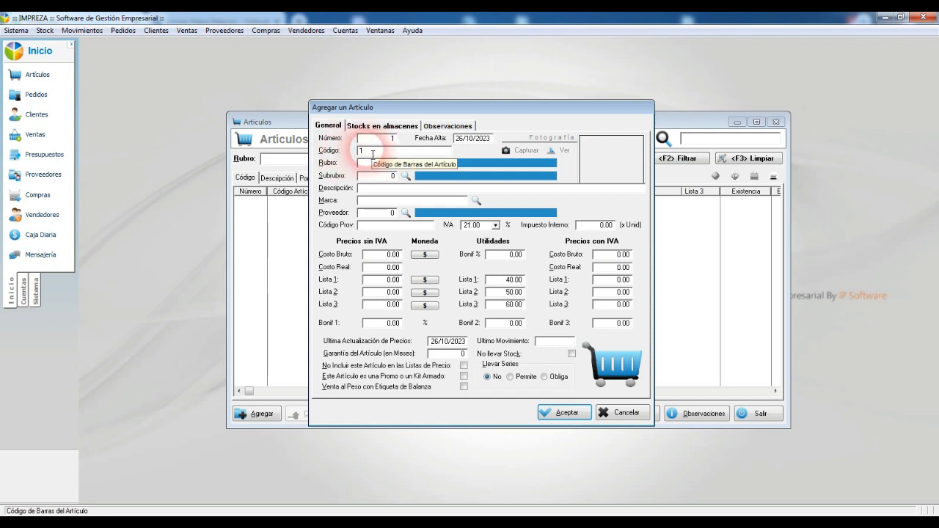
click(382, 138)
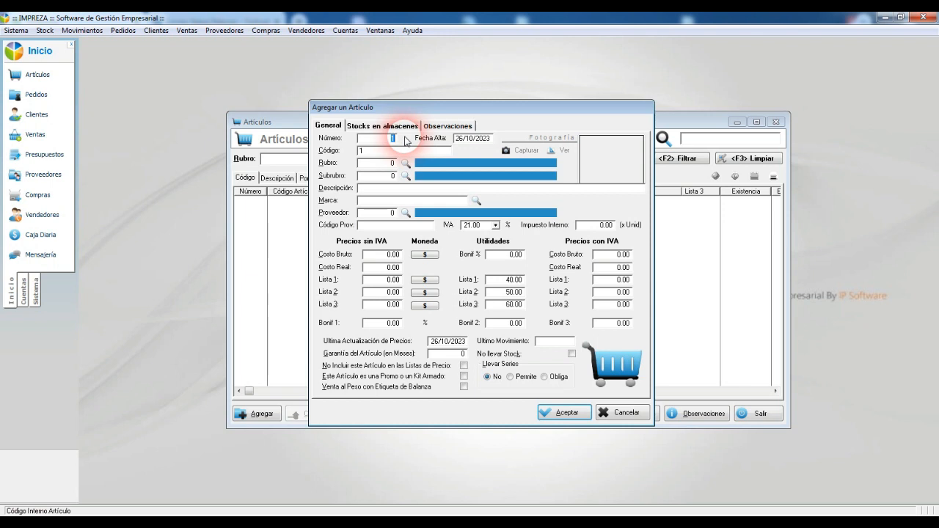
click(458, 139)
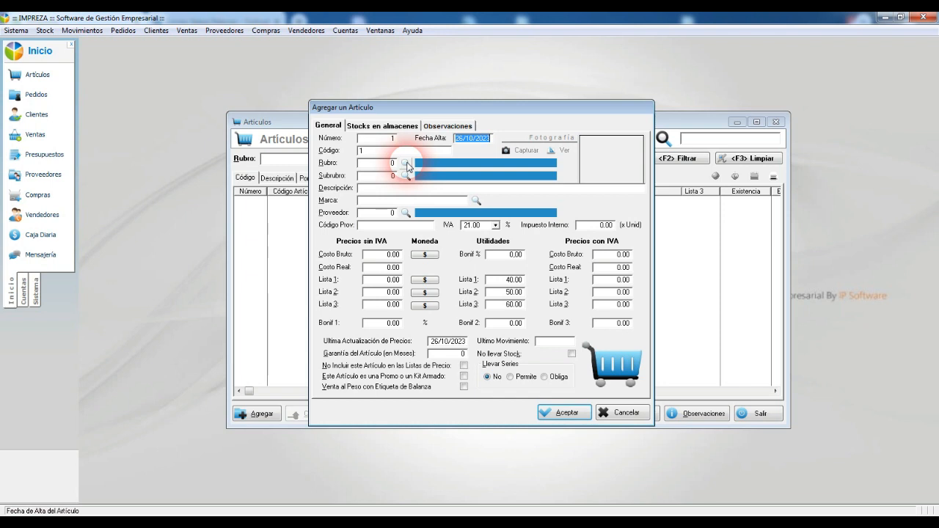
Check the Rubros available to the new article, and leave the article form and list without saving
click(405, 164)
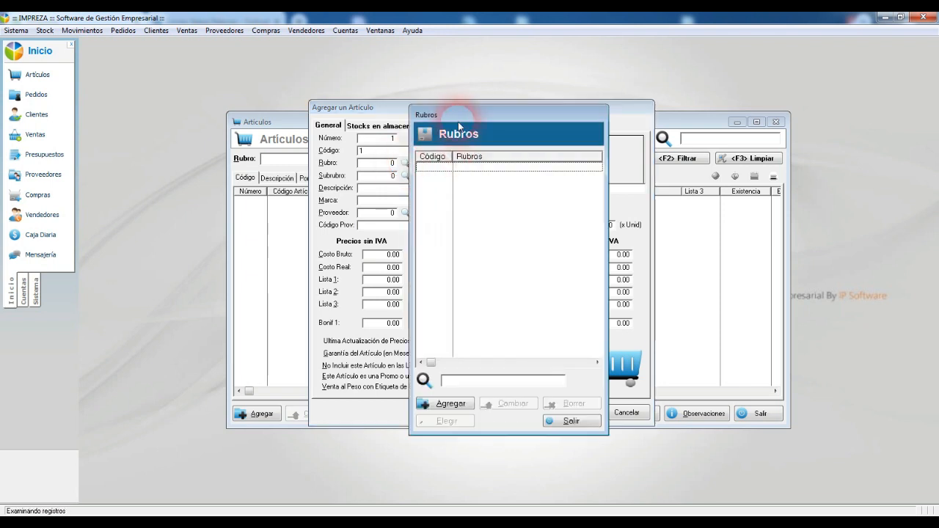
drag(458, 118, 573, 70)
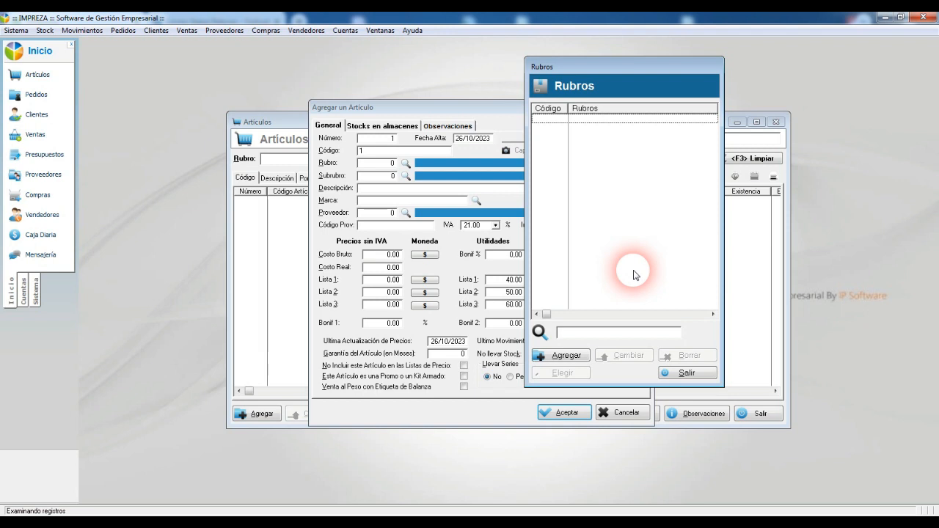
click(678, 372)
click(626, 413)
click(759, 414)
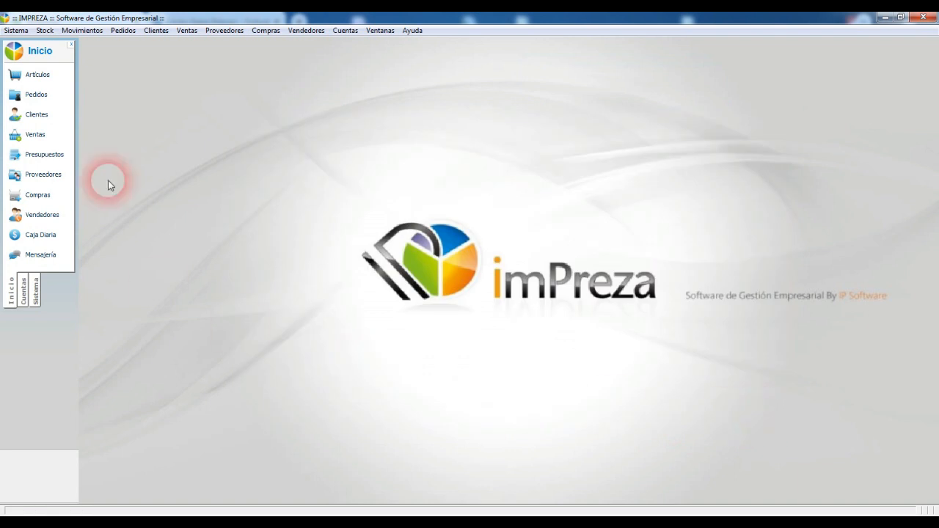
Add a new stock rubro named ALMACEN and close the Rubros list
click(45, 30)
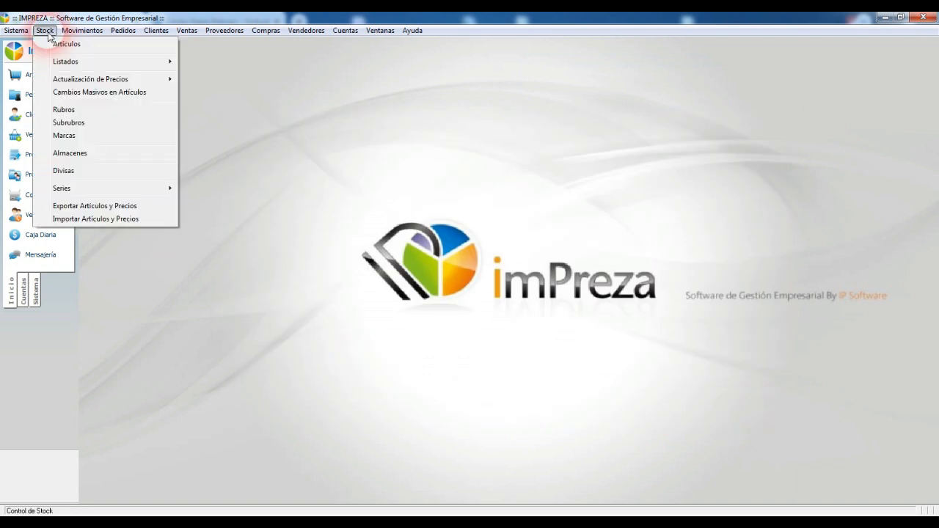
click(69, 115)
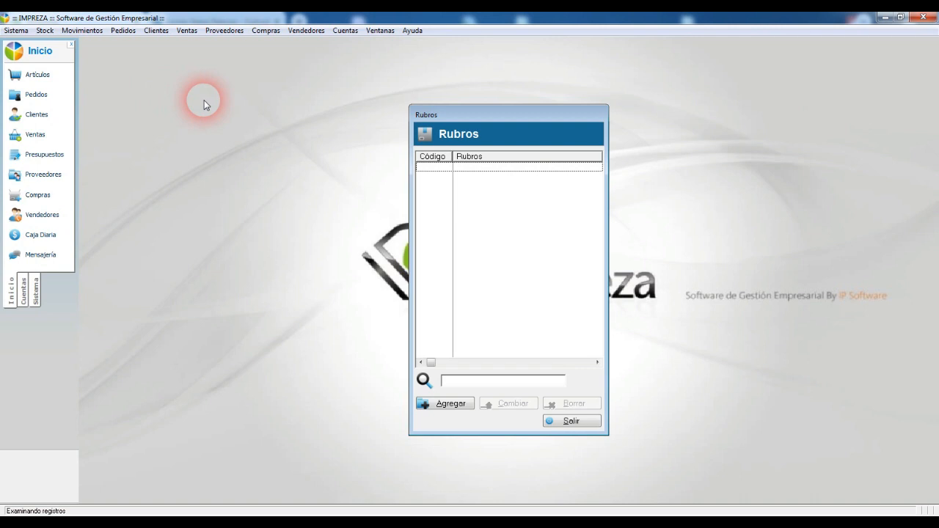
click(451, 404)
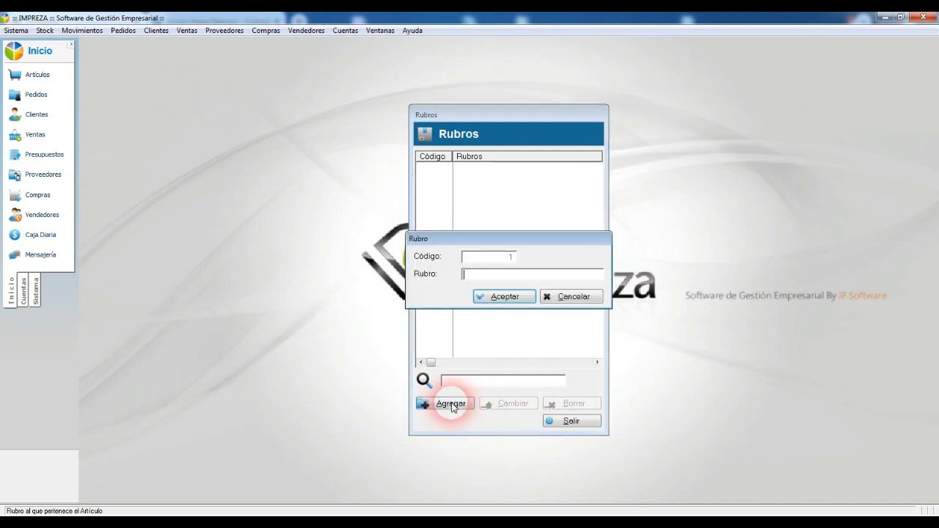
text(ALMACEN)
click(525, 301)
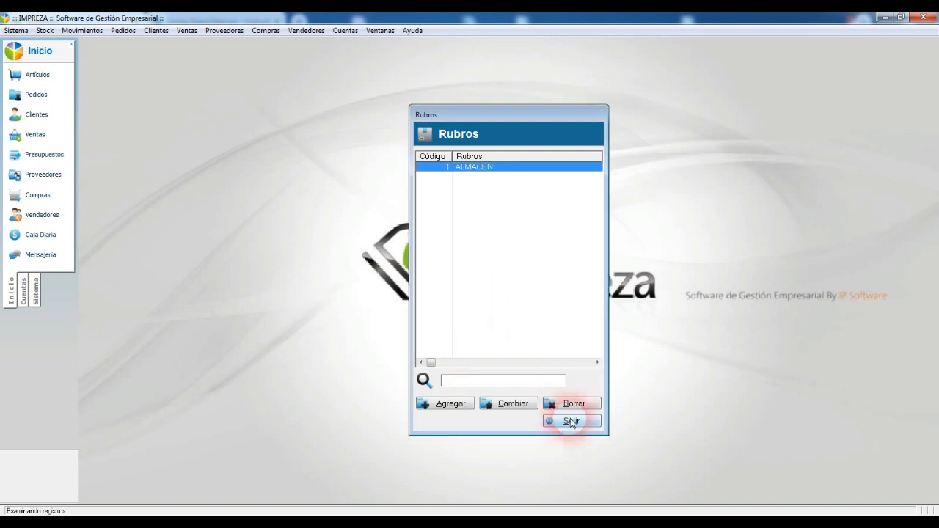
click(572, 421)
Start a new stock article and assign it the rubro ALMACEN
click(37, 74)
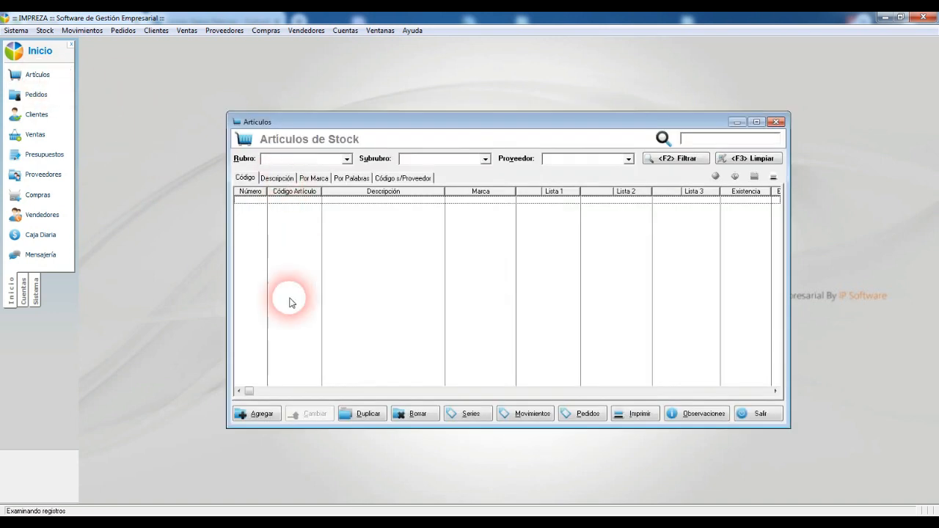
click(262, 414)
click(433, 170)
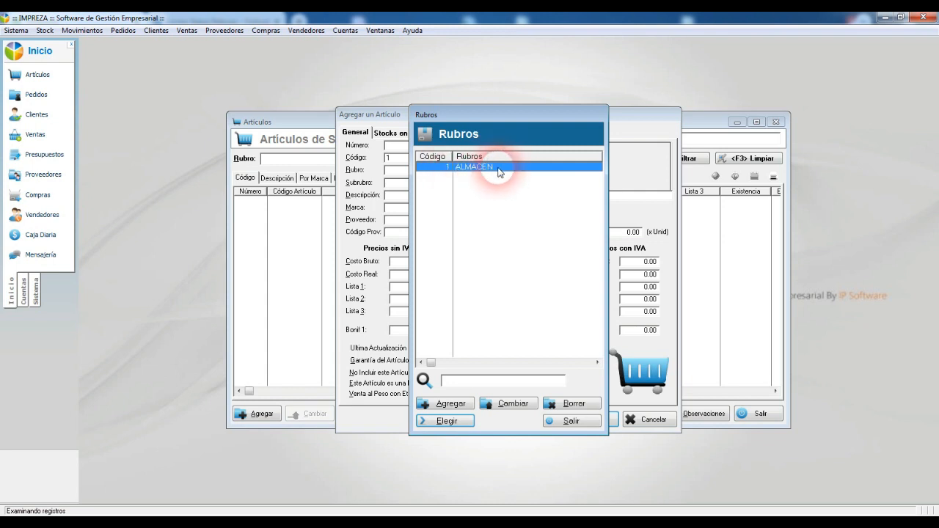
double_click(498, 168)
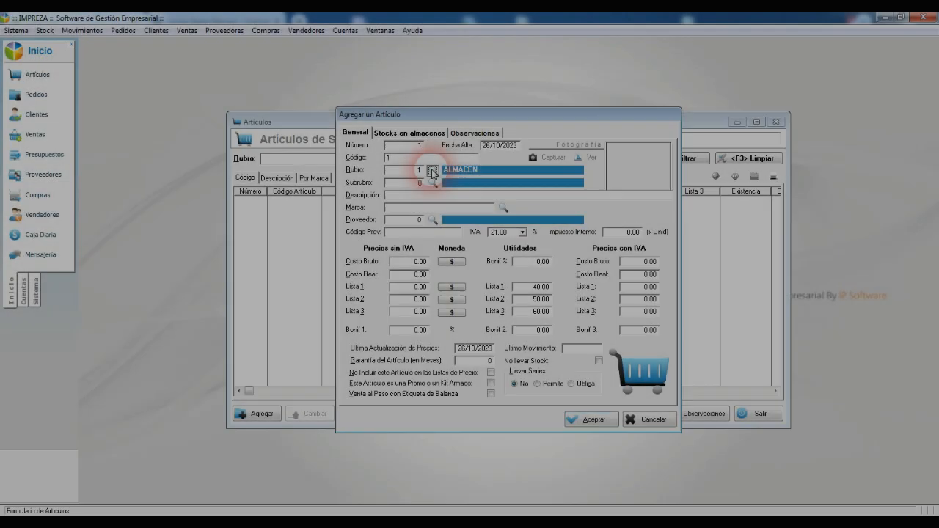
click(432, 170)
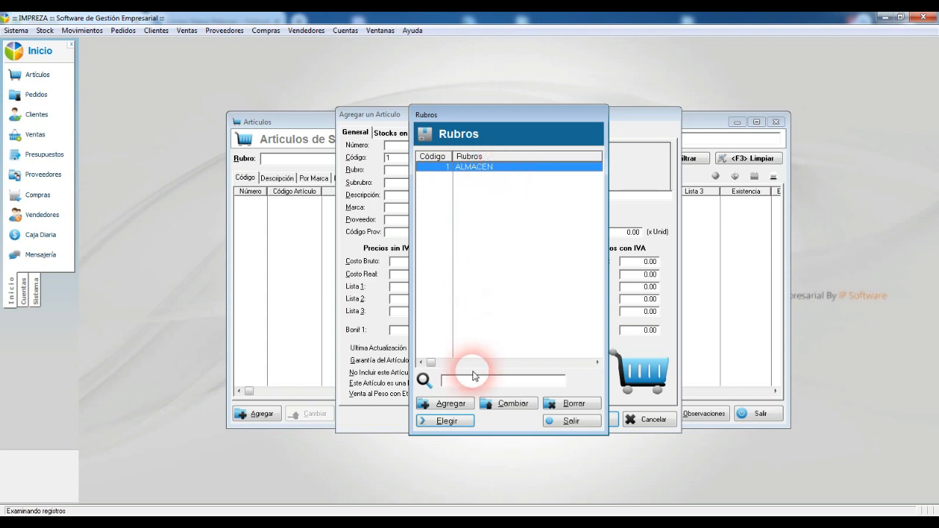
click(446, 421)
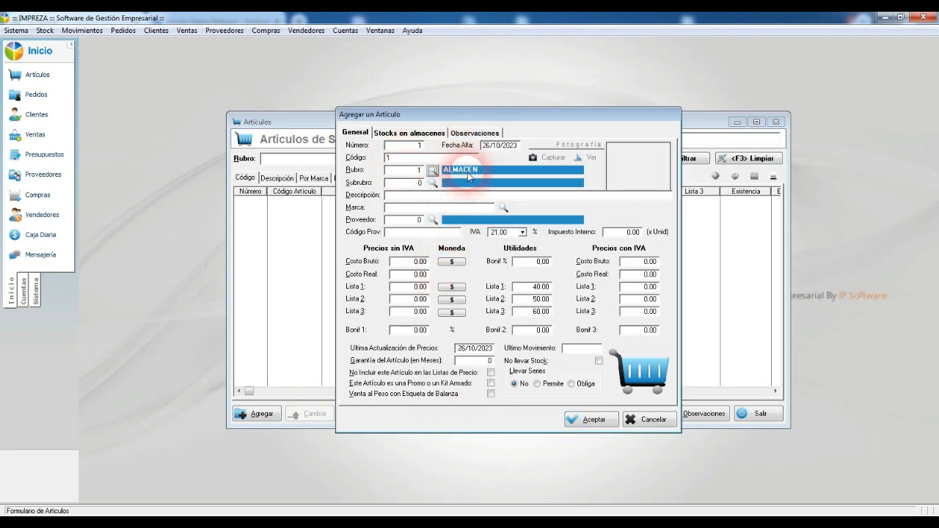
Add a subrubro named ACEITES associated with rubro 1 (ALMACEN) and assign it to the new article
click(405, 159)
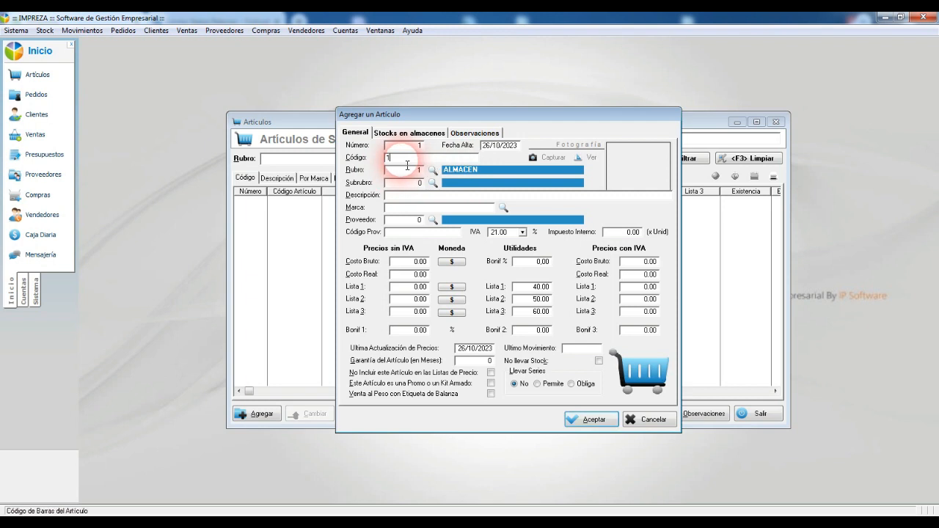
drag(385, 158, 449, 163)
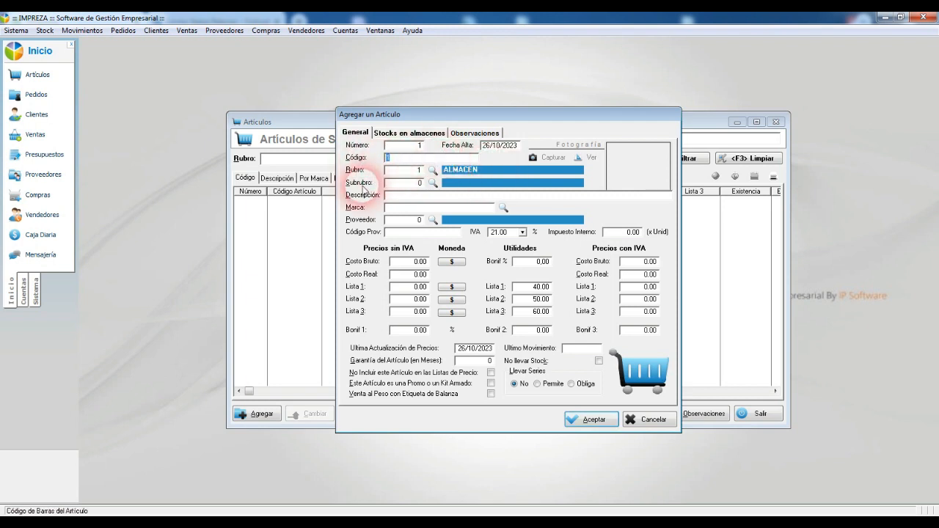
click(433, 186)
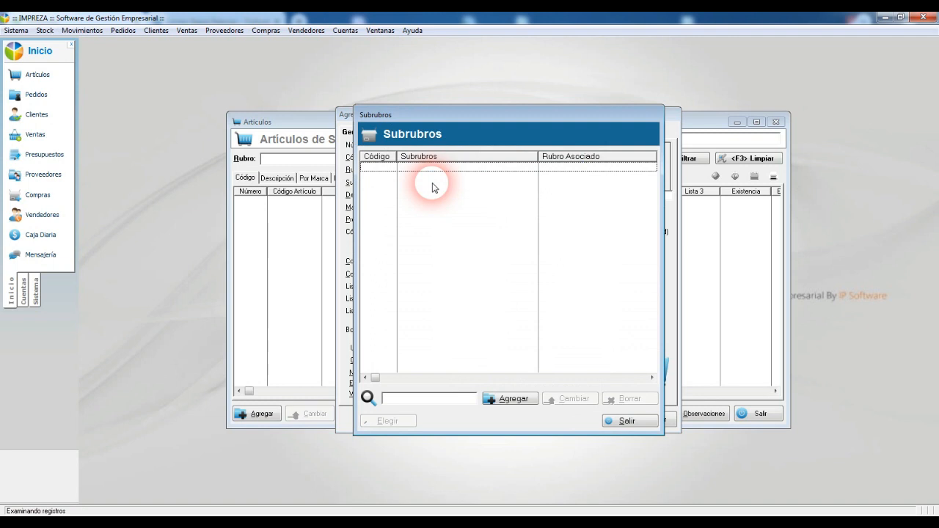
drag(413, 116, 554, 103)
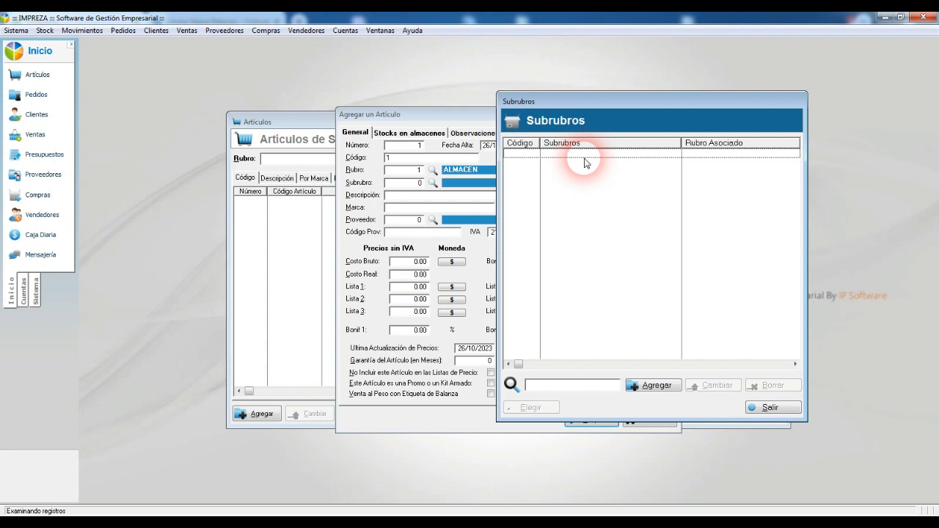
click(660, 388)
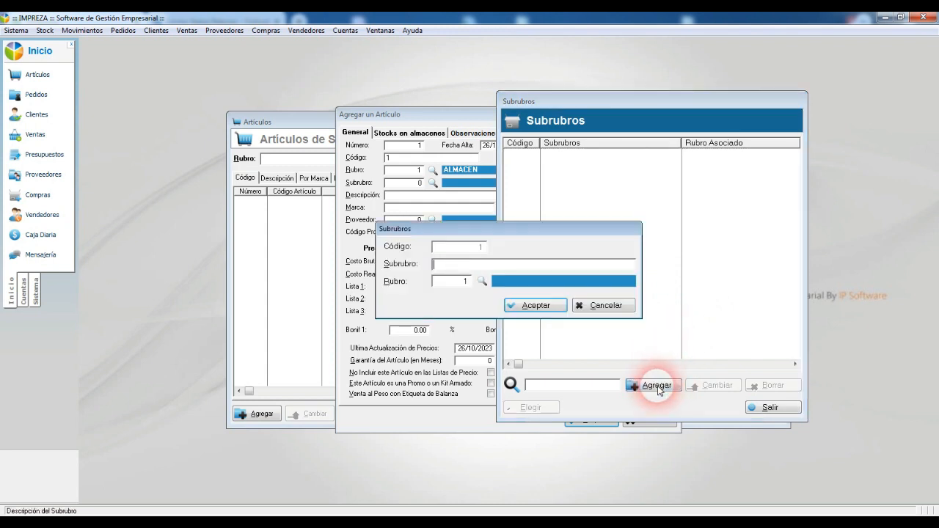
text(ACEITES)
click(461, 283)
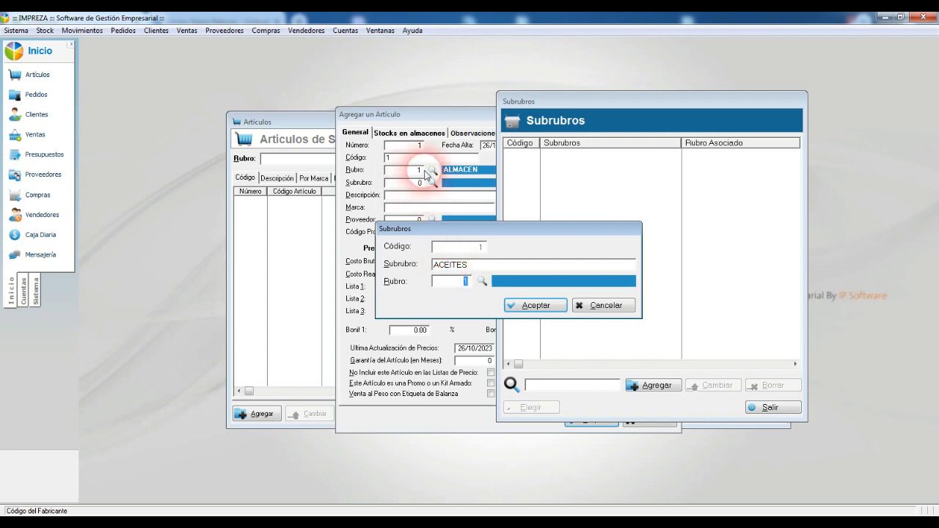
click(556, 305)
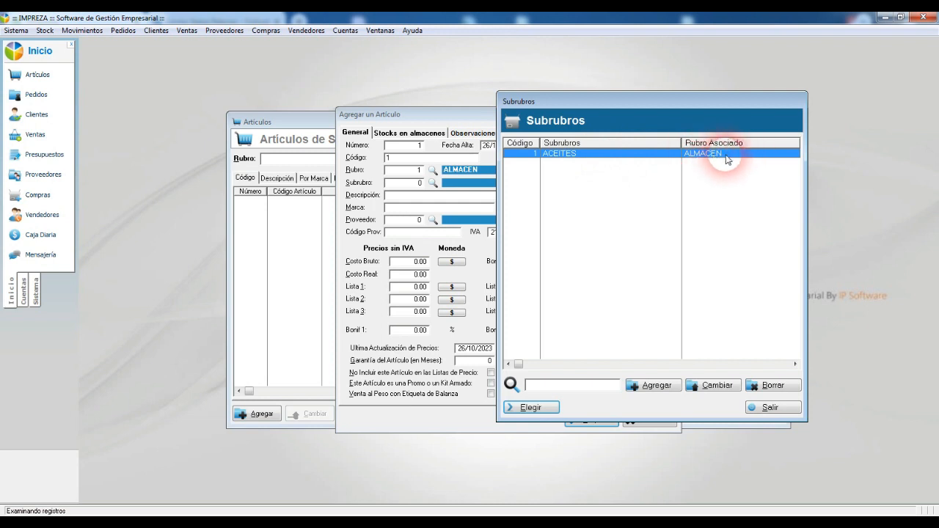
double_click(616, 152)
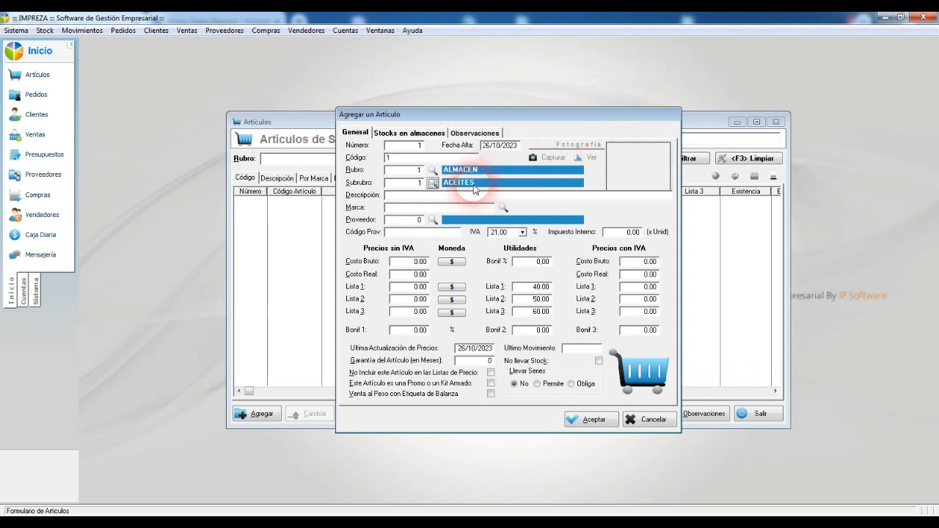
Enter the article's description as ACEITE DE GIRASOL COCINERO 1.5 LITROS
key(Tab)
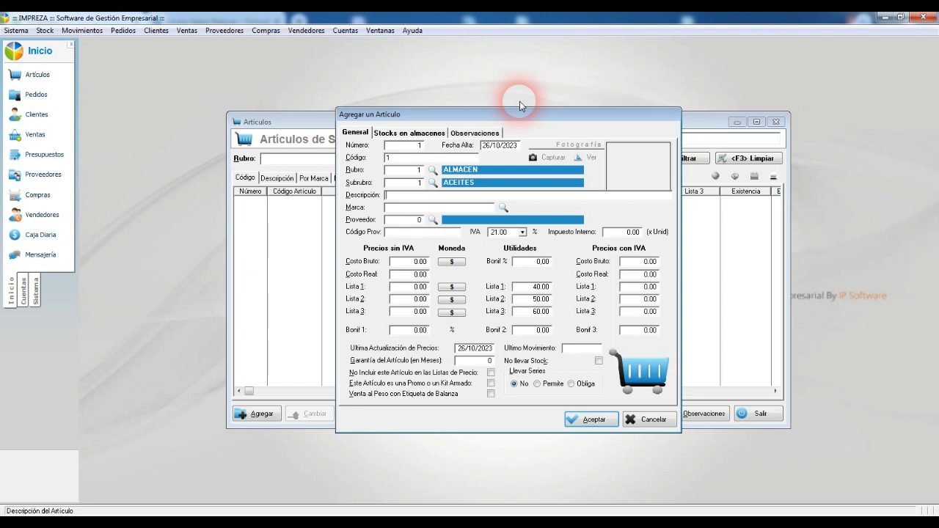
text(ACEITE DE MAIZ)
key(shift+Home)
key(BackSpace)
text(ACEITE DE GIRASOL)
text(COCINERO )
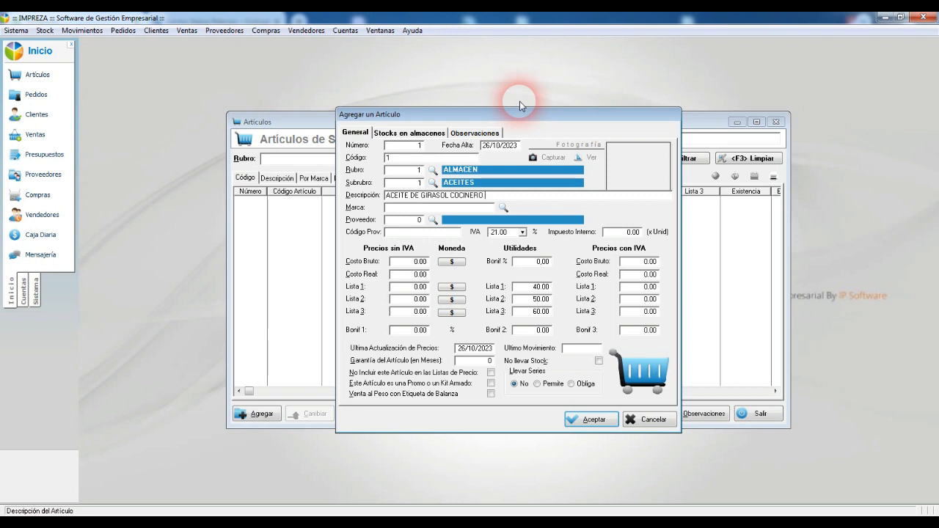
text(1.5 LITROS)
key(Tab)
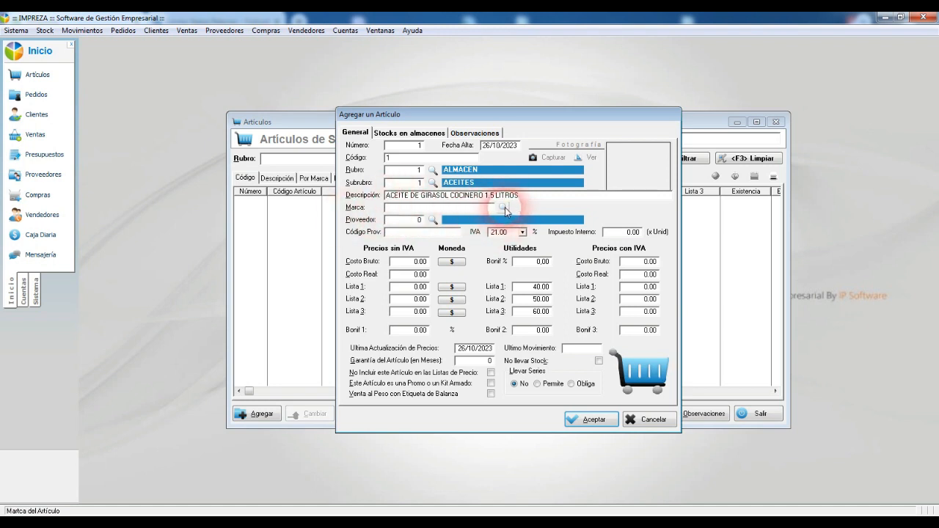
Add a new brand named COCINERO and assign it to the article as its Marca
click(504, 208)
drag(462, 119, 607, 83)
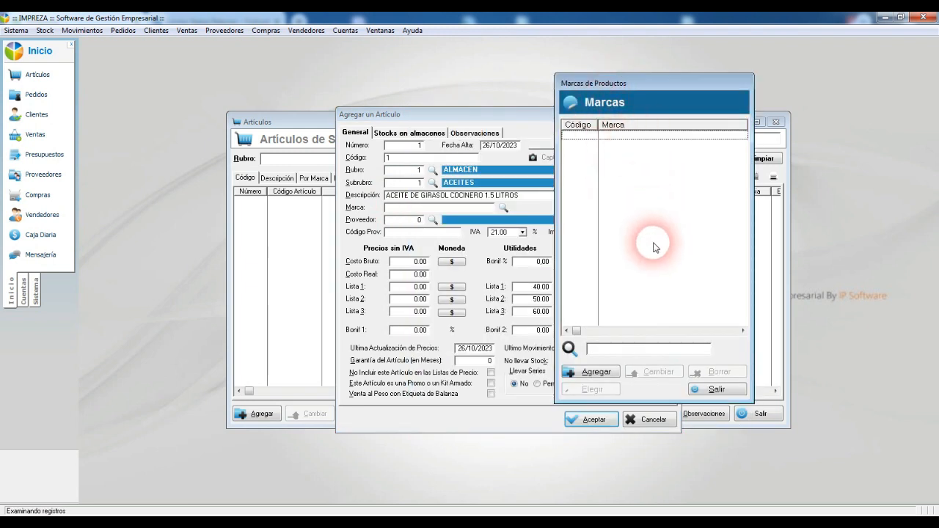
click(597, 372)
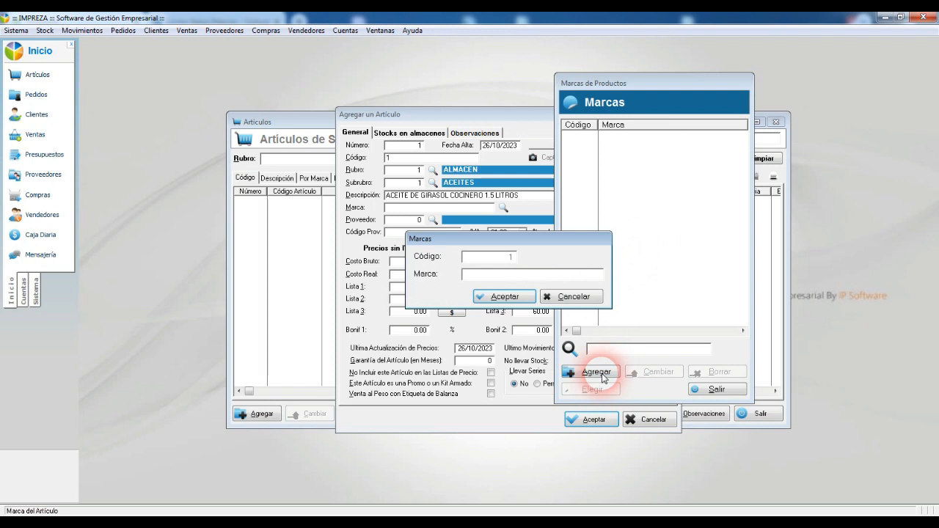
text(COCINERO)
key(Return)
key(Return)
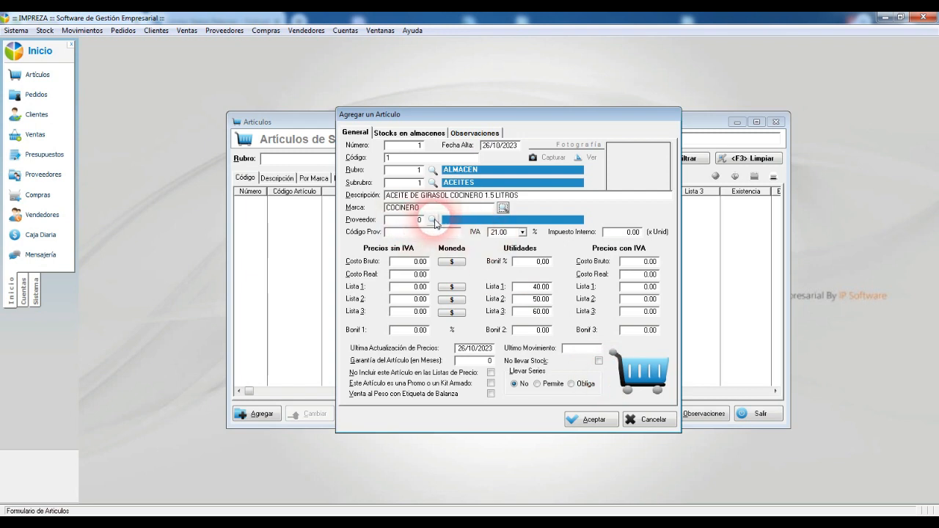
Start a new supplier record from the article's Proveedor field and name it PROVEEDOR 1
click(433, 221)
drag(462, 145, 576, 120)
click(613, 365)
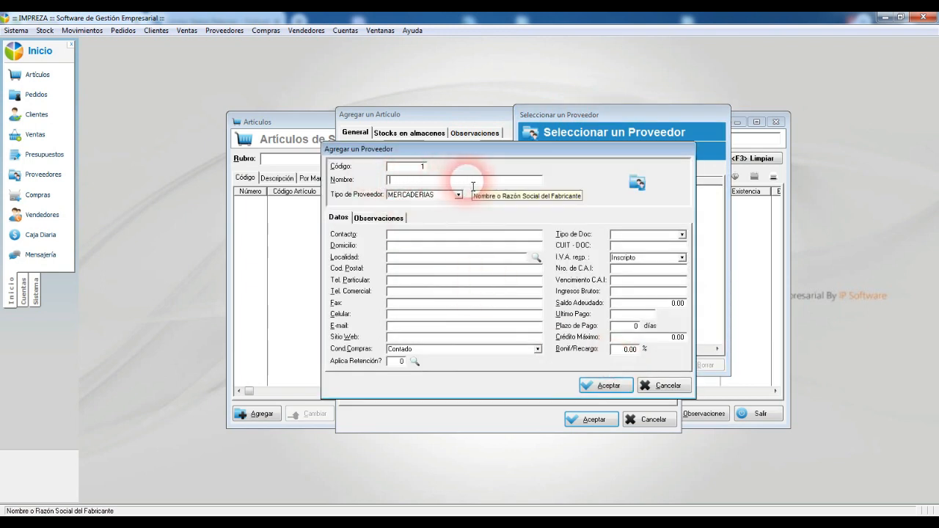
text(PROVEEDOR 1)
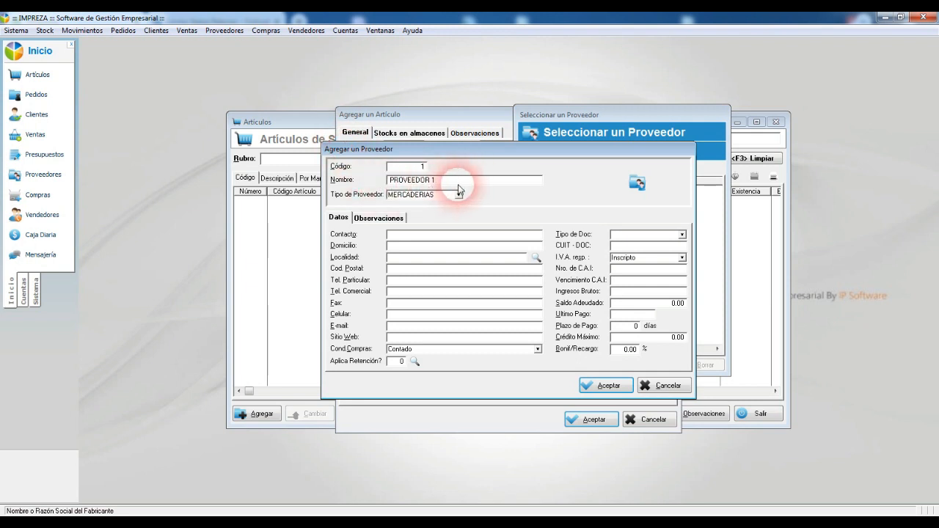
click(609, 386)
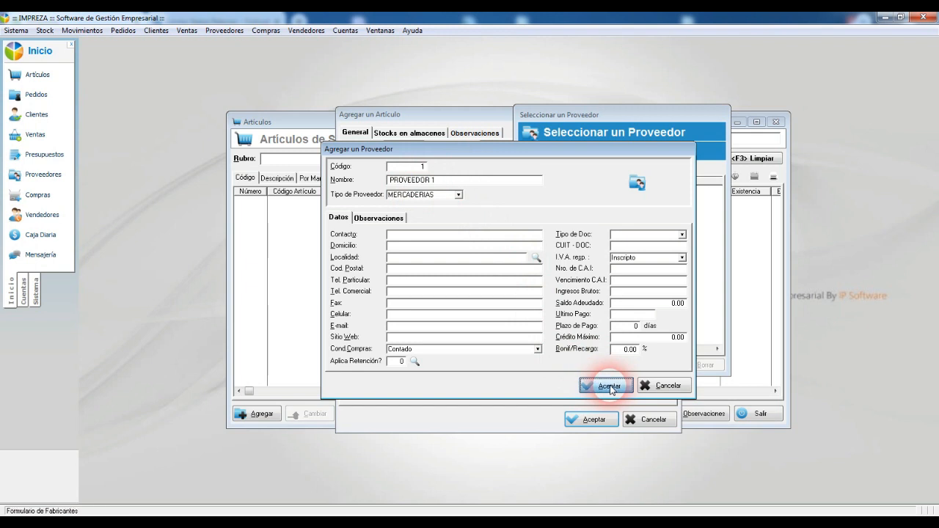
click(608, 386)
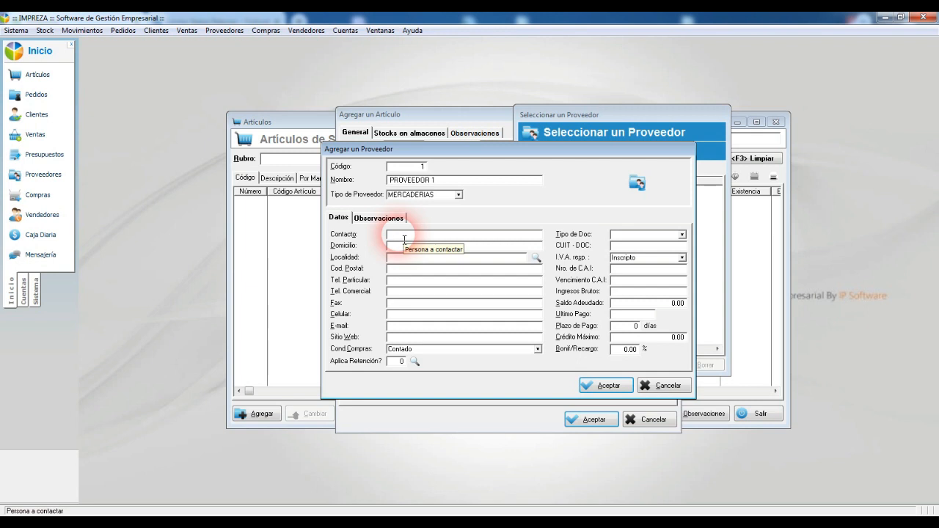
Enter the contact person's name for the new supplier and try to save the record
drag(450, 180, 378, 181)
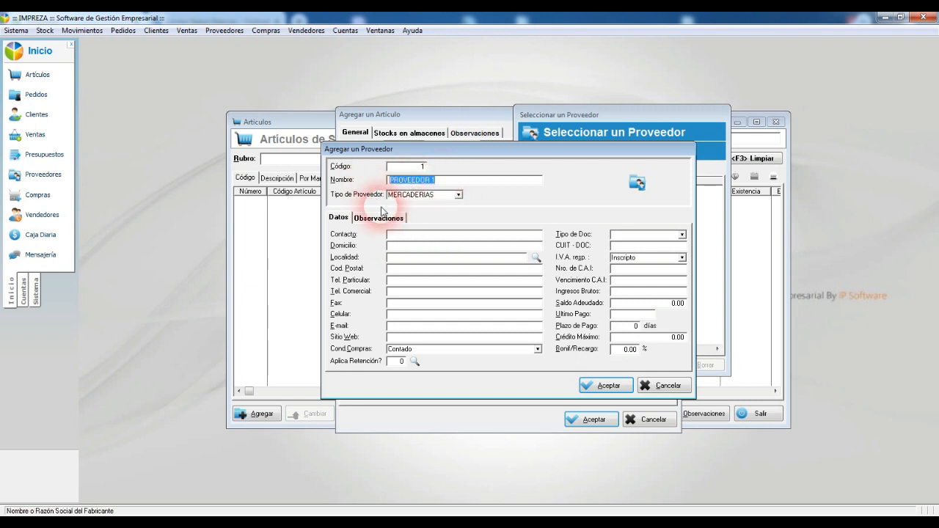
click(408, 238)
drag(445, 183, 368, 182)
click(404, 237)
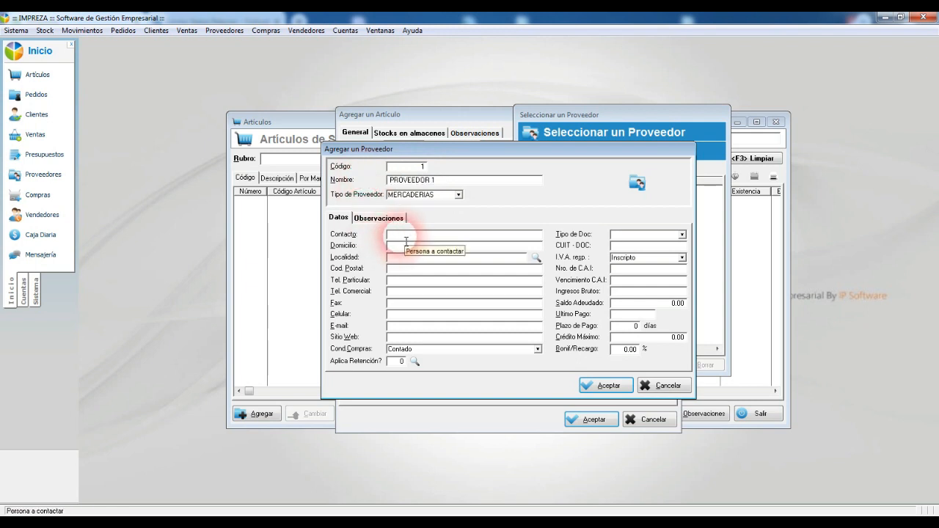
text(JUAN)
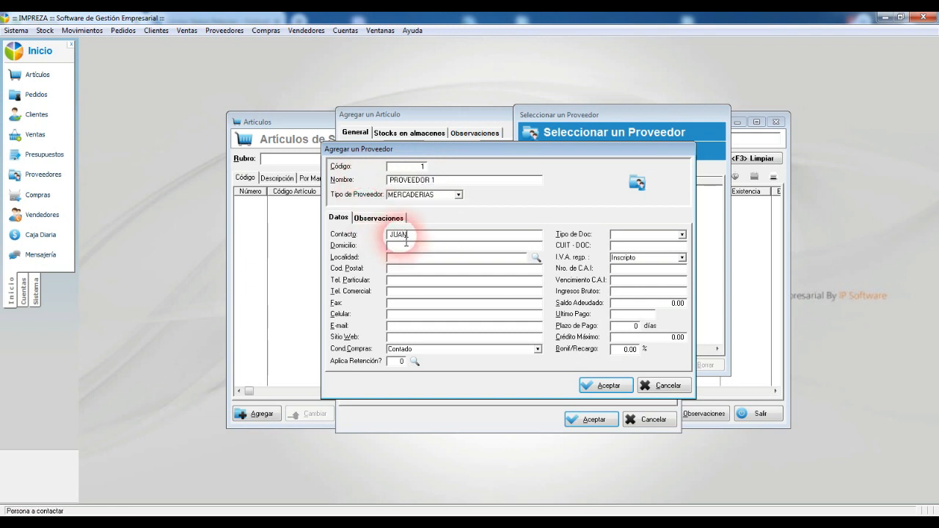
click(615, 387)
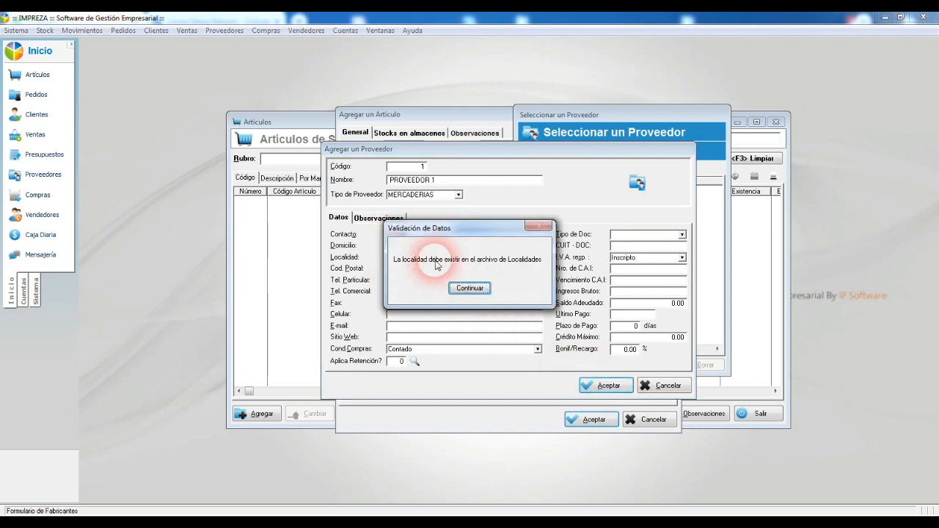
Choose VIEDMA as the supplier's locality, save the supplier and assign PROVEEDOR 1 to the article
click(470, 288)
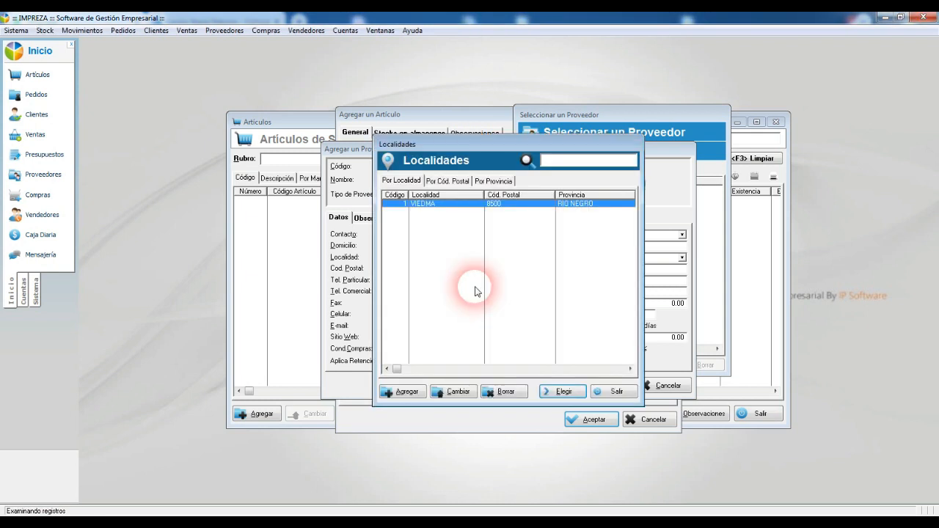
drag(491, 144, 592, 112)
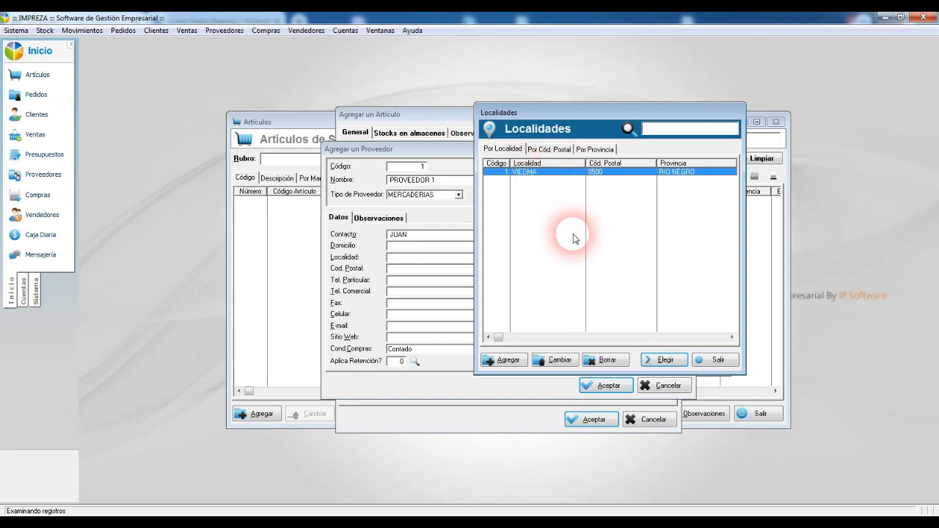
click(664, 360)
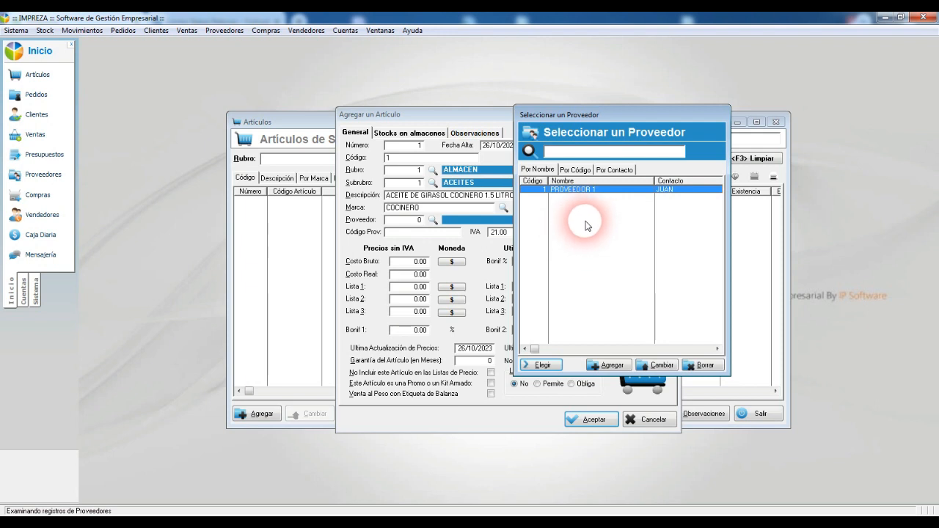
click(543, 364)
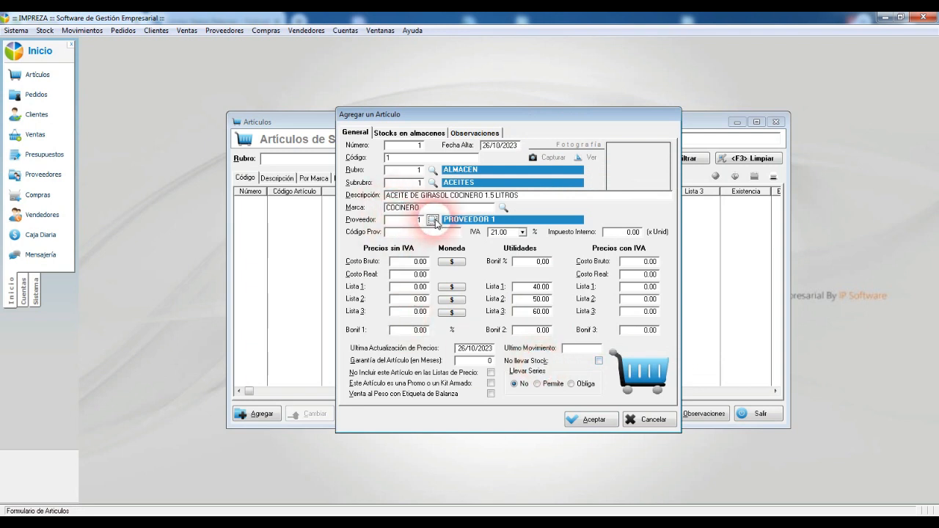
click(408, 234)
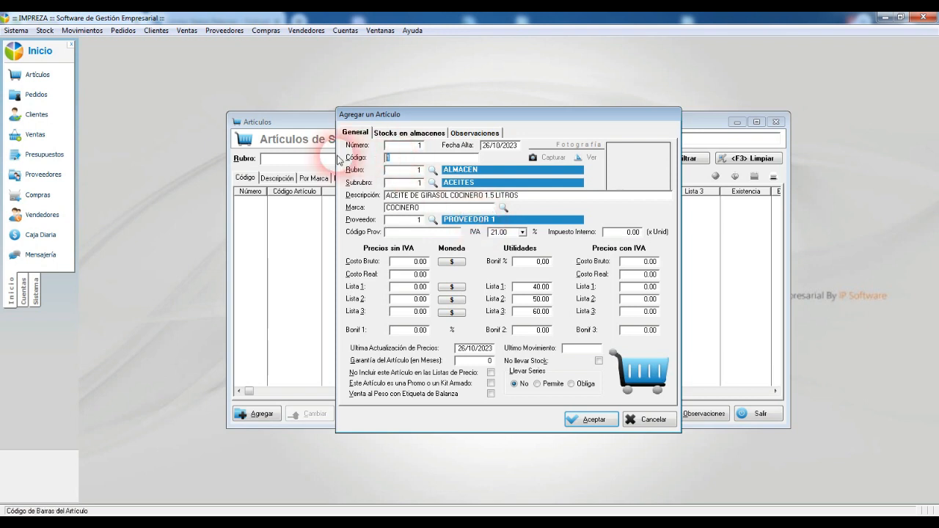
click(397, 159)
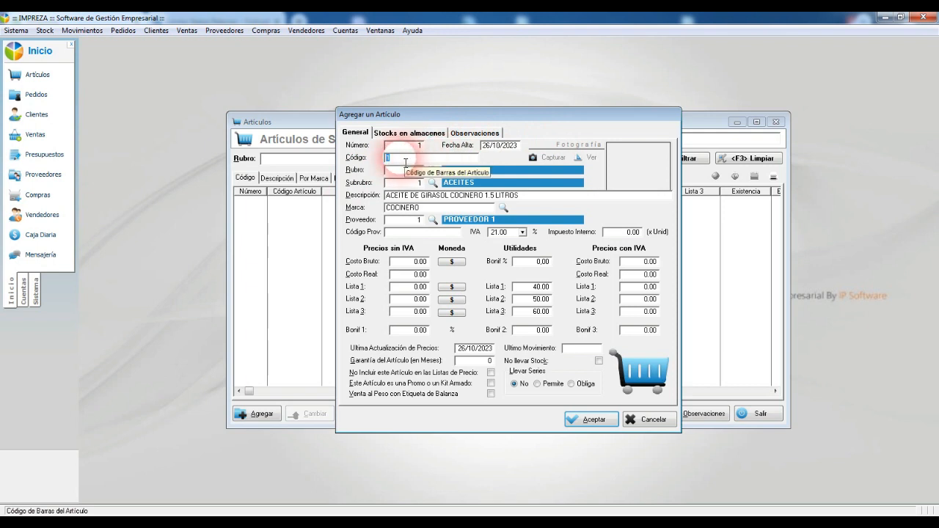
text(7798)
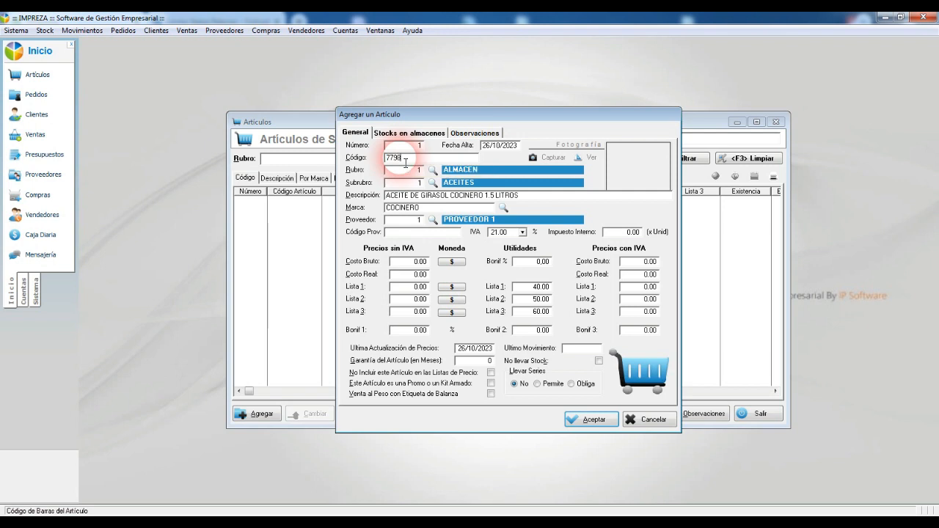
text(562365896)
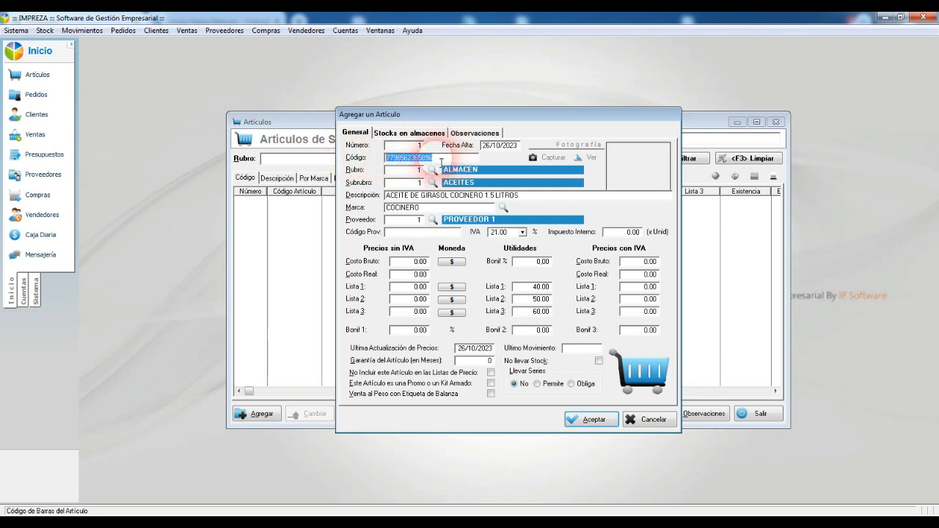
key(Return)
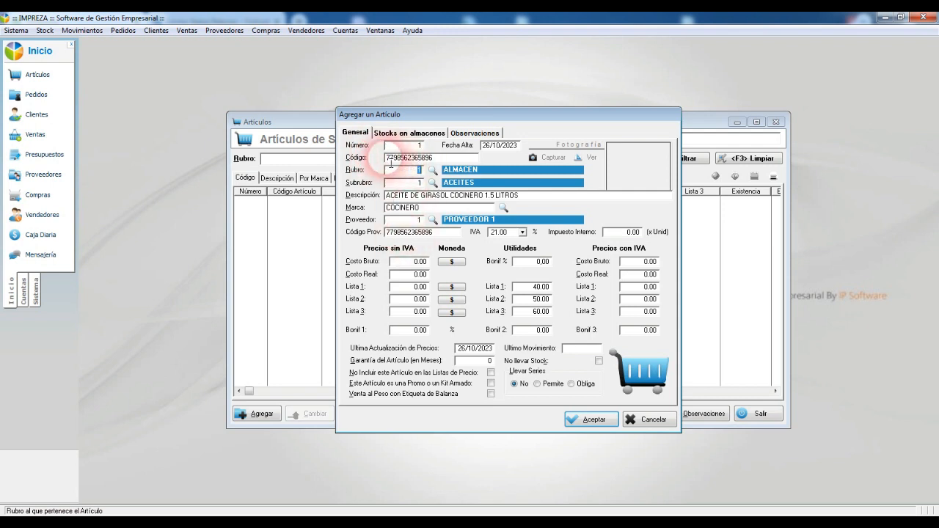
Replace the article's supplier code (Código Prov.) with 1005
drag(446, 159, 370, 162)
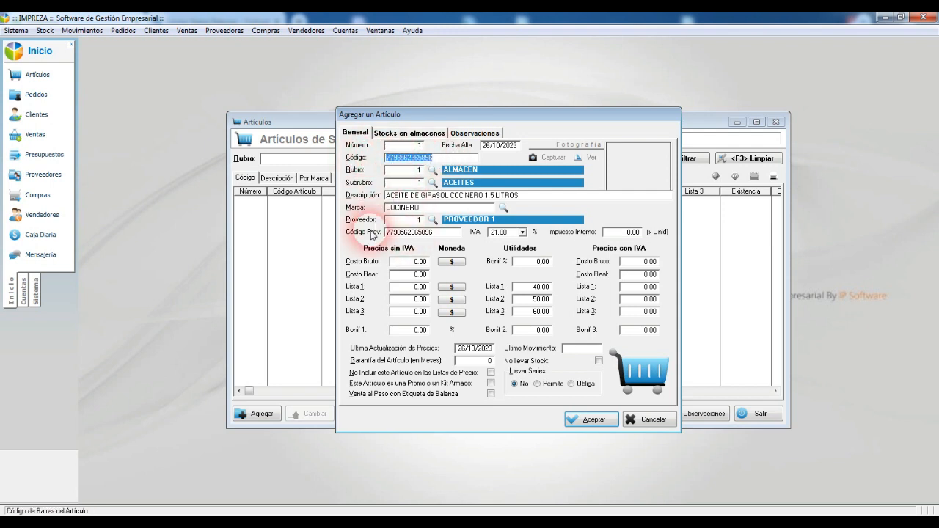
drag(367, 232, 422, 245)
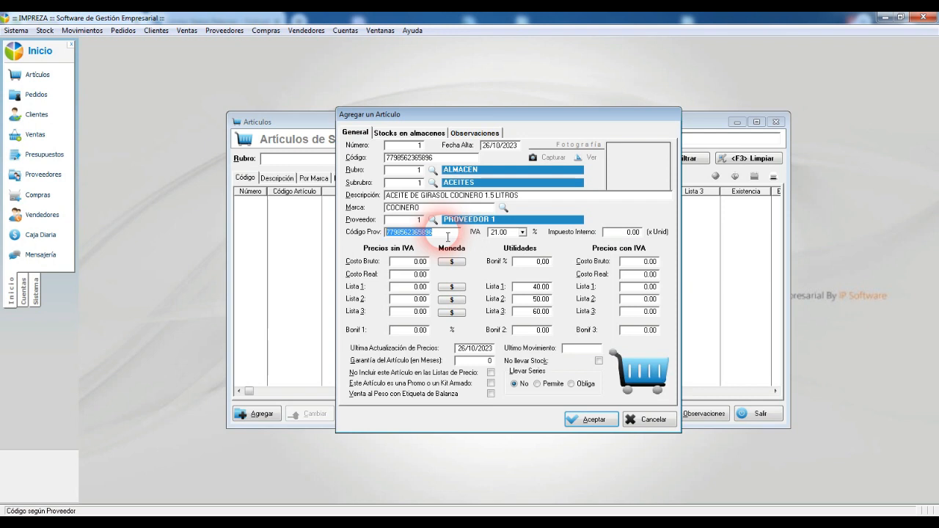
text(1005)
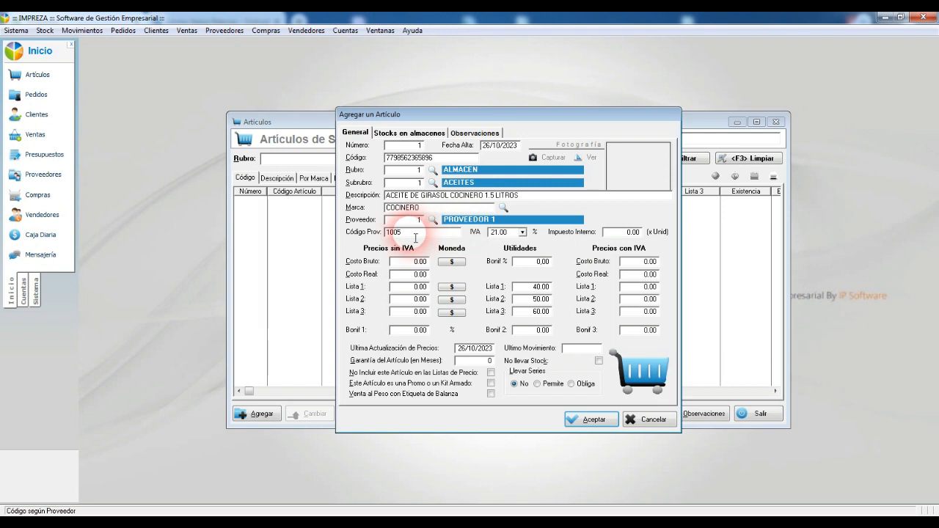
click(425, 156)
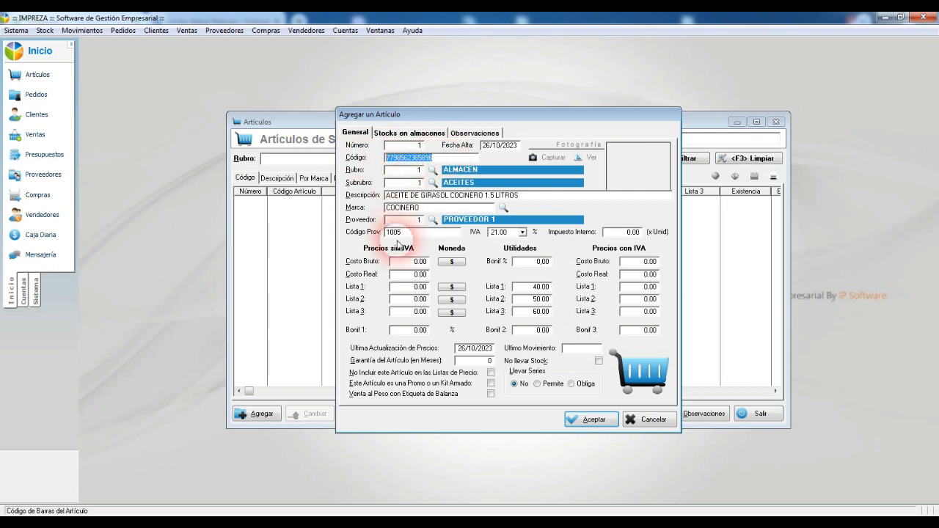
Choose 21.00 % as the article's IVA rate and save the article, agreeing to continue without stock
click(400, 232)
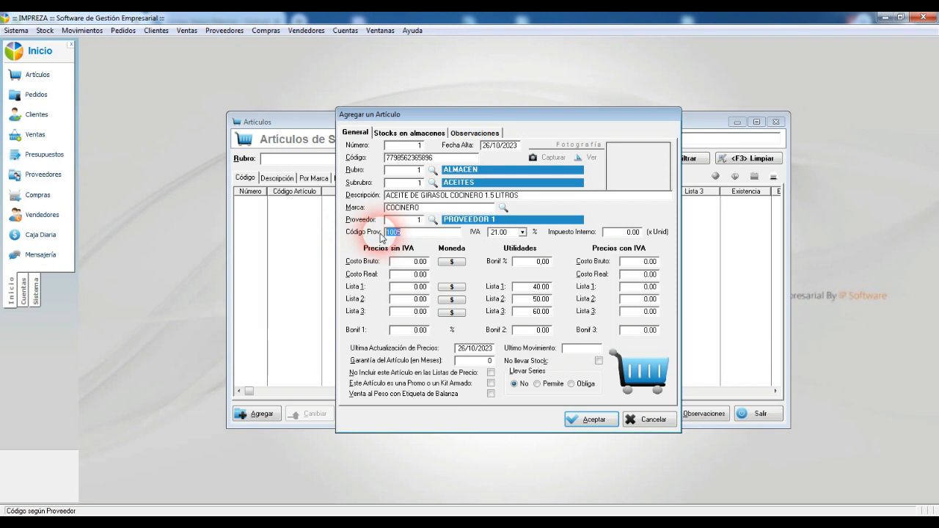
click(424, 236)
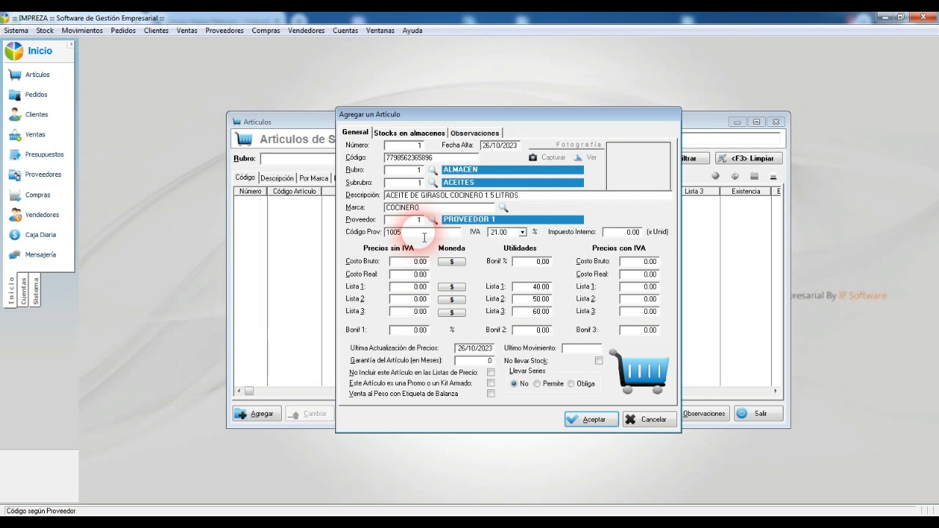
click(521, 232)
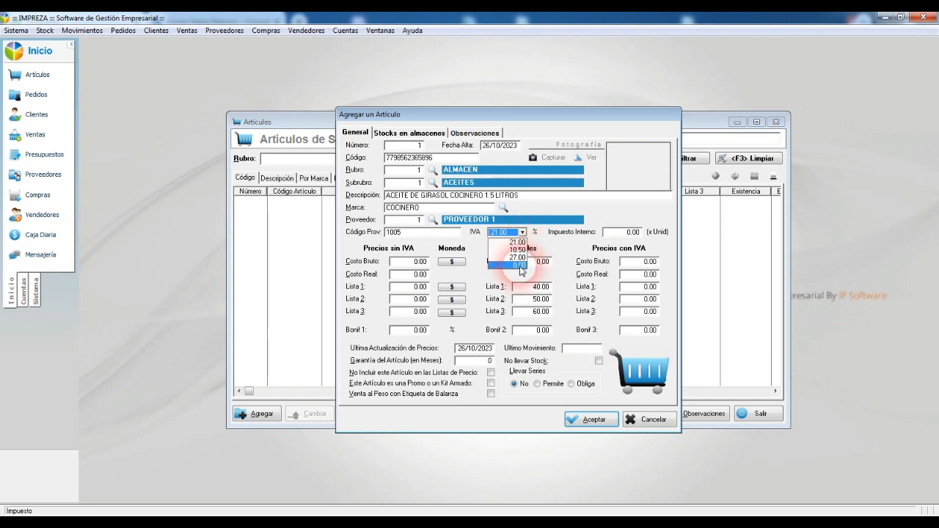
click(518, 243)
click(631, 234)
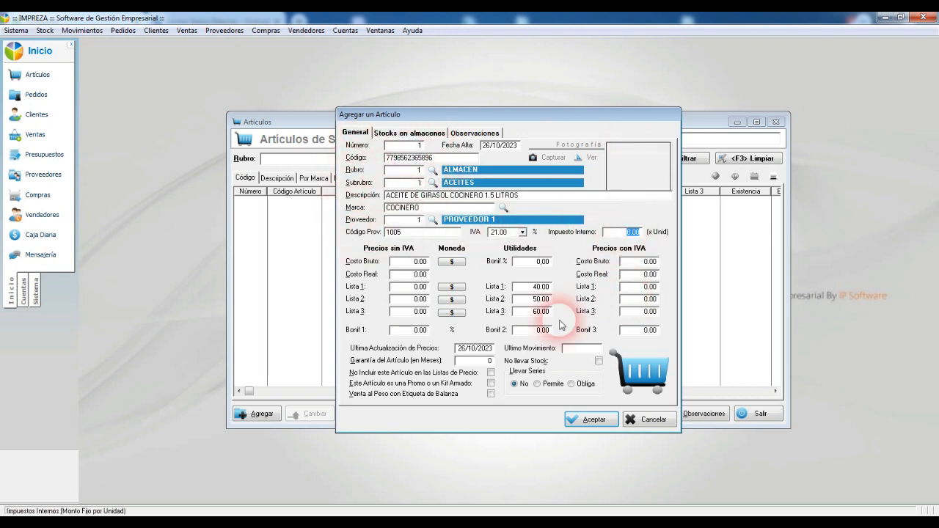
click(595, 421)
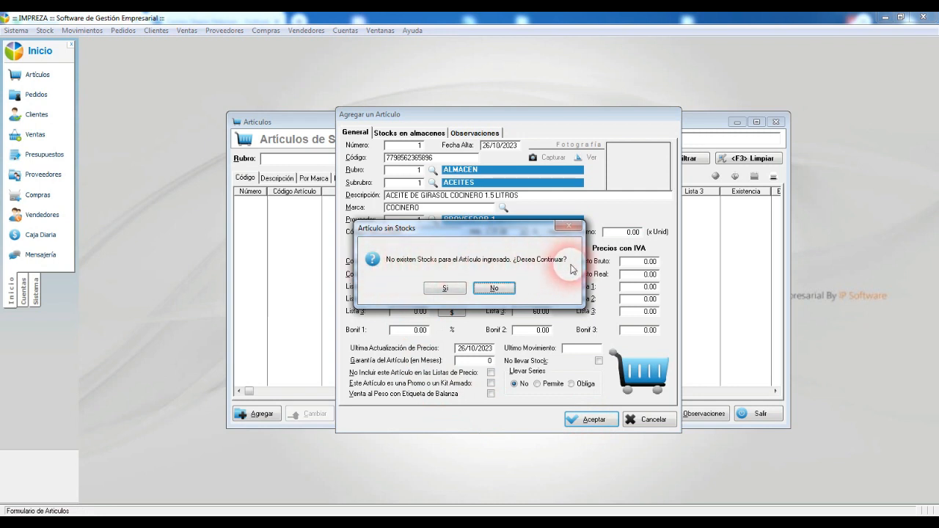
click(441, 288)
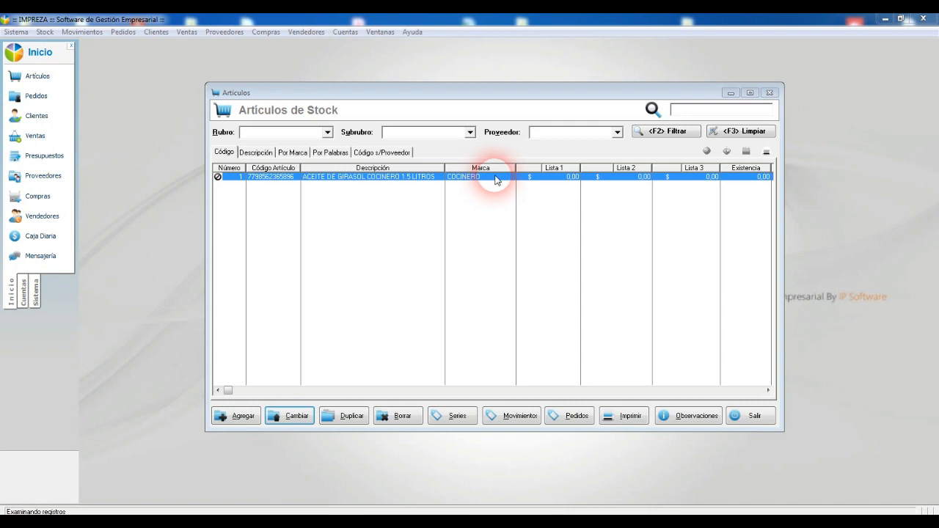
Open the saved sunflower oil article to review its list prices with IVA and its Utilidades percentages, and close it without saving
double_click(366, 177)
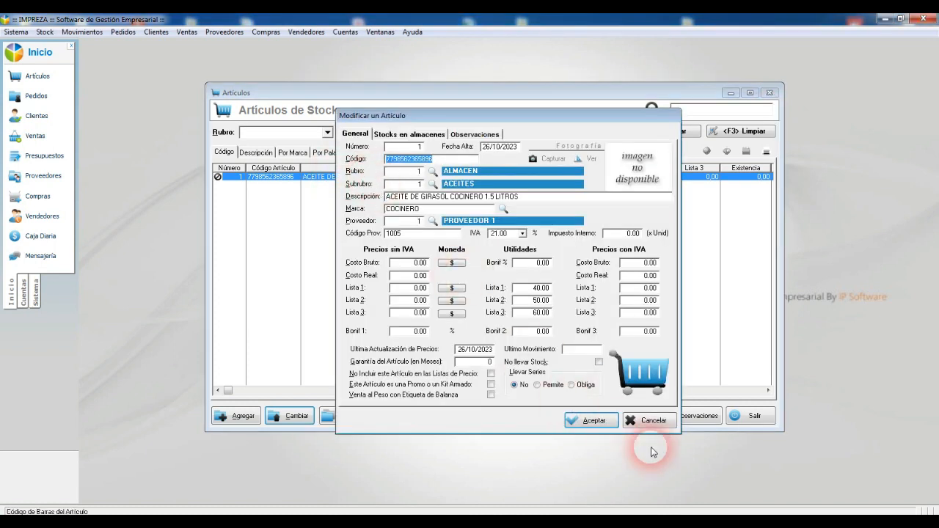
click(651, 420)
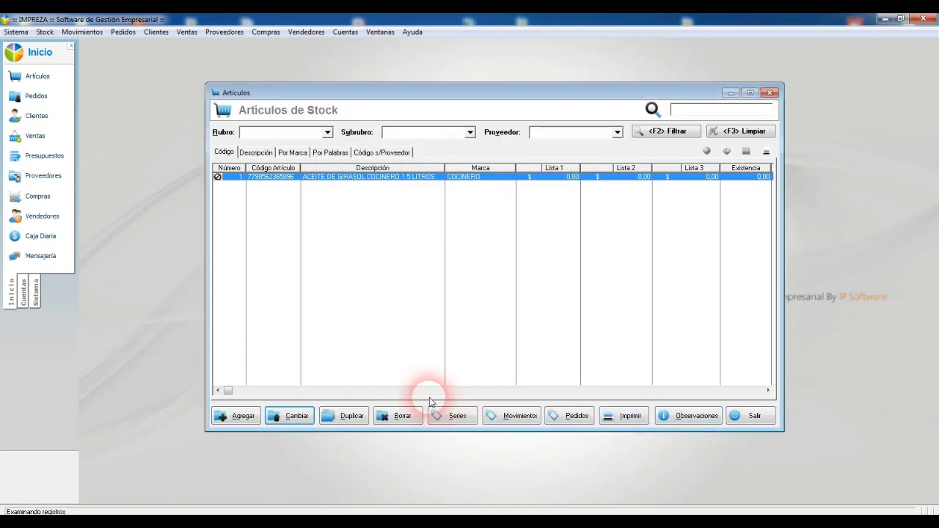
click(282, 424)
click(579, 429)
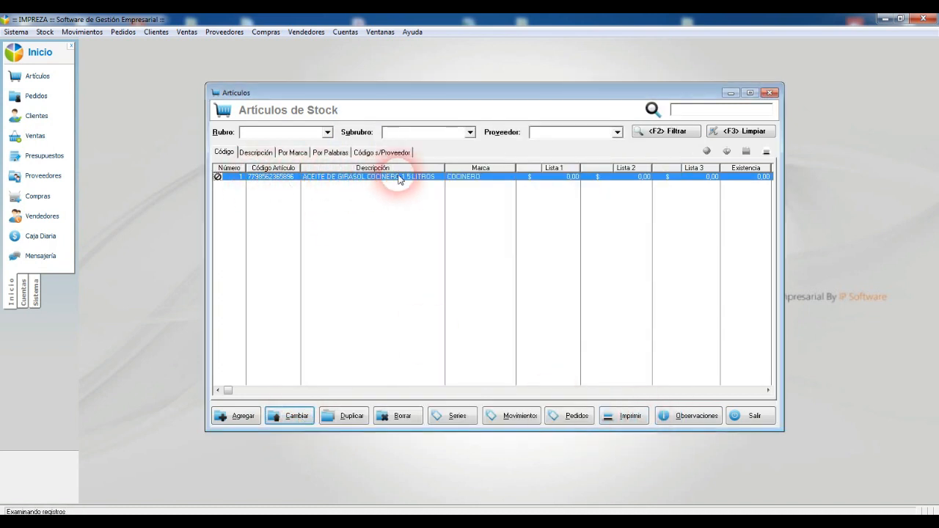
double_click(497, 179)
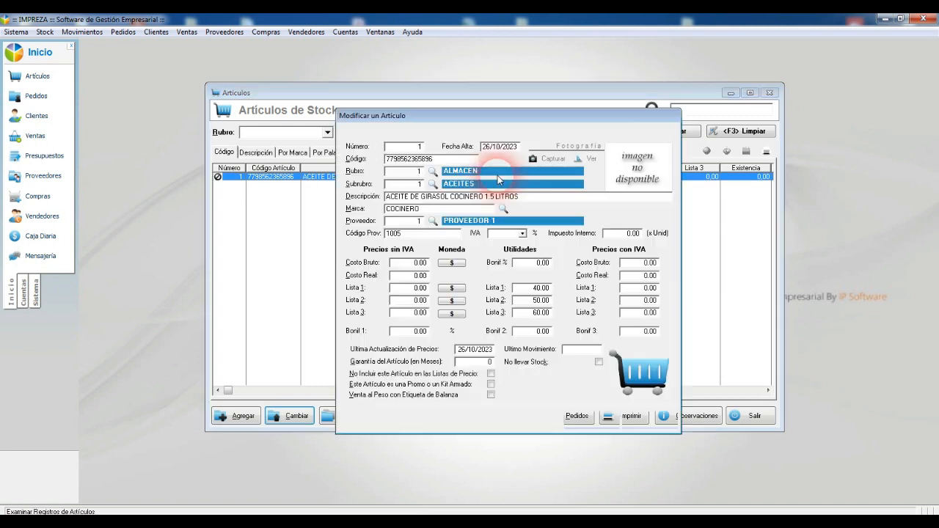
click(448, 159)
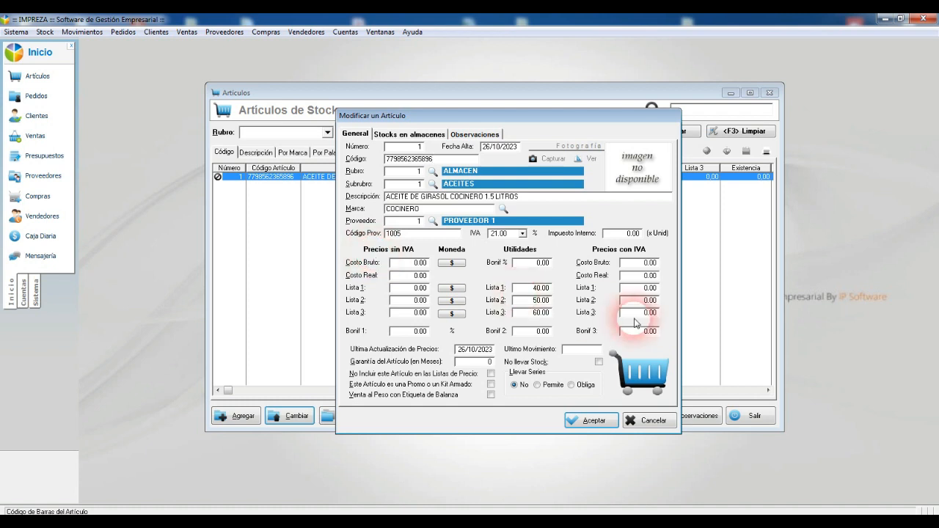
click(642, 288)
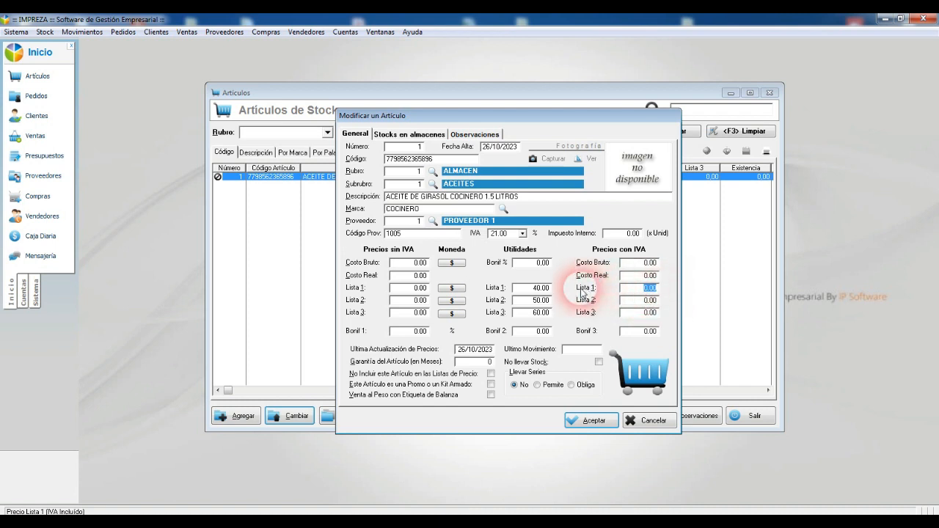
click(640, 315)
drag(641, 317, 665, 317)
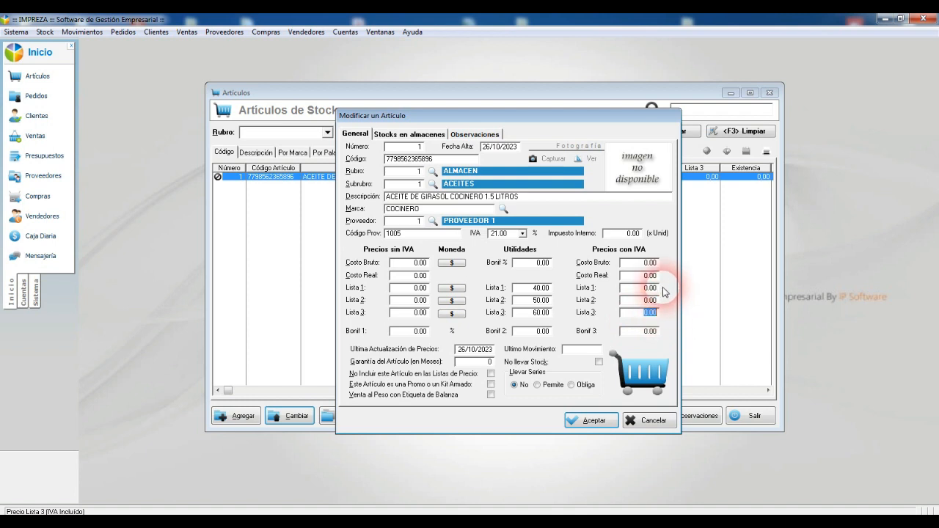
drag(633, 288, 668, 294)
click(536, 289)
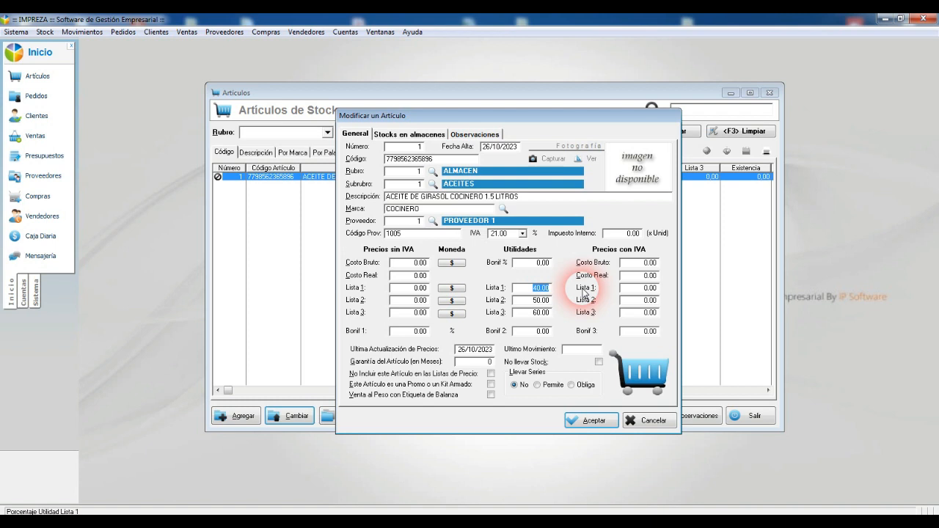
click(655, 421)
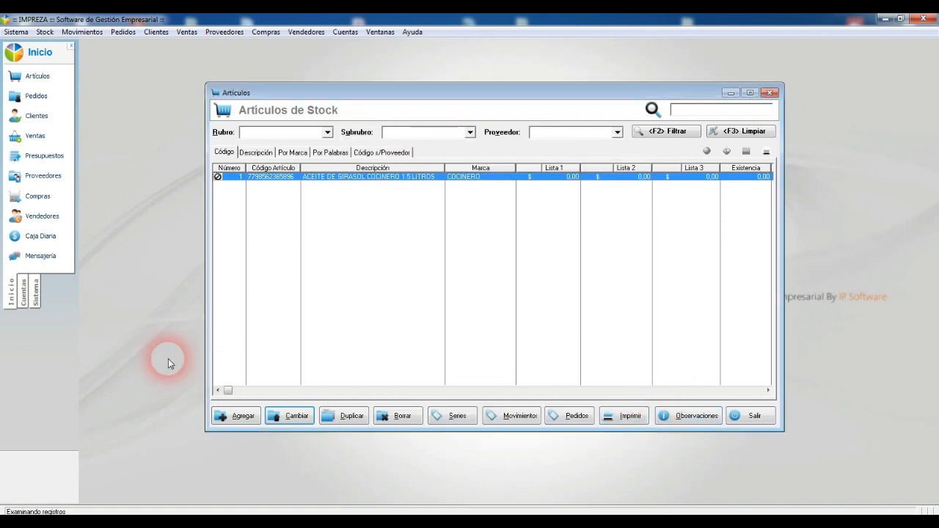
Set the default Utilidades in the system parameters to 50 % for list 1, 75 % for list 2 and 0 % for list 3
click(36, 290)
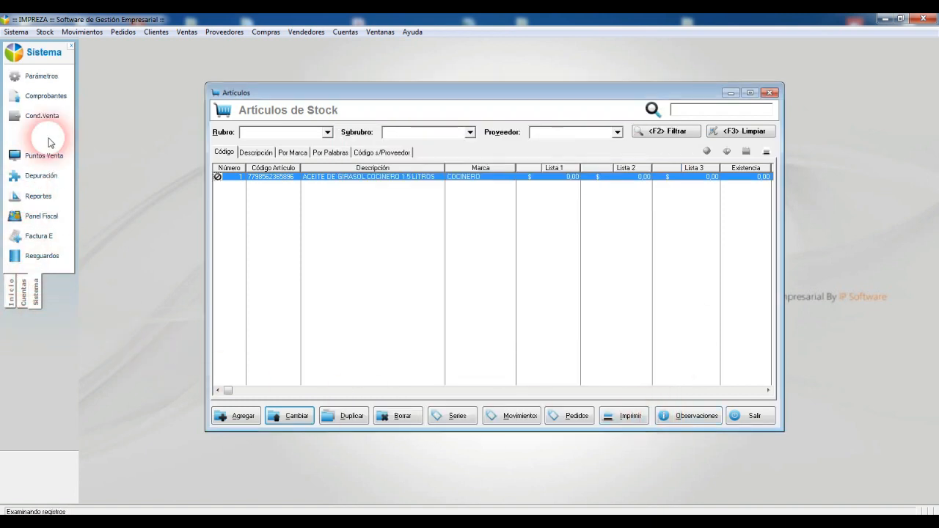
click(43, 76)
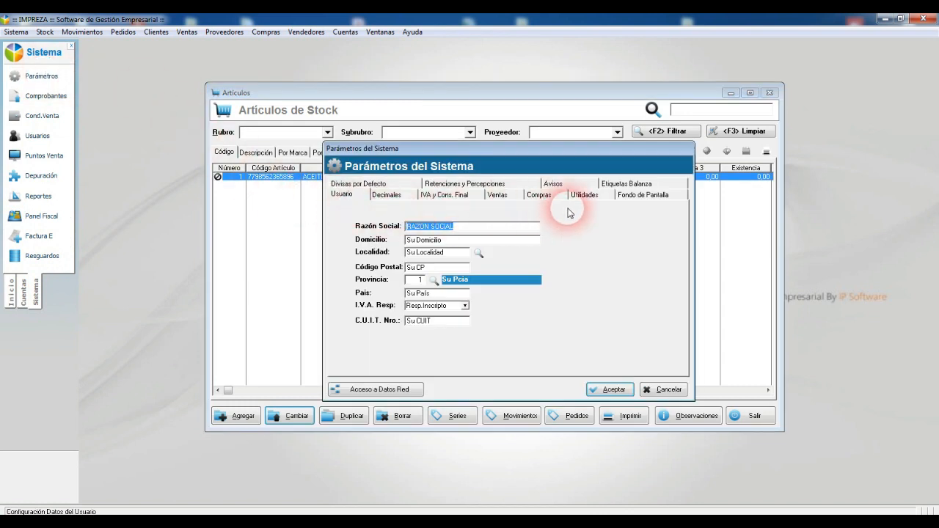
click(598, 198)
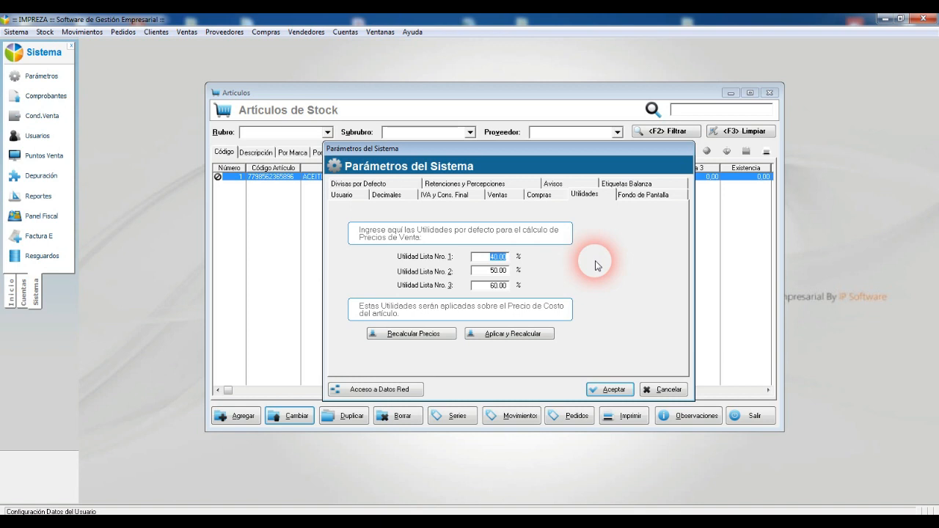
text(50)
key(Tab)
text(75)
key(Tab)
text(0)
key(Tab)
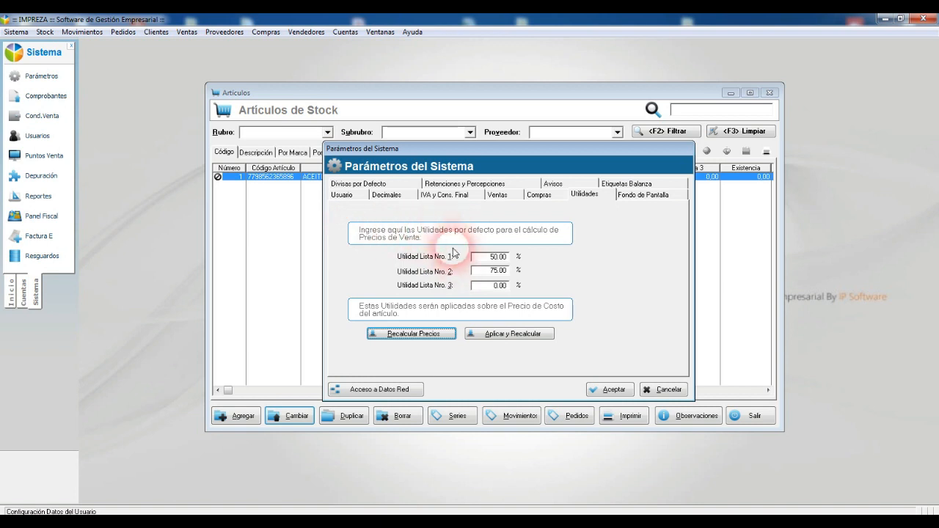
click(614, 391)
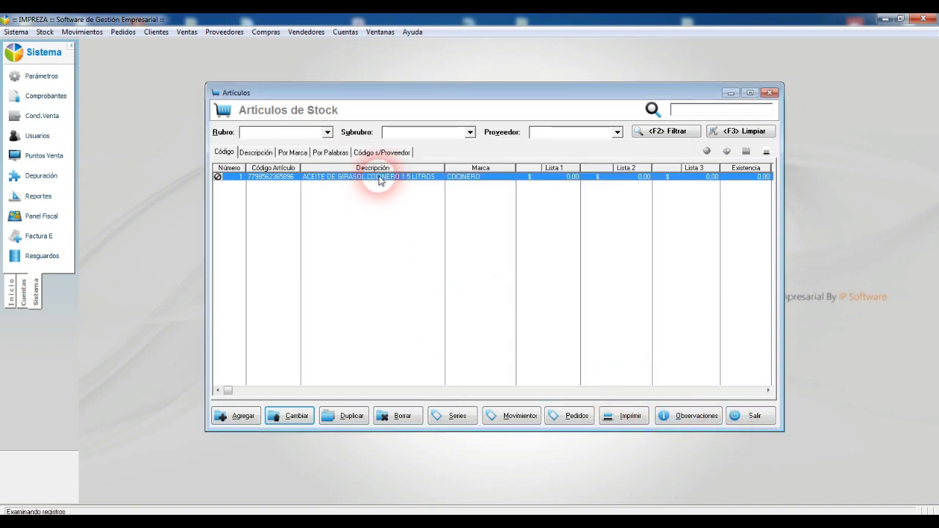
Check the Utilidades percentages of lists 1 to 3 in the existing sunflower oil article and close it without saving
double_click(425, 177)
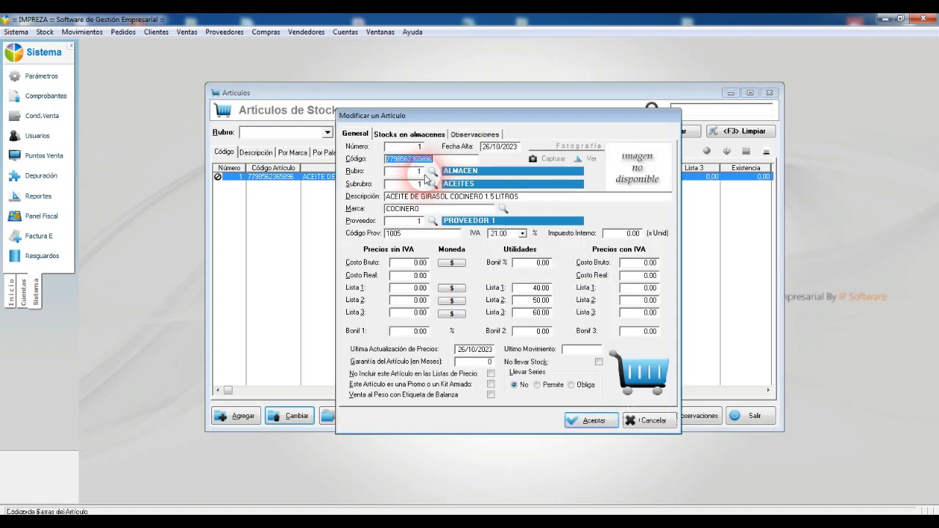
click(531, 290)
key(Tab)
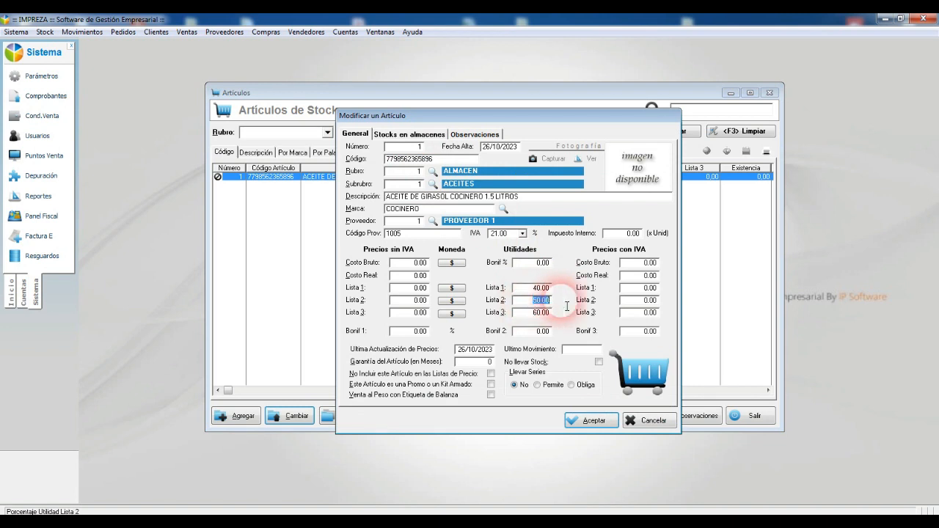
key(Tab)
click(651, 420)
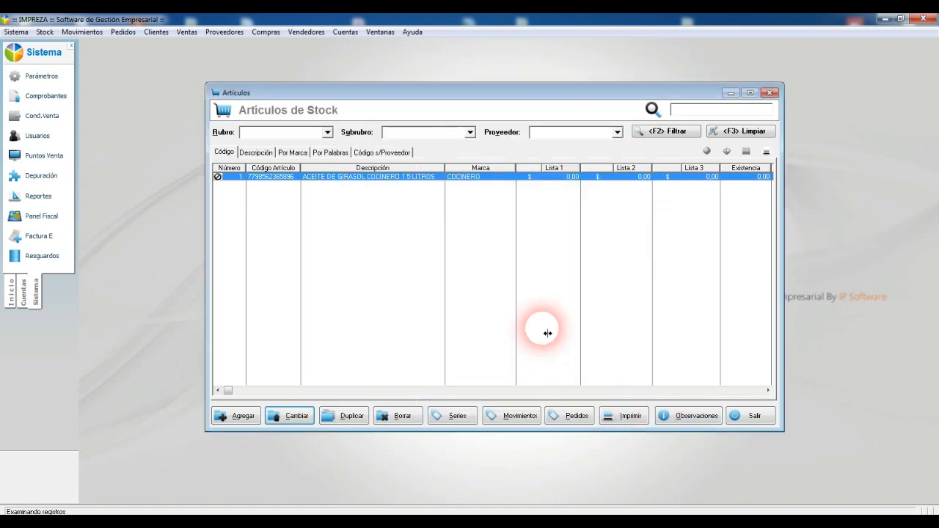
Open a blank new article to check its default Utilidades for lists 1 and 2, and discard it
click(242, 416)
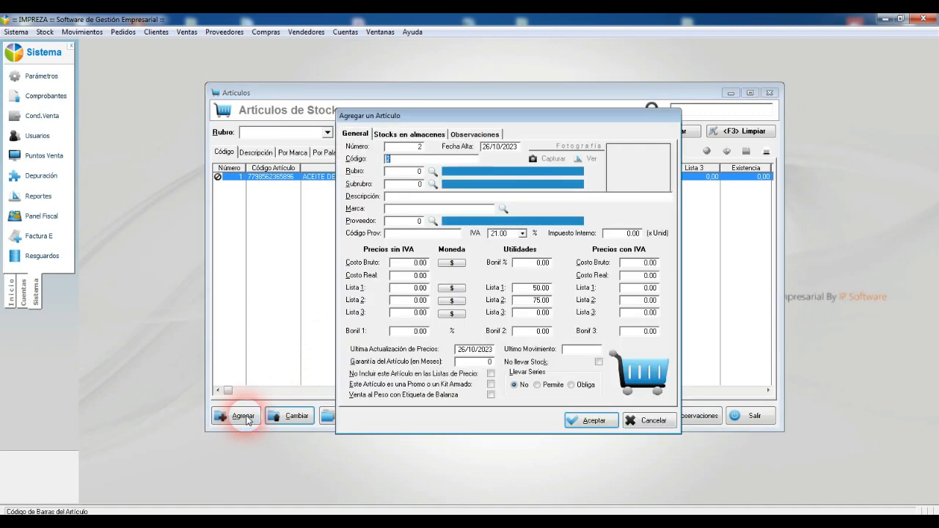
click(531, 288)
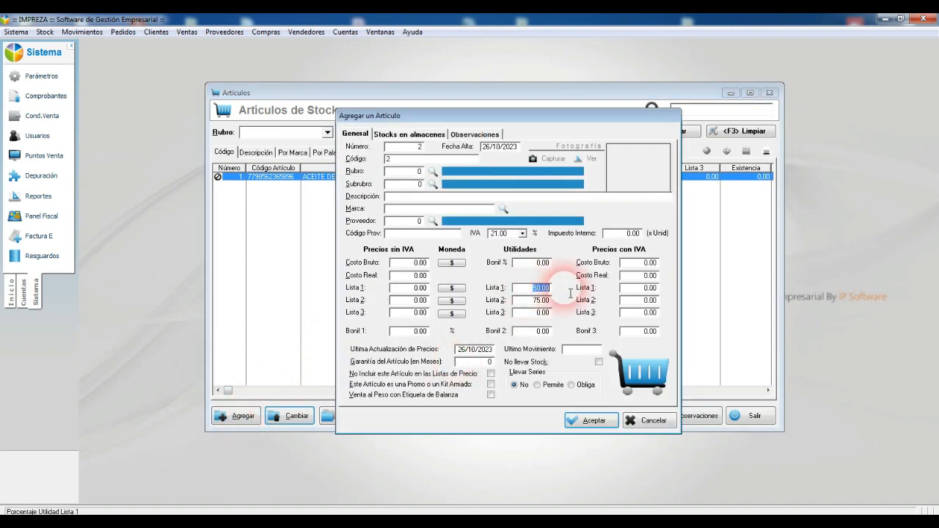
click(537, 300)
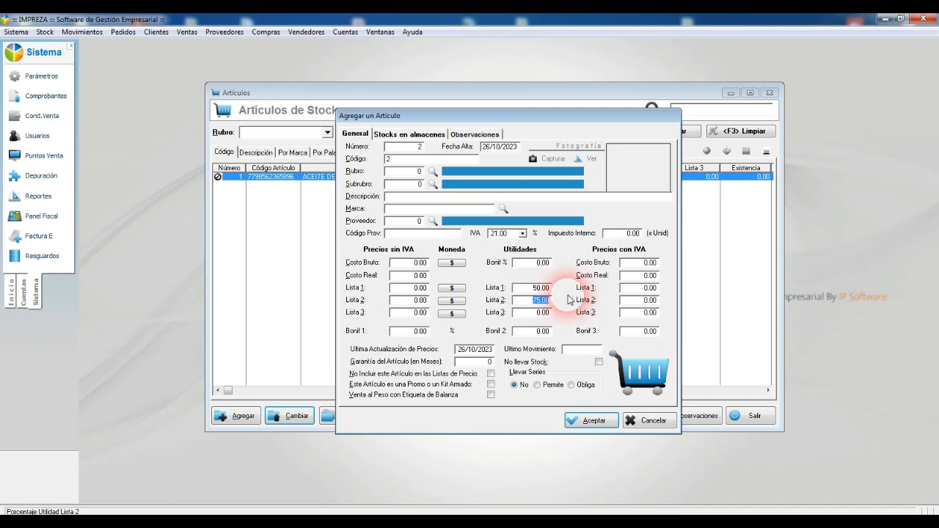
click(653, 420)
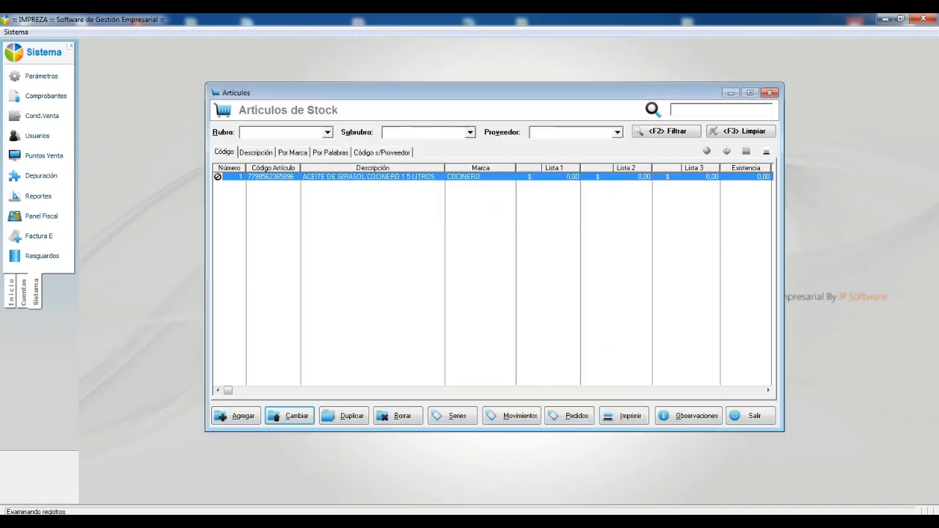
Set the Utilidades of lists 1, 2 and 3 to 0 in the existing sunflower oil article
double_click(470, 181)
click(534, 287)
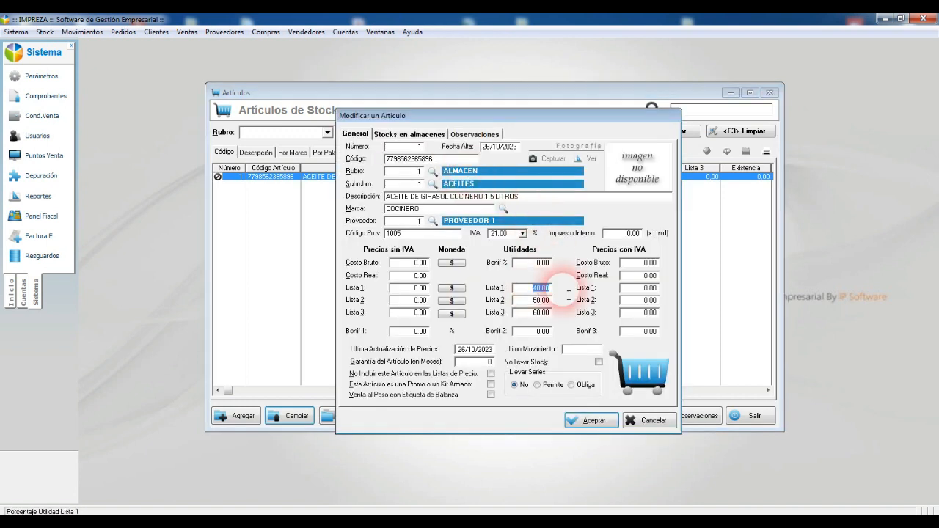
text(0)
click(534, 300)
text(0)
click(530, 312)
text(0)
key(Tab)
Set the article's Lista 1 price with IVA to 1000 and save the article
click(410, 263)
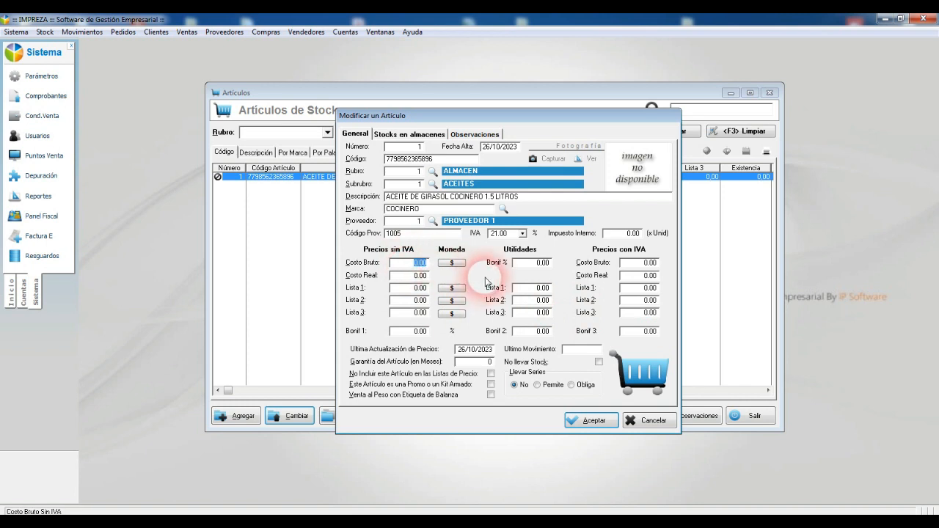
click(648, 290)
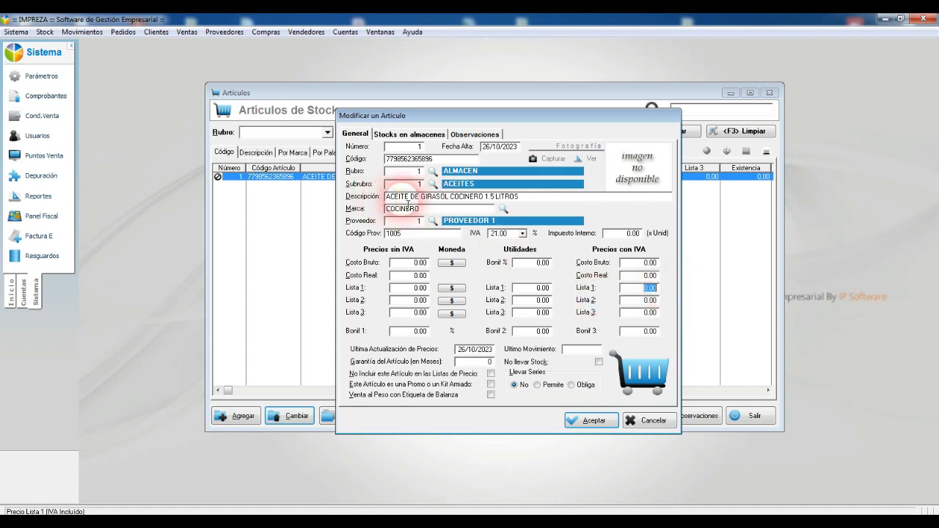
text(1000)
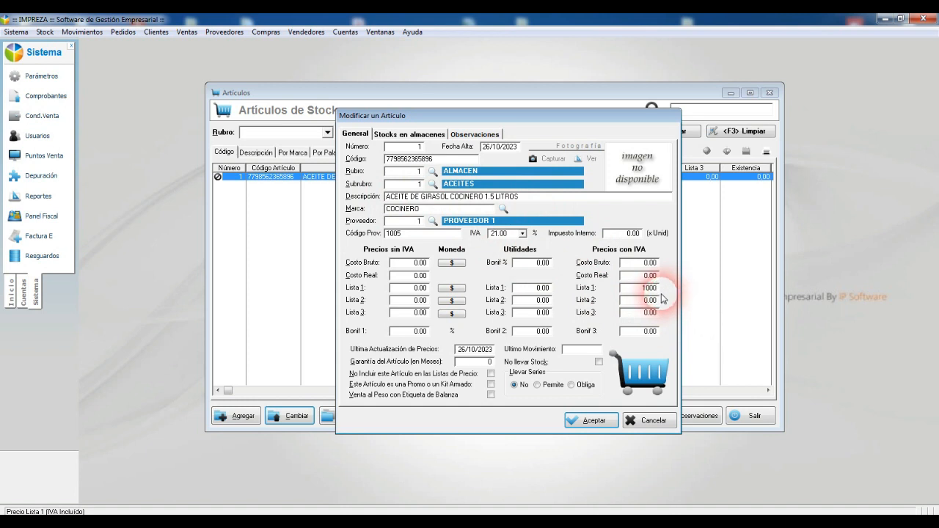
key(Return)
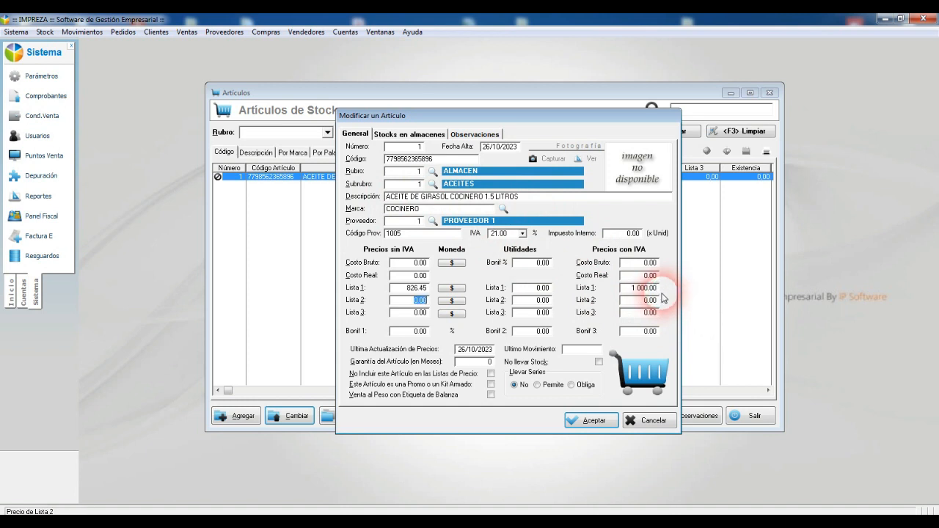
click(596, 420)
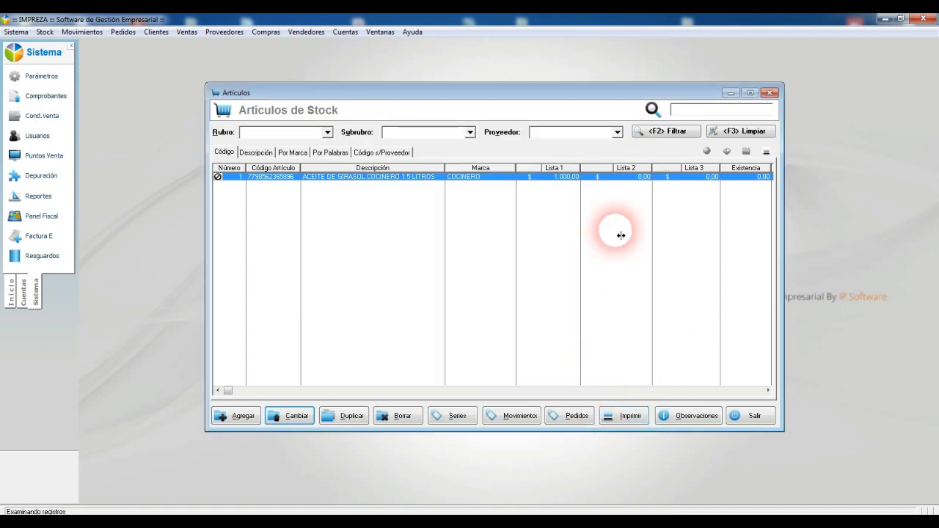
Open the sunflower oil article for editing and set its Lista 1 price without IVA to 1000
double_click(572, 178)
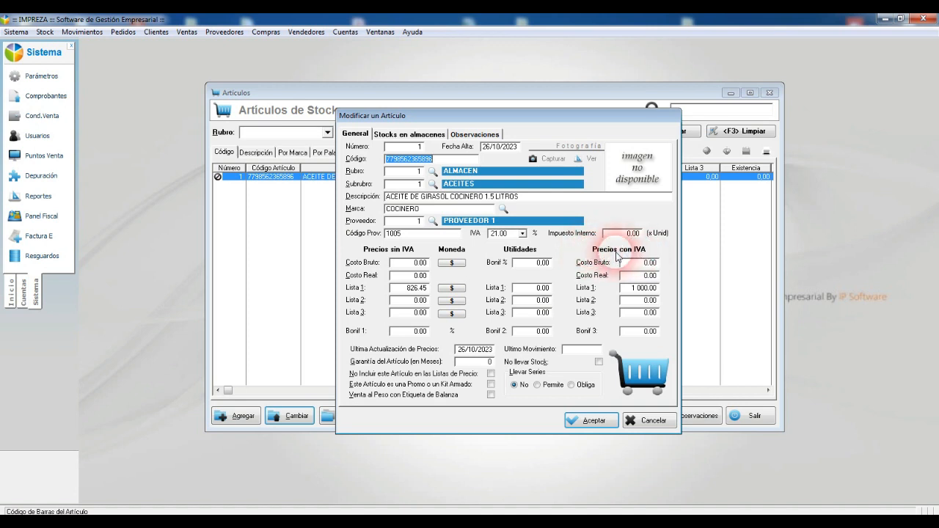
click(414, 288)
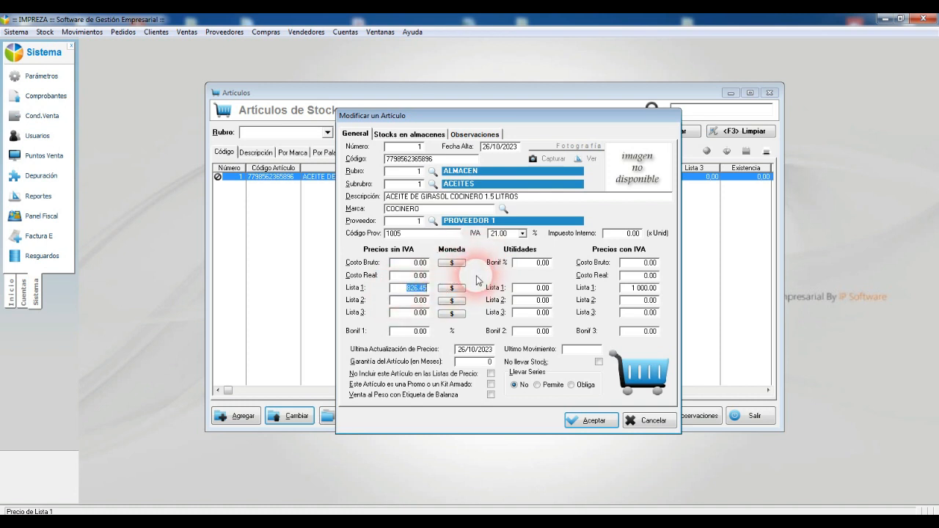
text(1000)
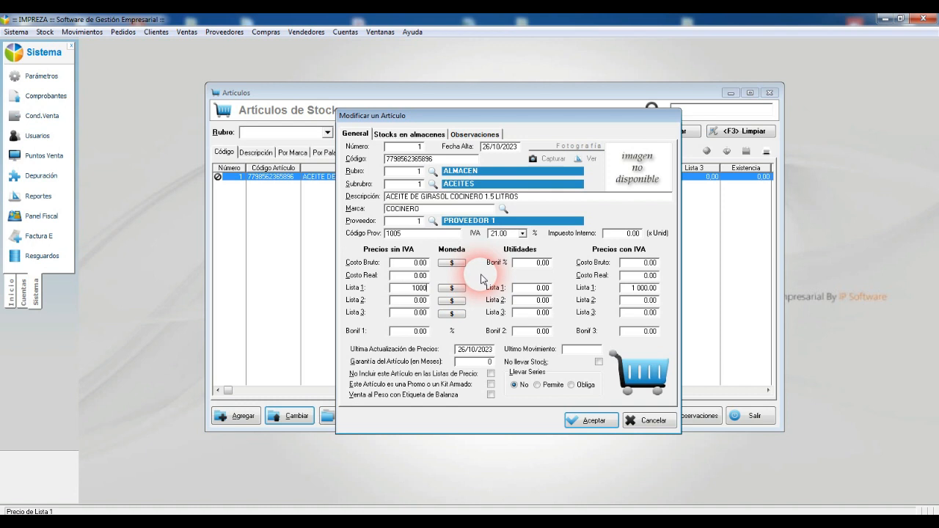
key(Tab)
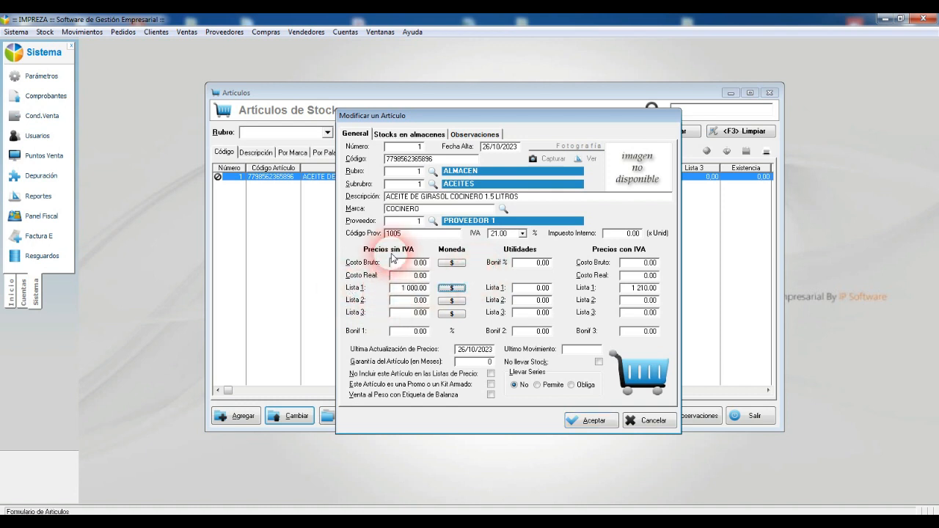
Set the article's prices with IVA to 1000 for Lista 1 and 1200 for Lista 2, and save the article
click(640, 288)
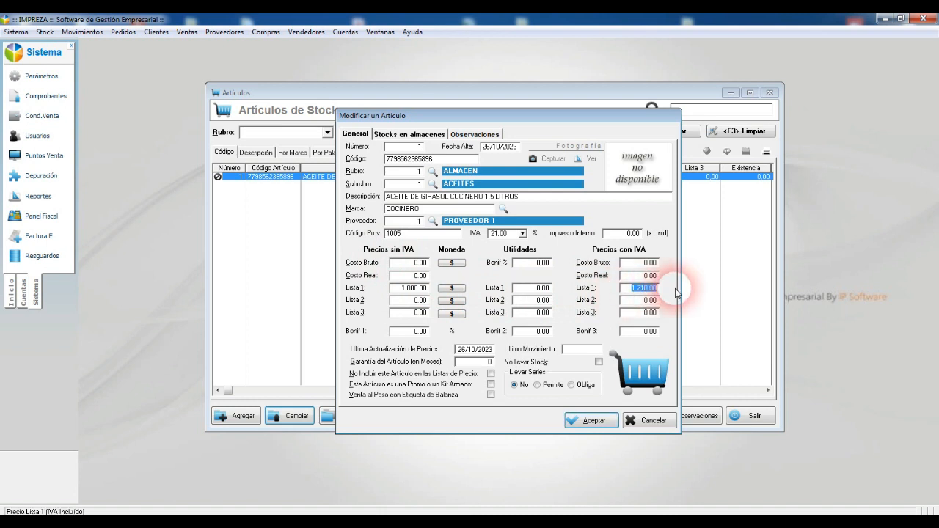
text(1 000)
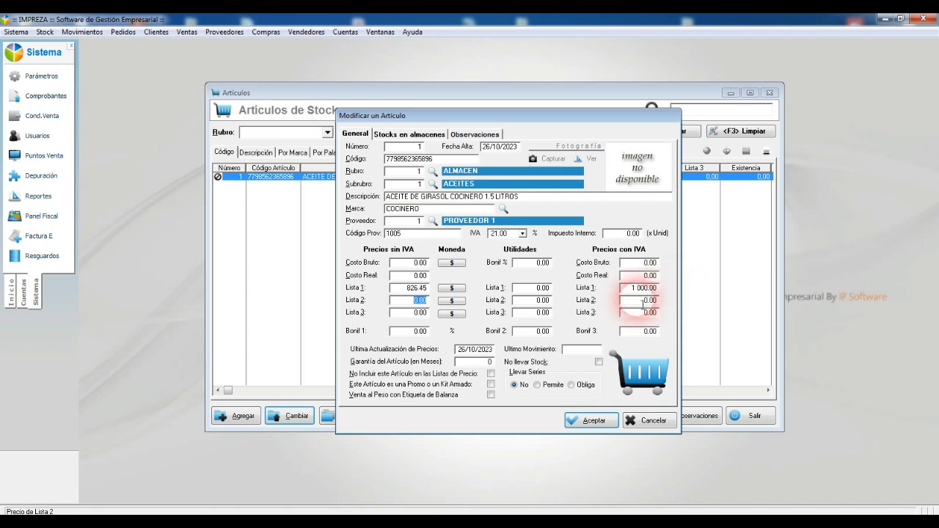
key(Tab)
text(1 )
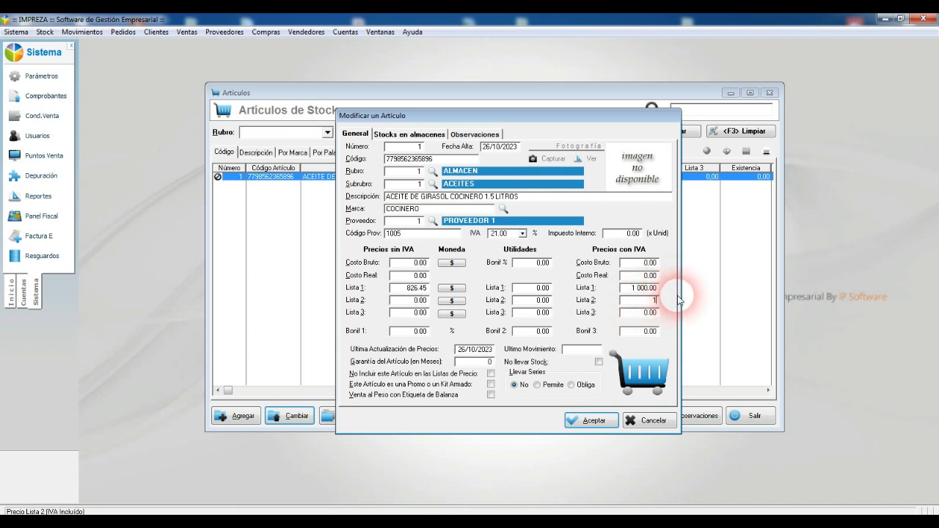
text(200)
key(Tab)
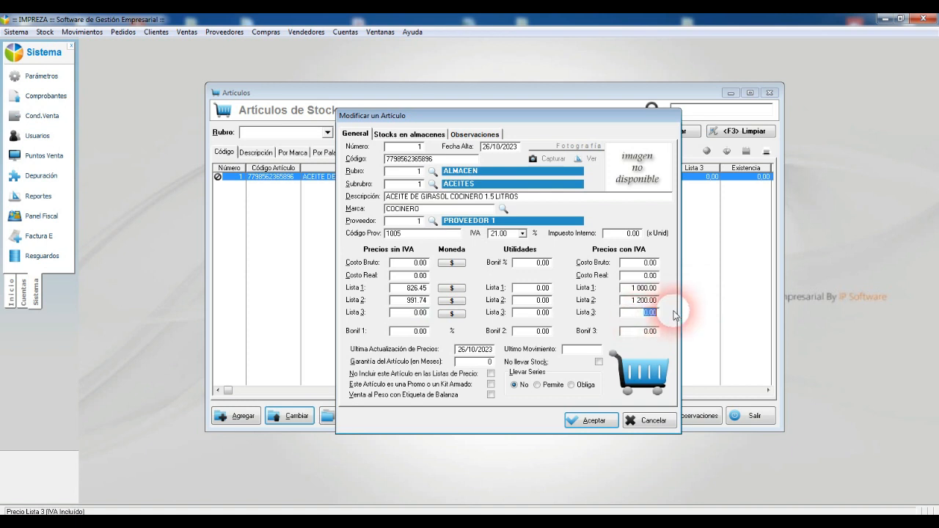
click(593, 420)
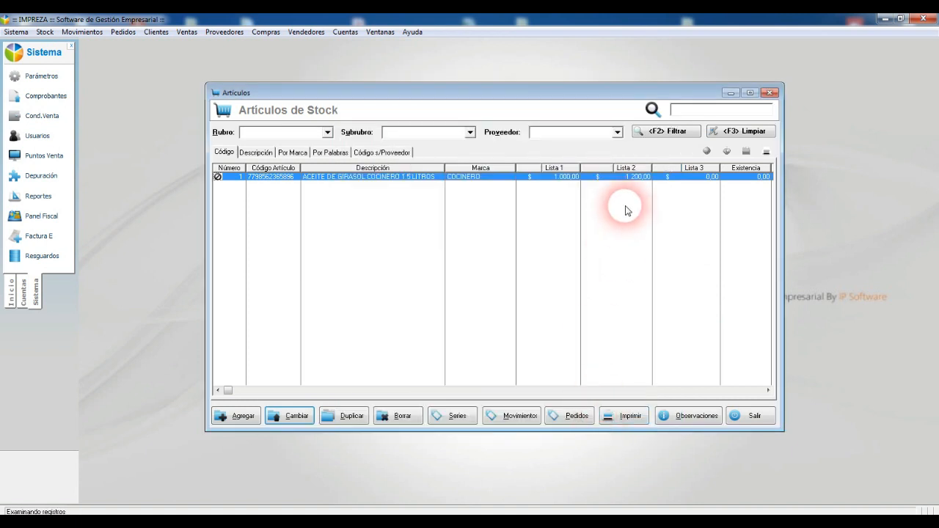
Reopen the sunflower oil article, set its Costo Bruto without IVA to 650 and check the Costo Bruto with IVA
double_click(480, 179)
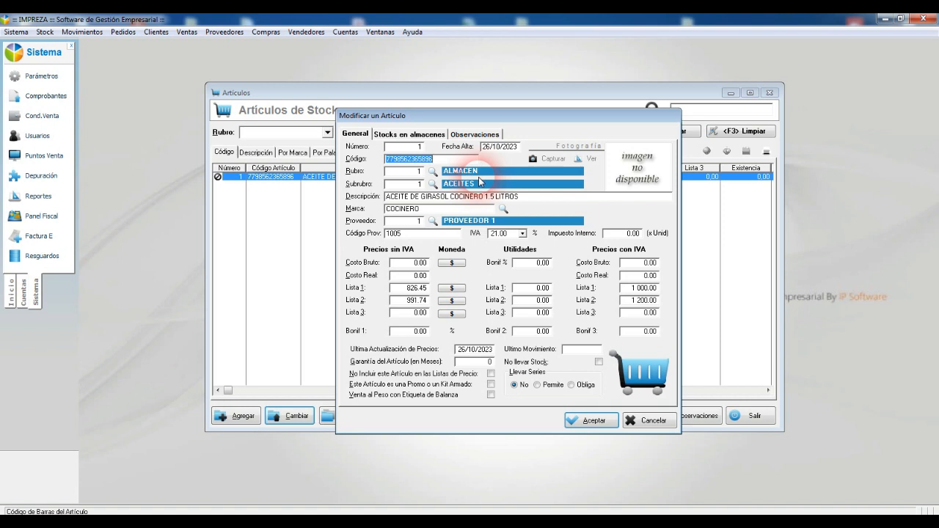
click(410, 262)
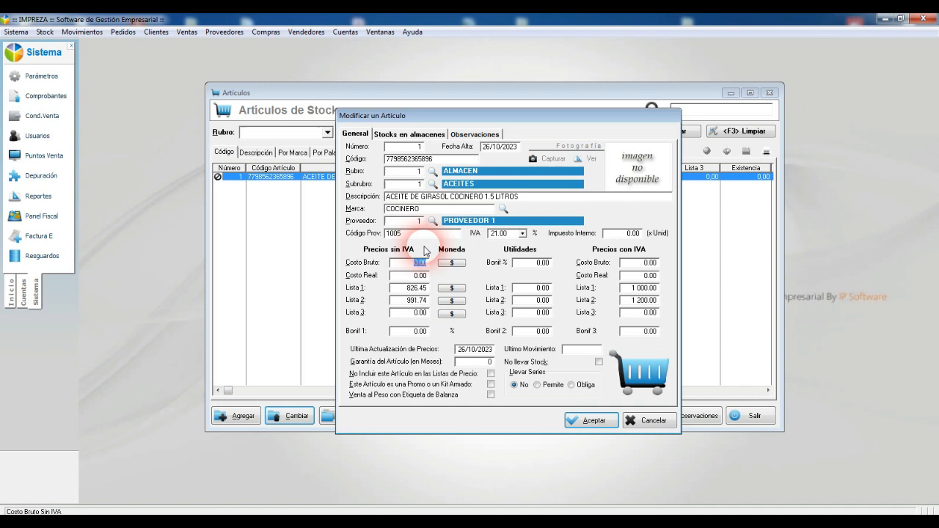
text(650)
key(Tab)
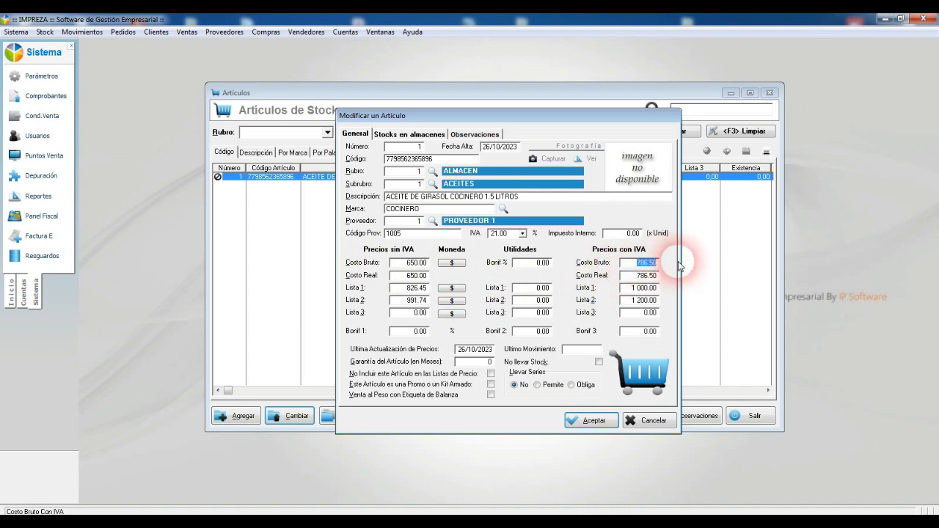
click(409, 263)
click(636, 263)
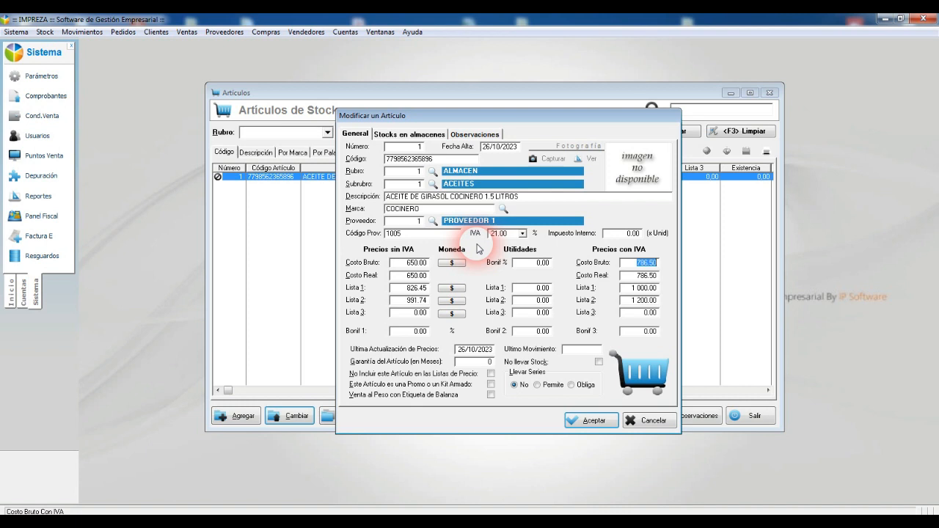
Set the article's Costo Bruto without IVA to 1000 and Bonif 1 to 10 %, and check the Costo Real
click(415, 262)
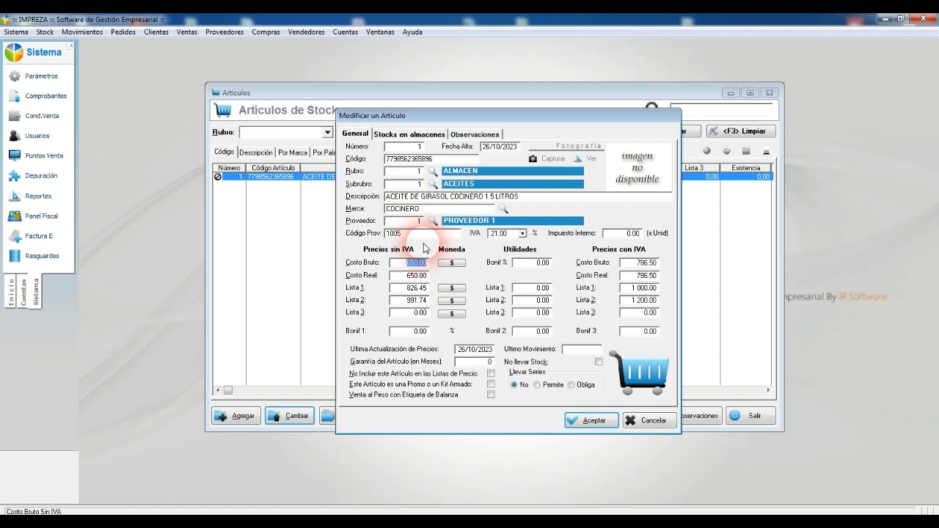
text(1000)
key(Return)
click(418, 331)
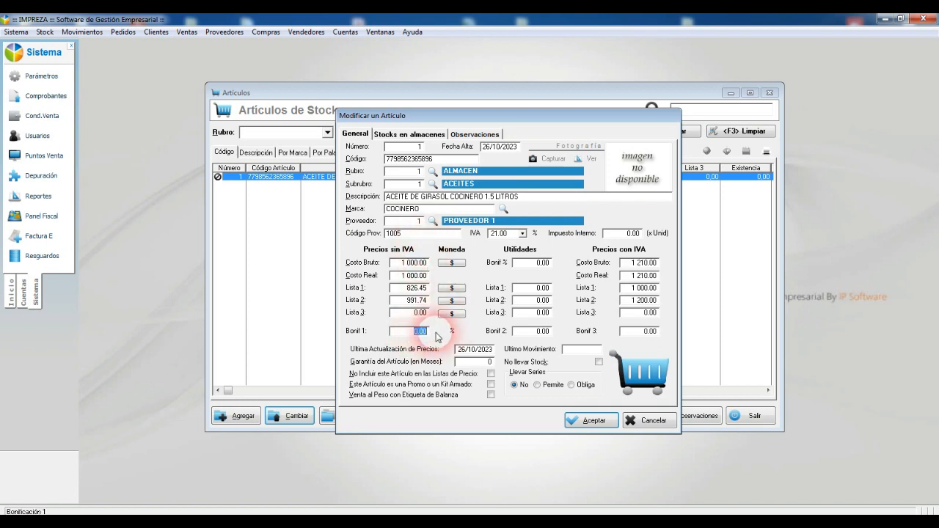
text(10)
key(Return)
click(415, 276)
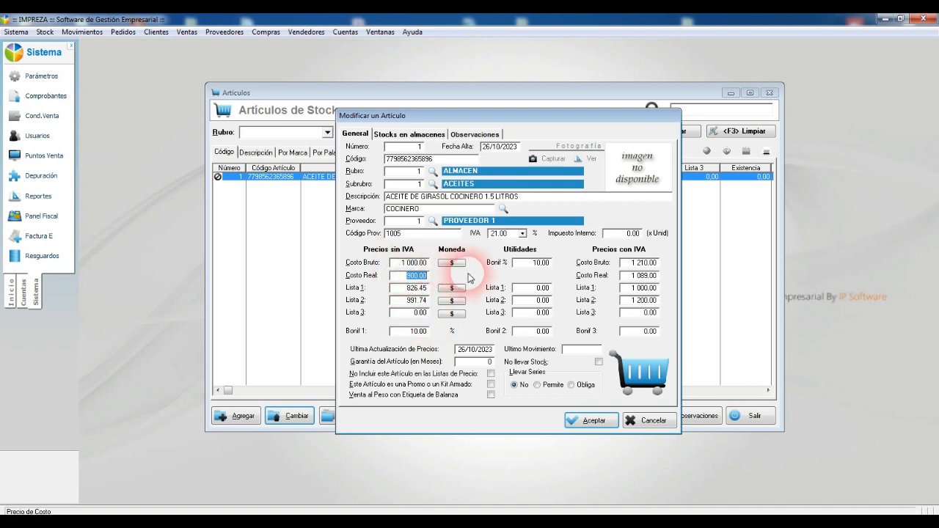
Try a Bonif 2 of 10 % on the article and reset it to 0
click(537, 331)
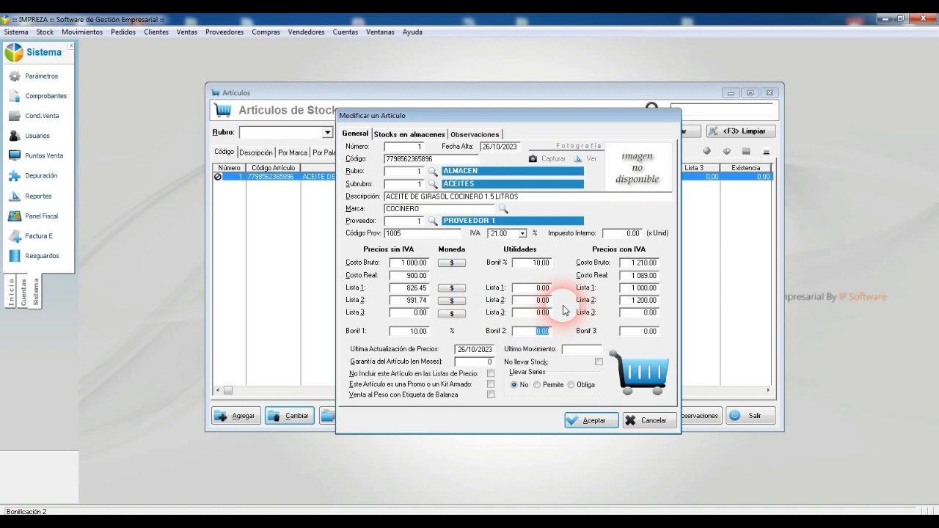
text(10)
click(410, 333)
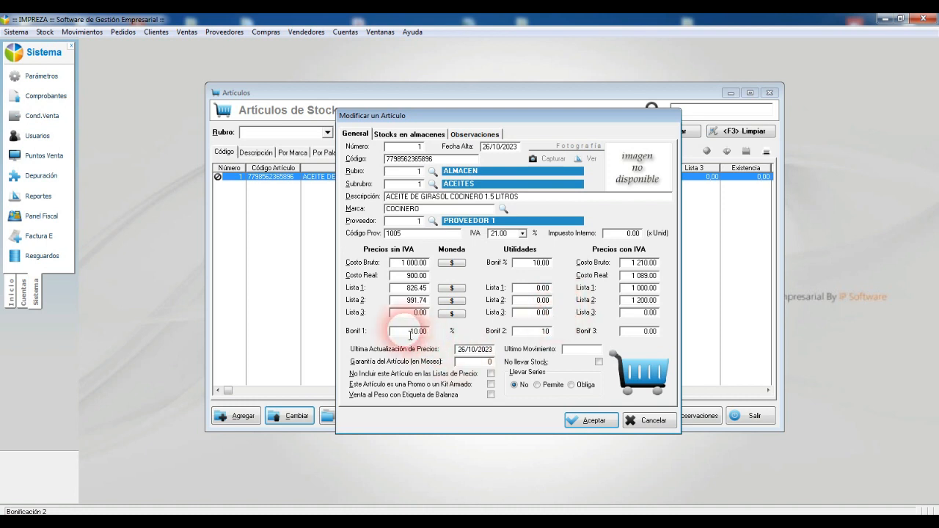
key(Tab)
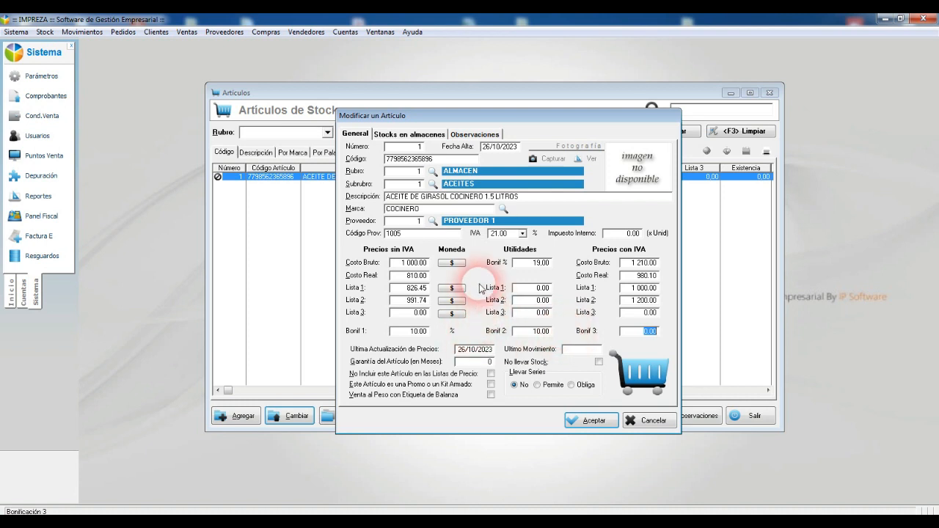
click(532, 330)
text(0)
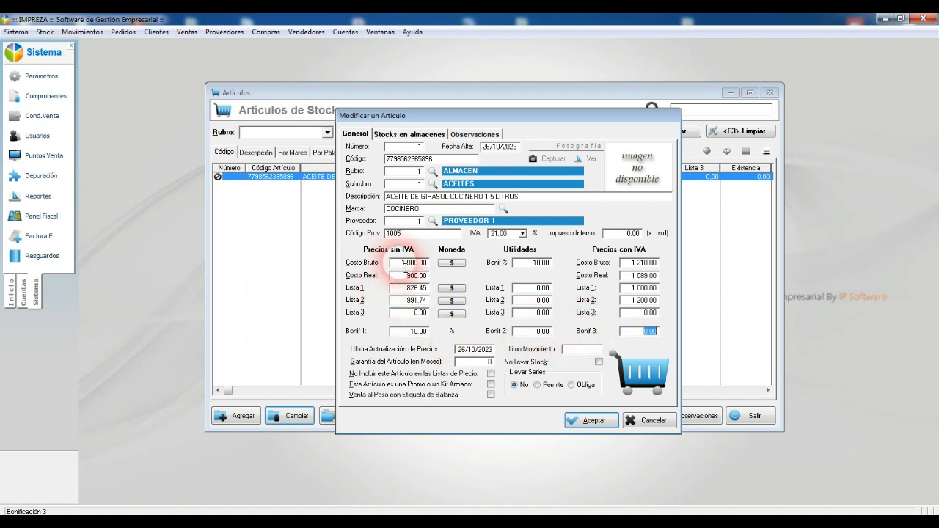
Set the article's Bonif 2 to 10 % and check its effect on the Costo Real and the combined Bonif %
click(417, 263)
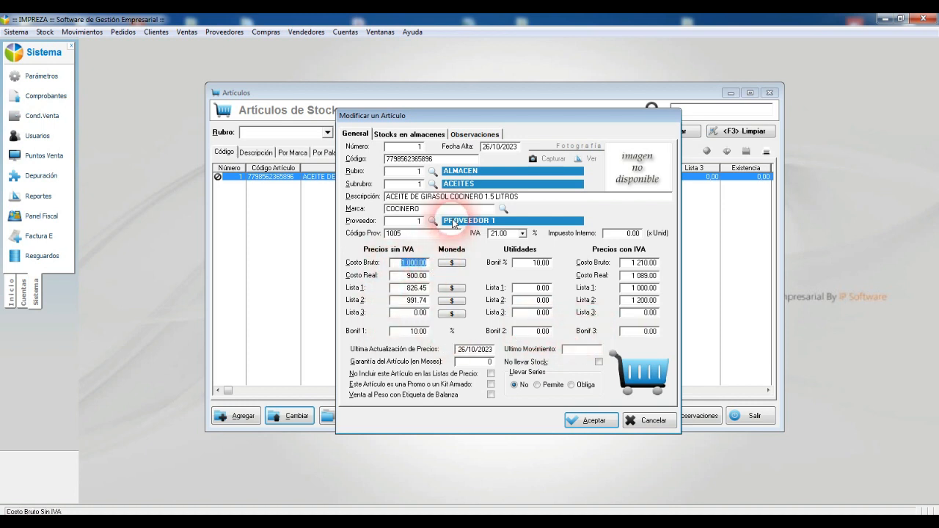
click(410, 331)
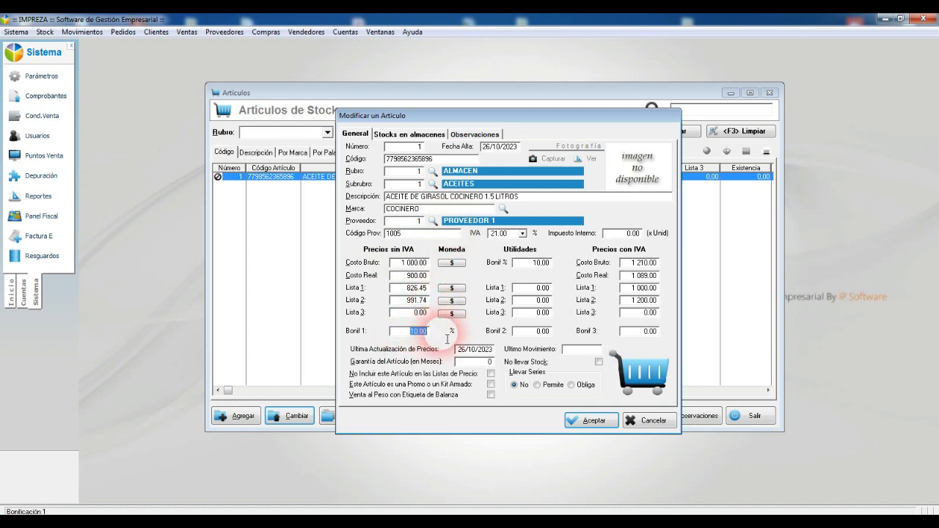
click(544, 331)
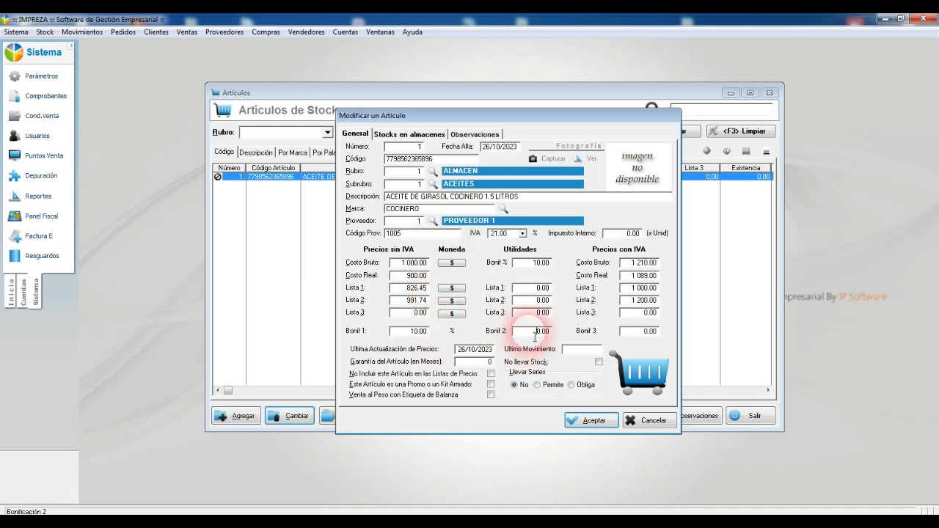
click(414, 275)
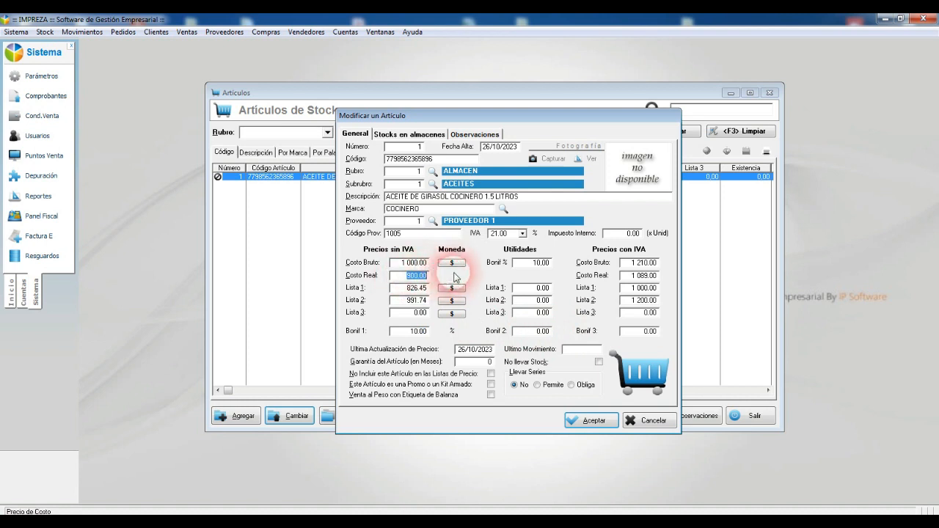
click(535, 334)
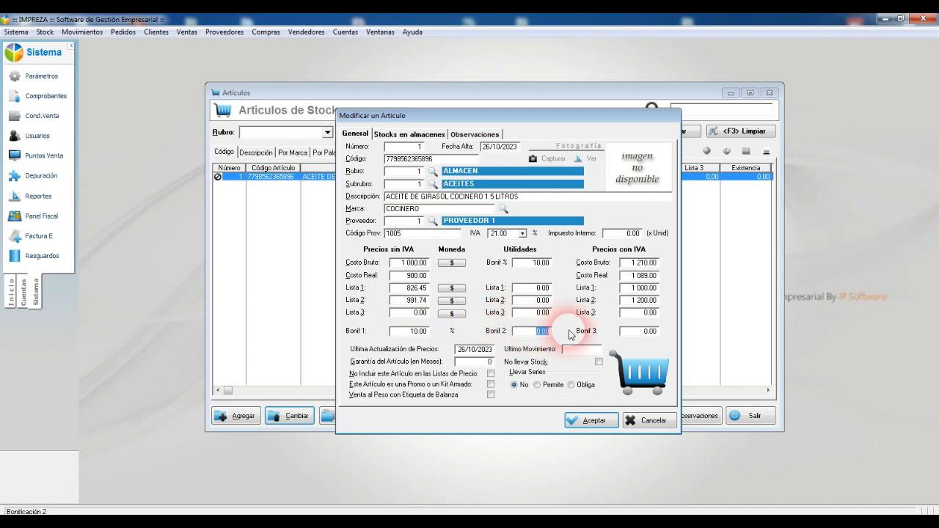
text(10)
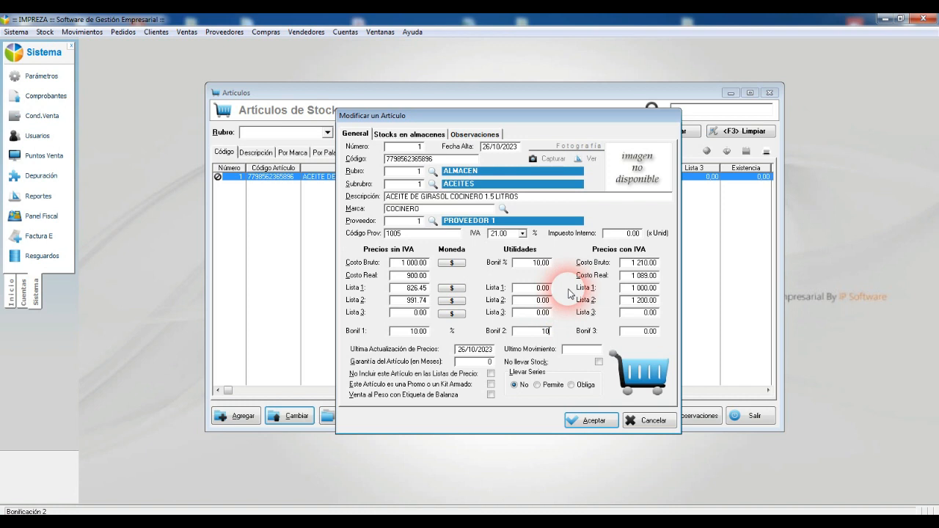
key(Tab)
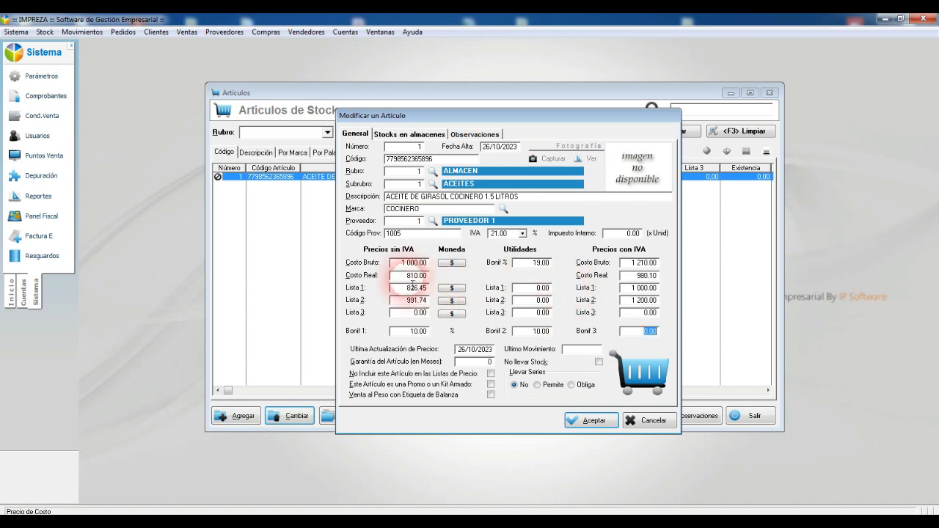
click(412, 275)
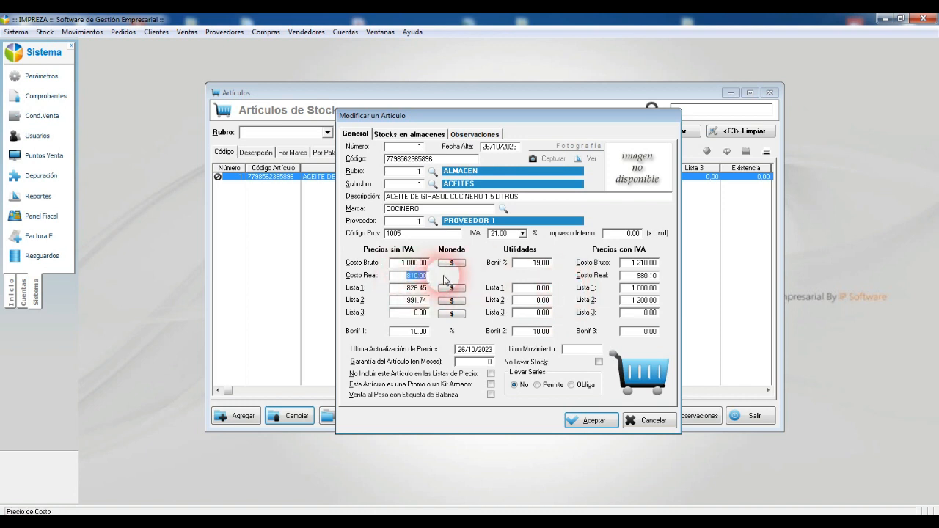
click(544, 262)
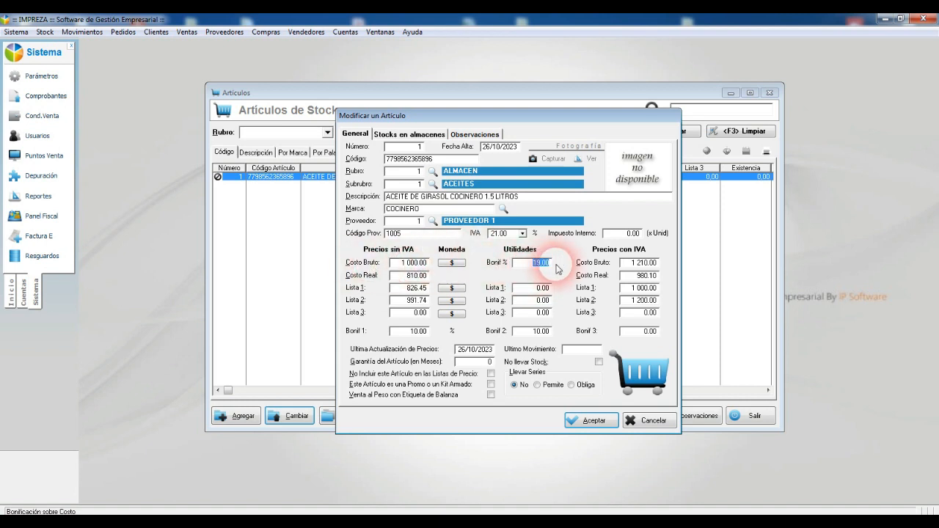
Try a Bonif 3 of 10 % on the article and reset it to 0
click(644, 332)
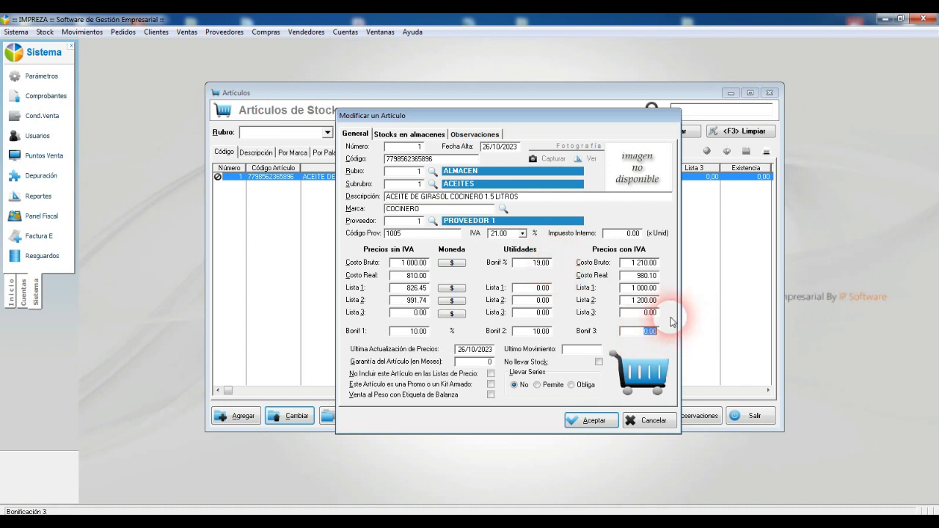
text(10)
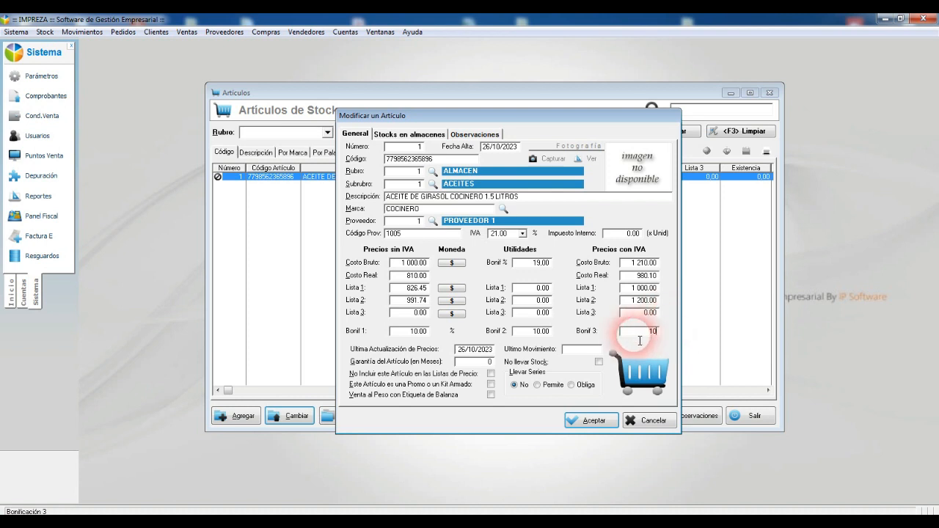
key(Tab)
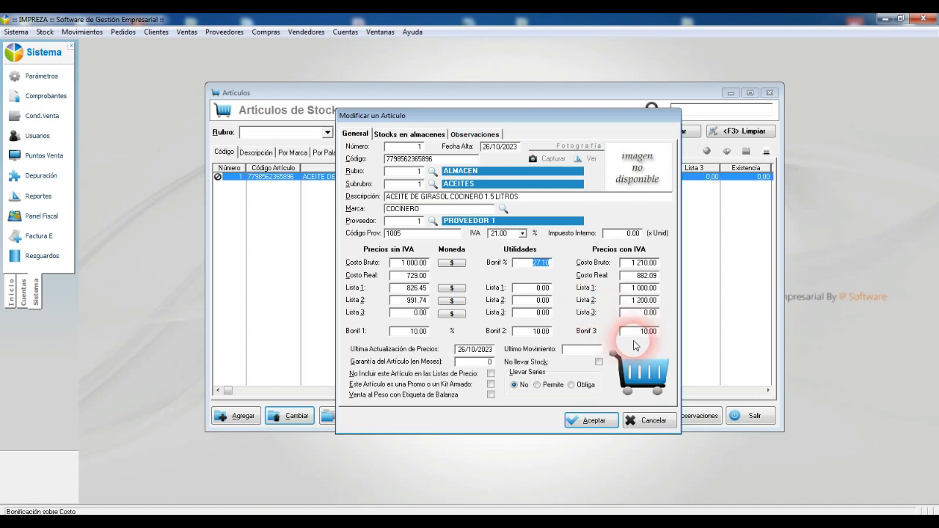
click(640, 334)
text(0)
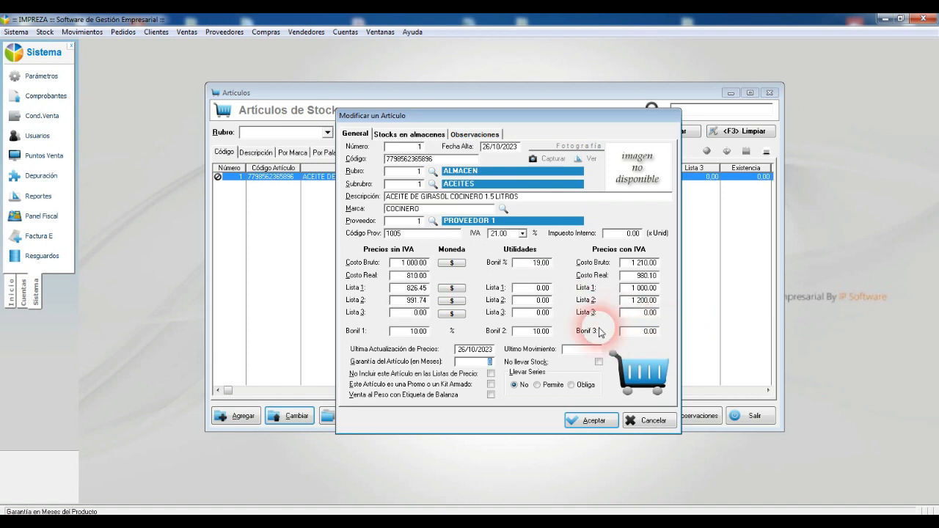
Set the article's Bonif 3 to 10 % and check its effect on the Costo Real and the combined Bonif %
click(415, 275)
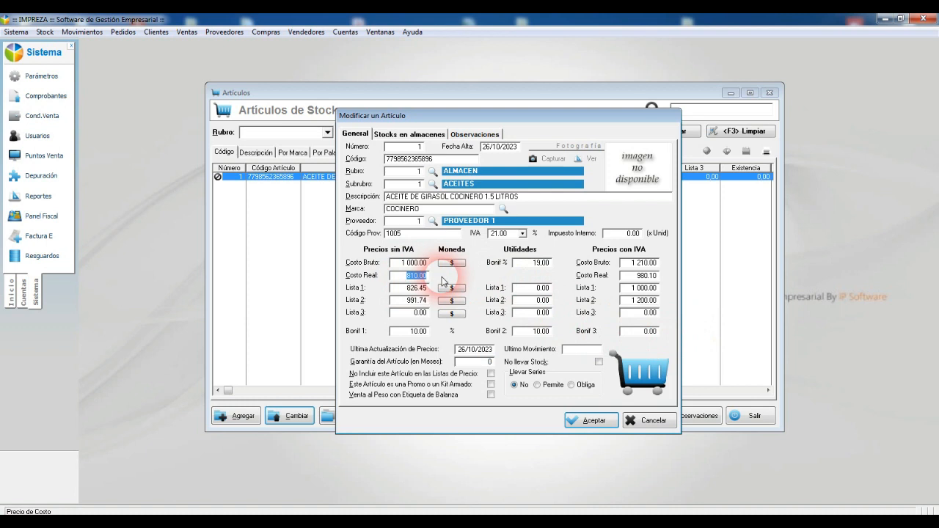
click(651, 333)
text(10)
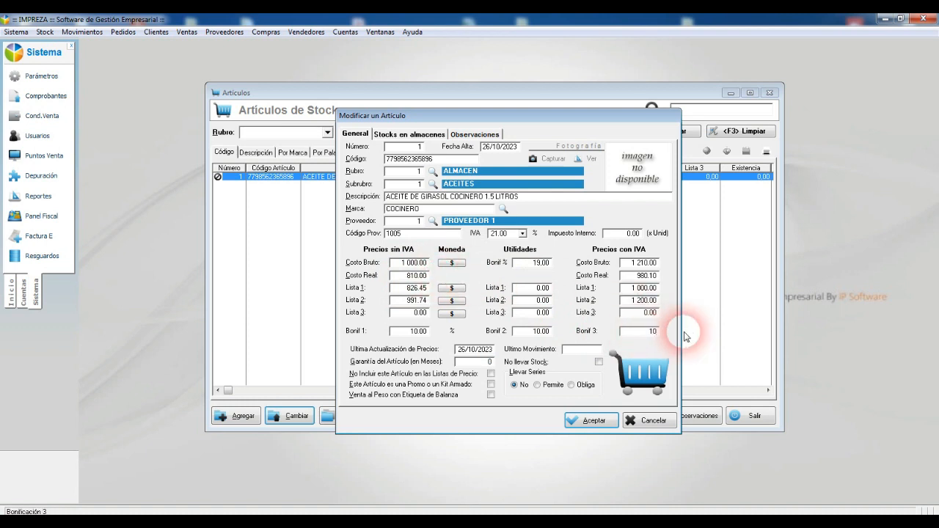
click(411, 275)
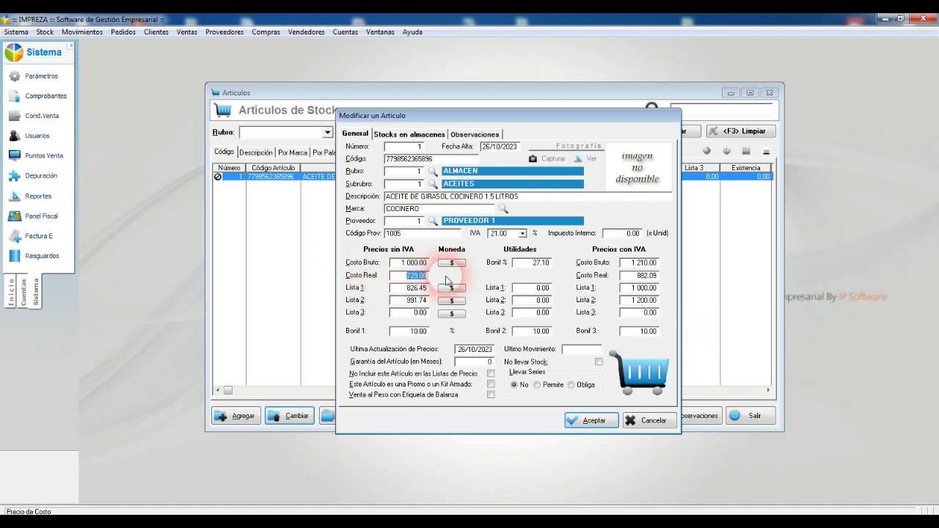
click(534, 262)
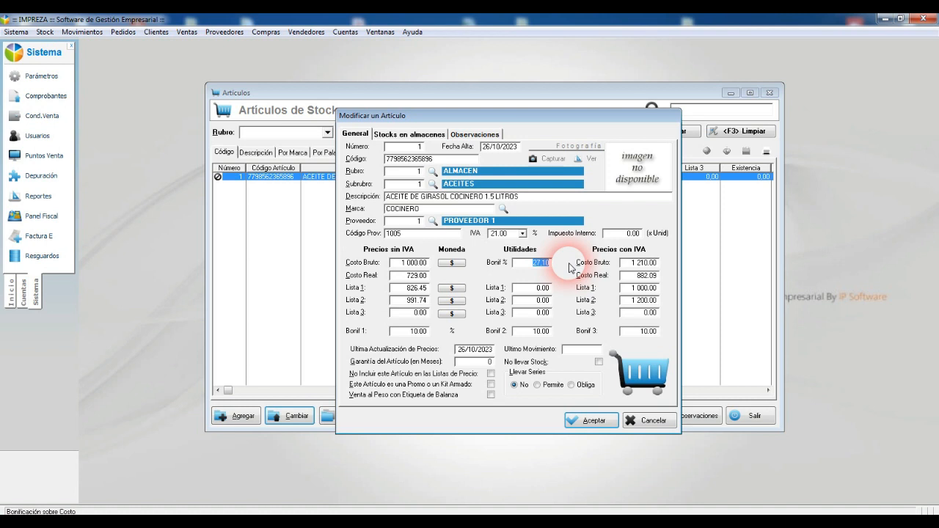
Reset the article's Bonif 3 and Bonif 2 to 0, leaving only Bonif 1 applied
click(638, 331)
text(0)
key(Tab)
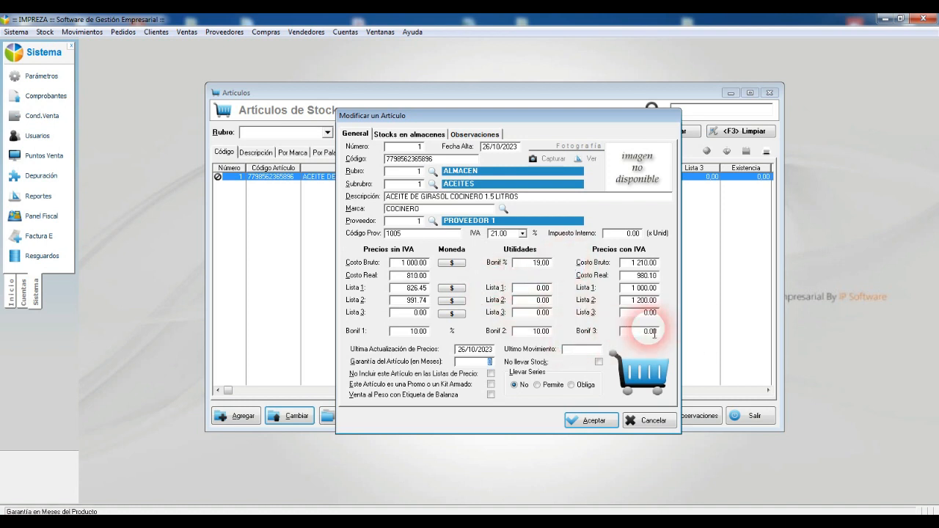
click(531, 330)
text(0)
key(Tab)
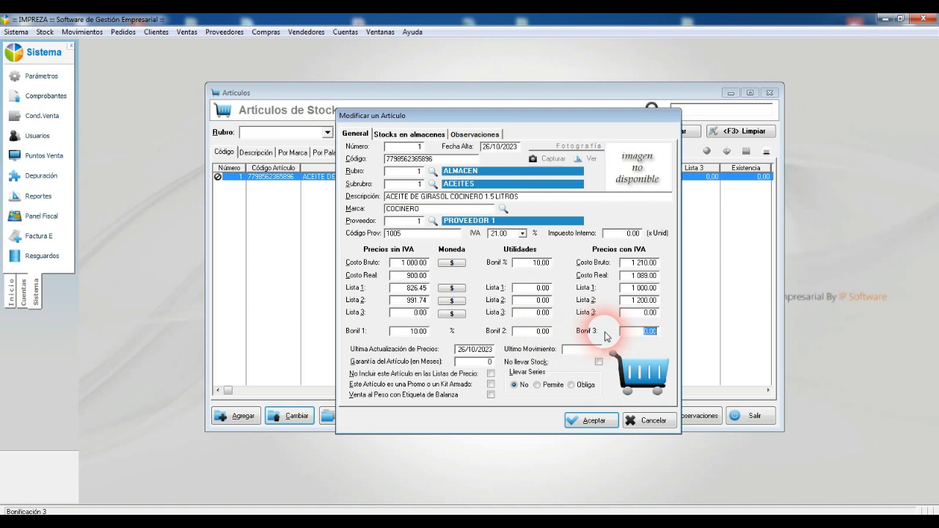
click(440, 254)
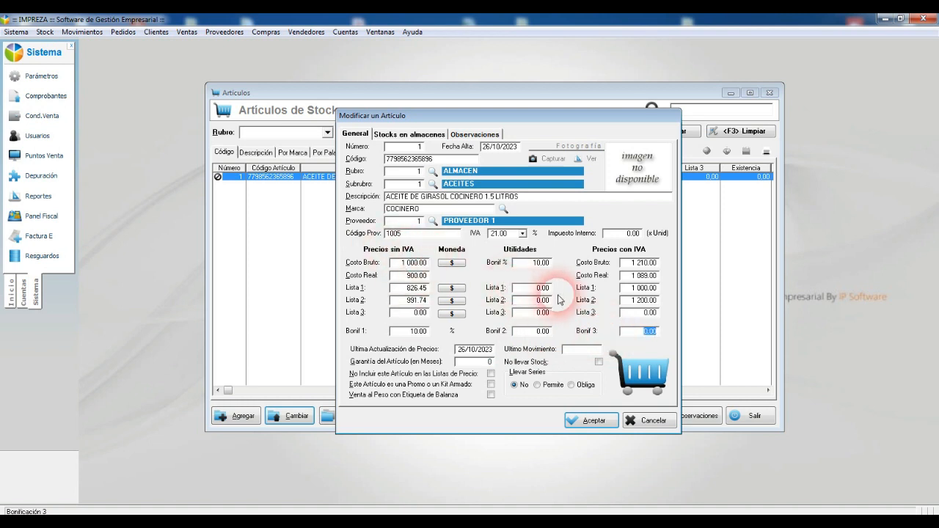
Set the article's Lista 1 profit percentage under Utilidades to 50 %
click(634, 288)
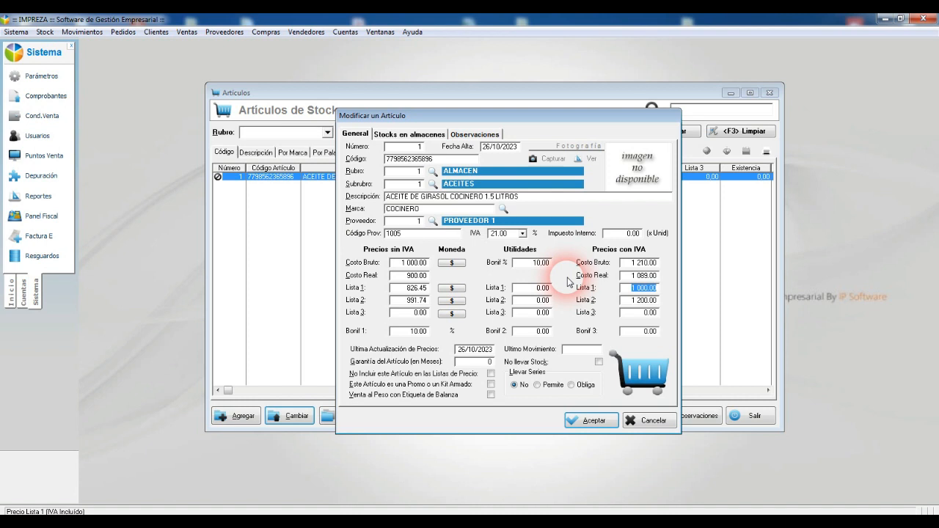
click(542, 288)
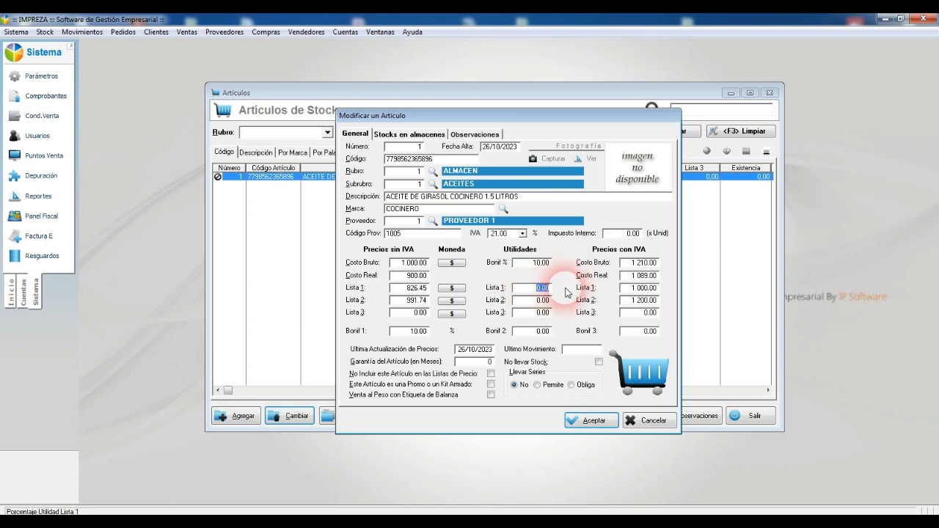
click(410, 275)
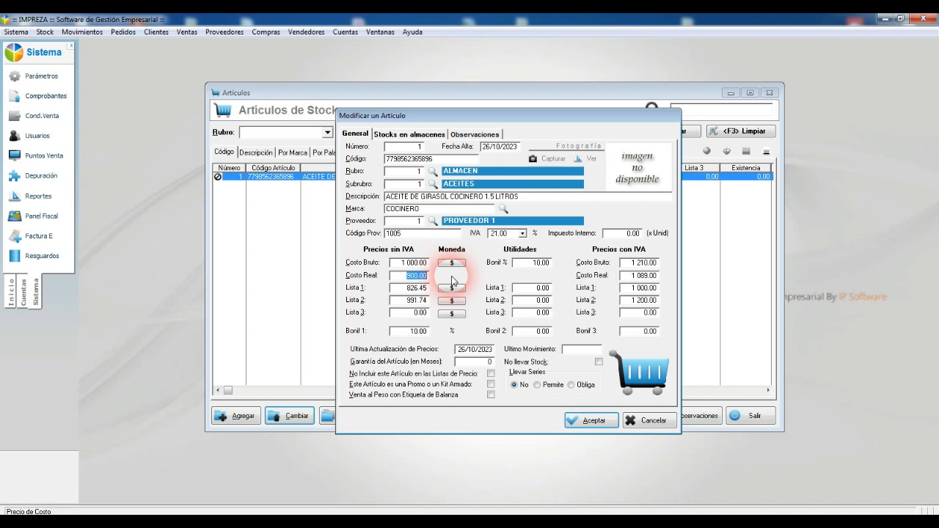
click(539, 289)
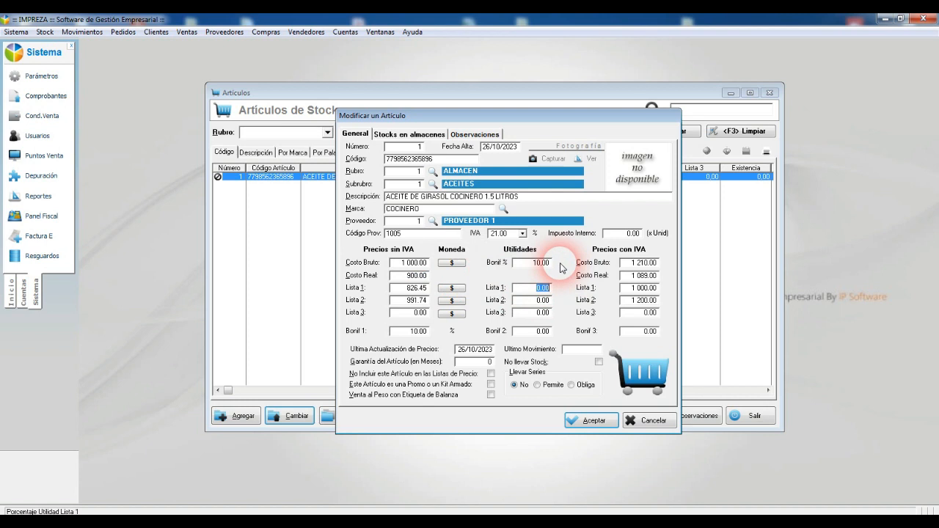
text(50)
key(Tab)
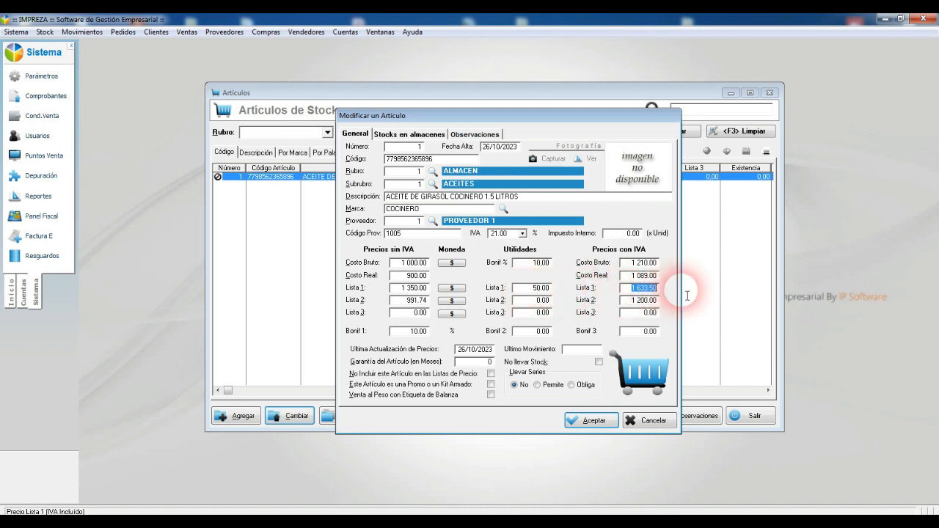
Set the article's Lista 2 profit percentage to 75 %, check its prices with and without IVA, and save the article
click(534, 300)
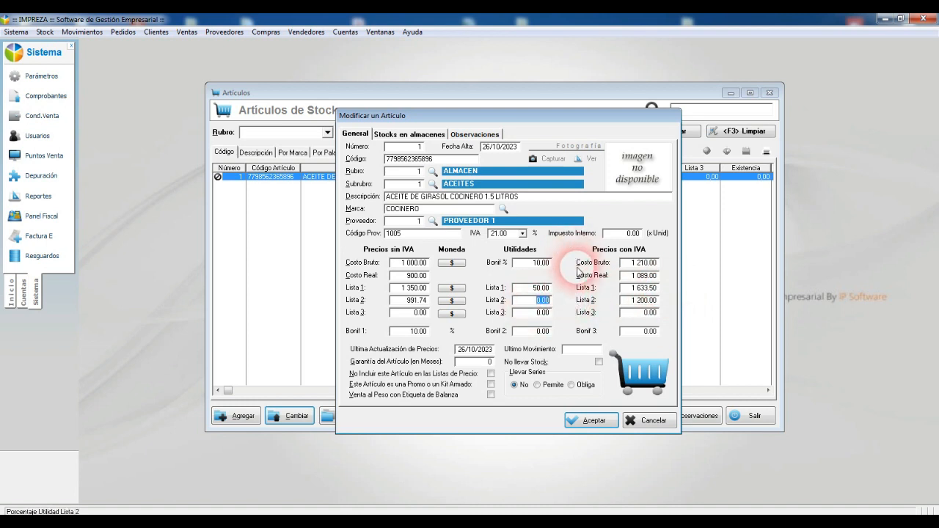
key(Tab)
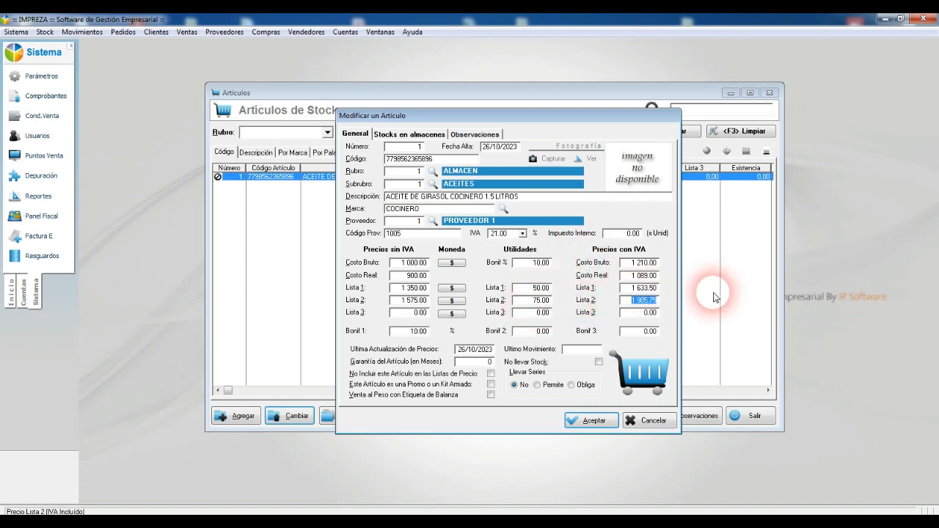
click(409, 275)
click(408, 301)
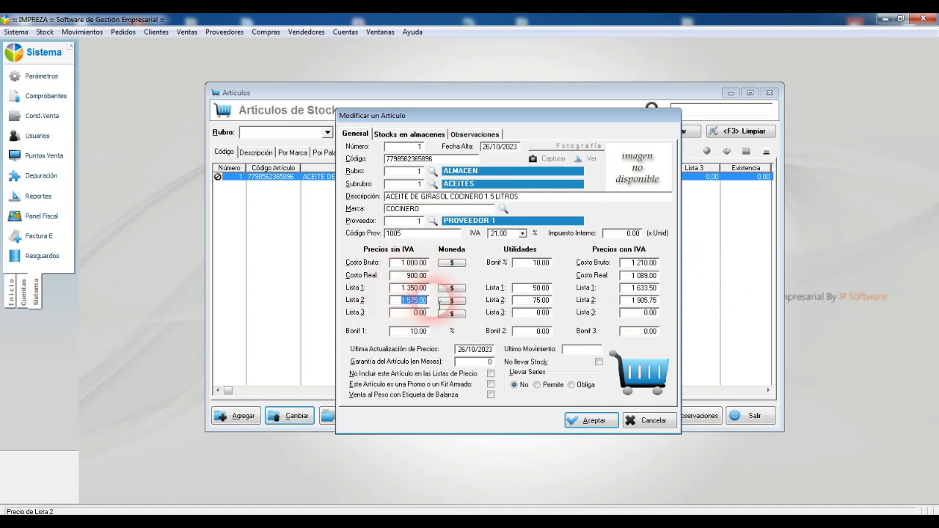
click(638, 301)
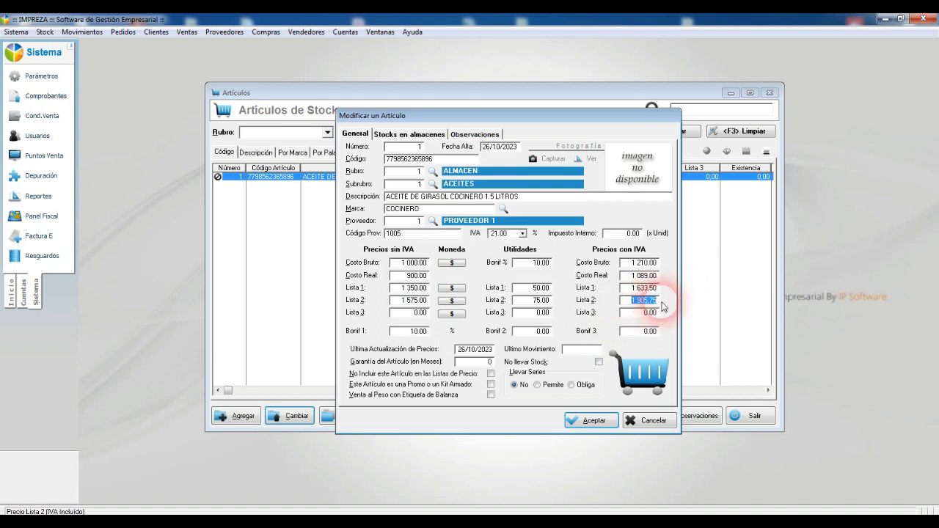
click(587, 421)
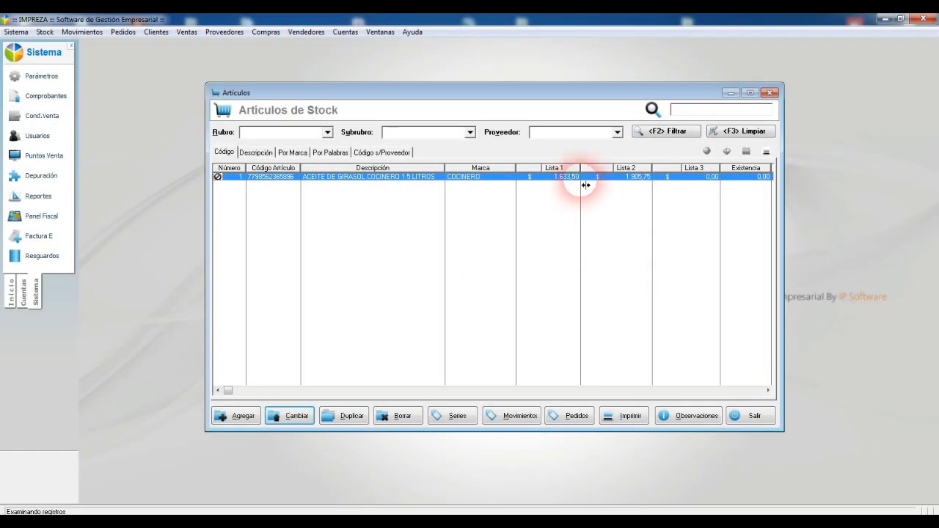
Reopen the sunflower oil article to examine the decimals of its Lista 2 price with IVA, and accept it
double_click(627, 182)
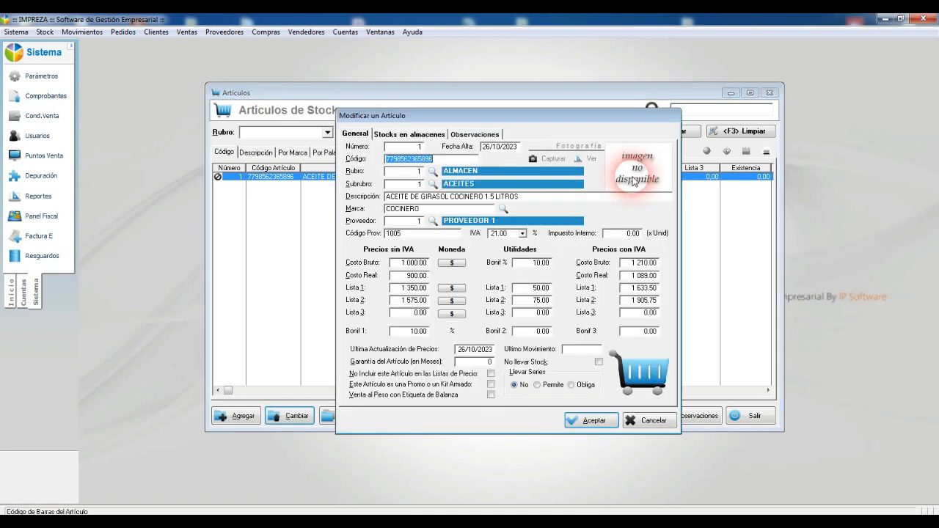
mouse_move(651, 300)
mouse_down()
mouse_move(675, 304)
mouse_move(679, 294)
mouse_move(665, 306)
mouse_up()
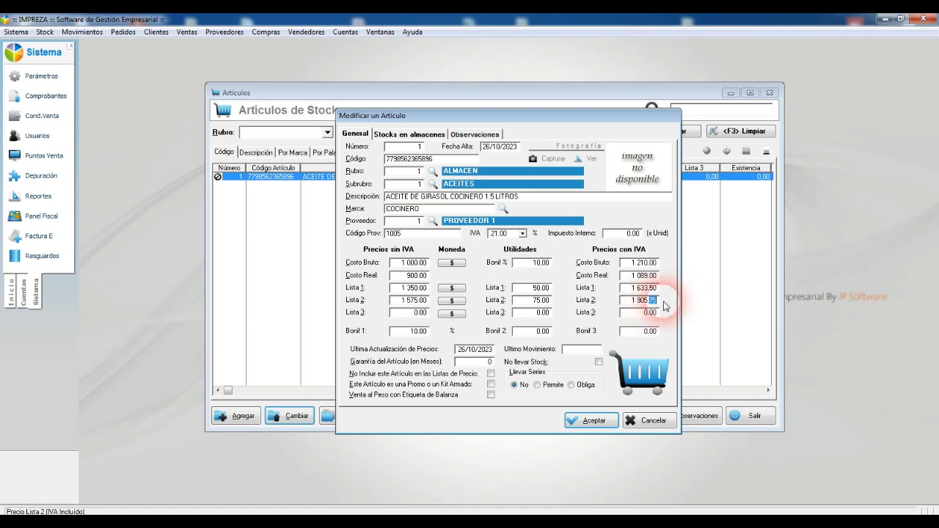
click(593, 420)
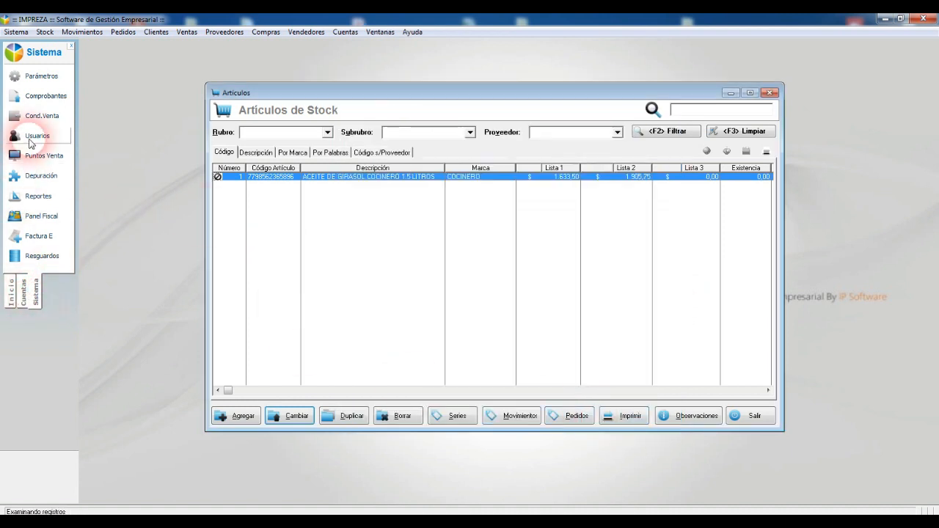
Set the decimals for amounts (En los Importes) to Cuatro in the system parameters and accept
click(33, 76)
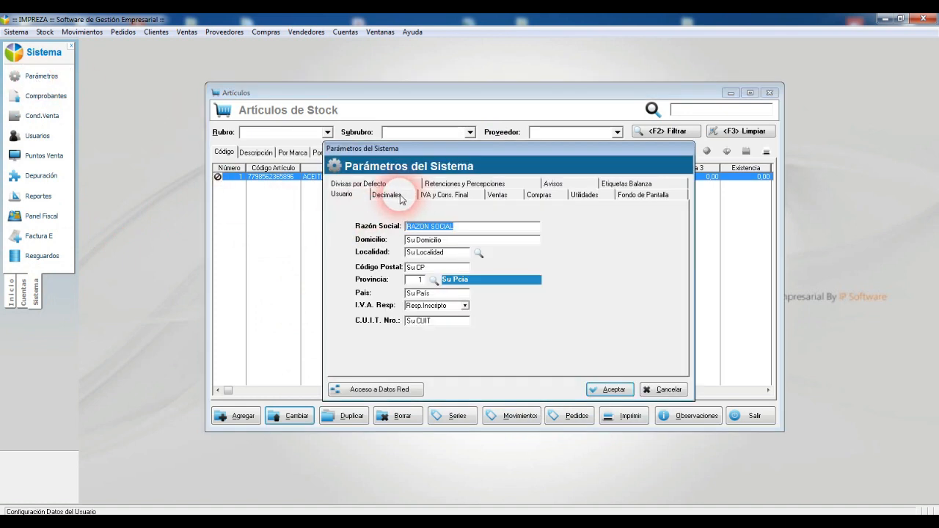
click(398, 197)
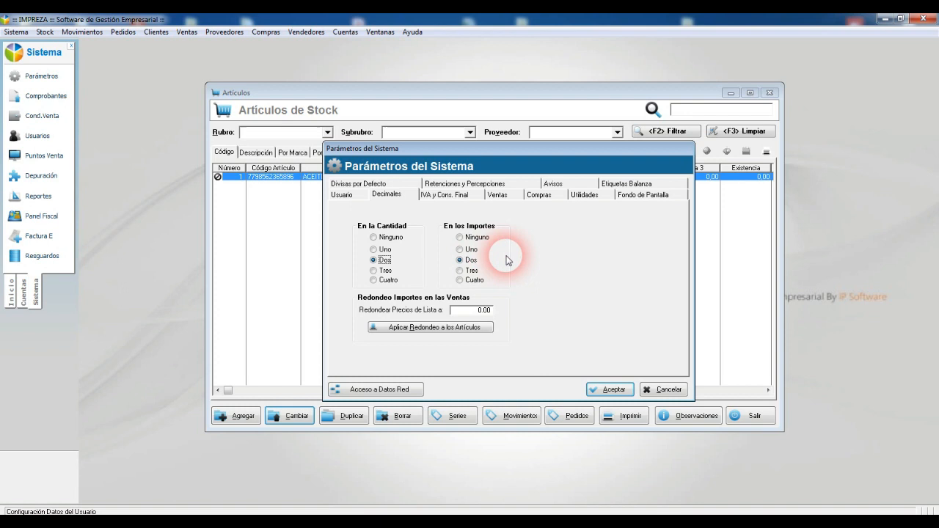
click(467, 281)
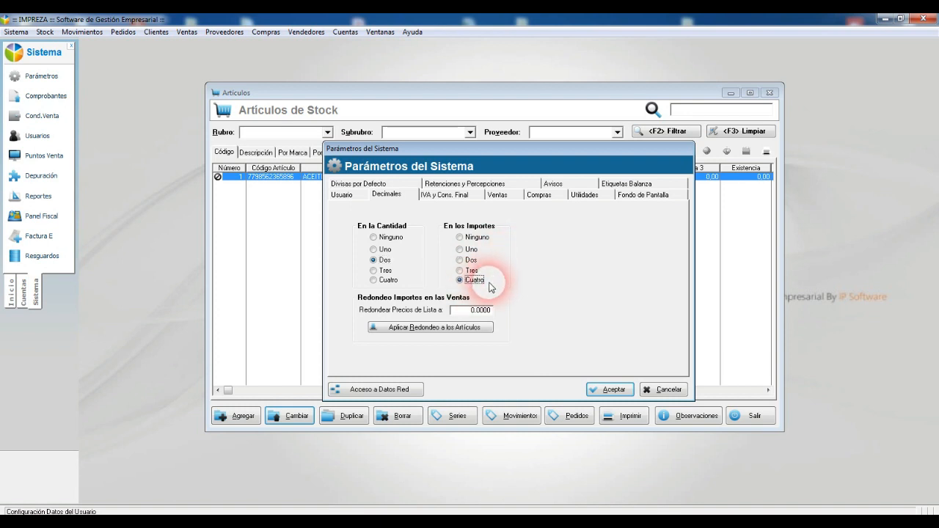
click(612, 390)
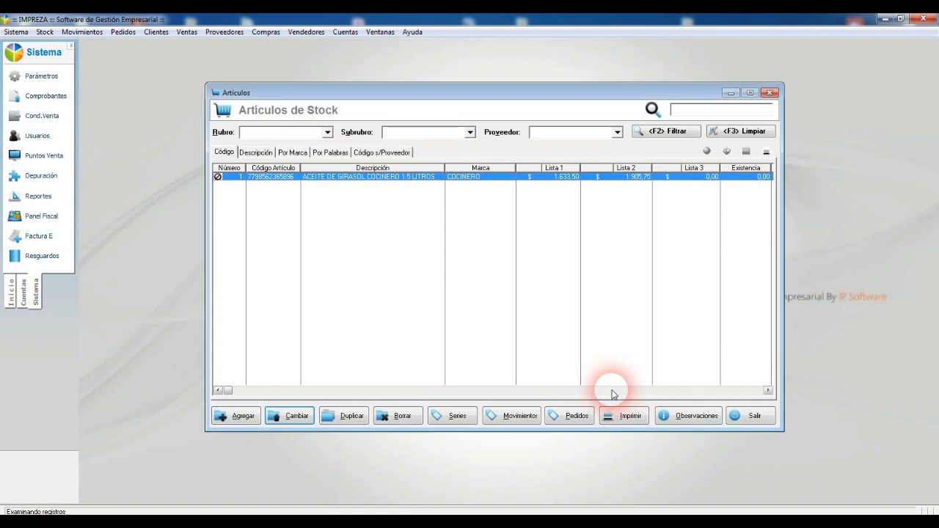
Reload the stock articles list and open the article to examine the decimals of its Lista 1 and Lista 2 prices with IVA
click(751, 416)
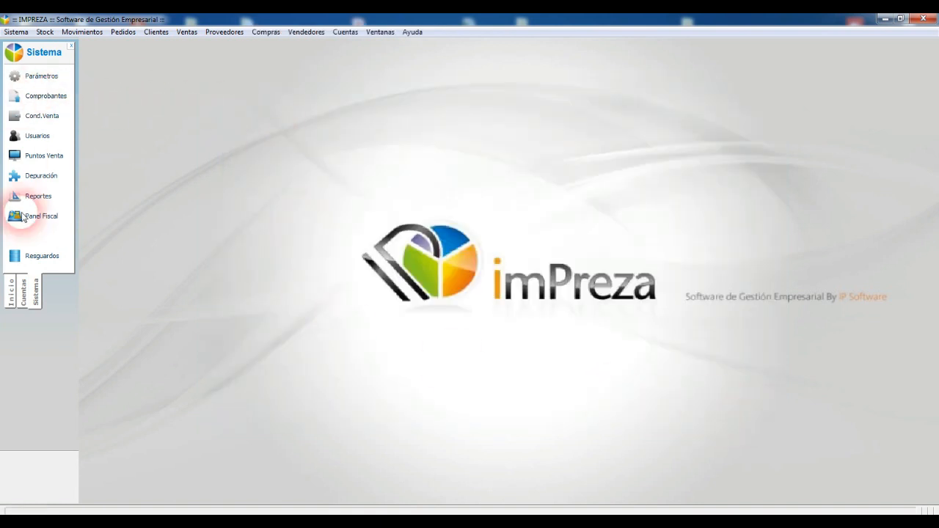
click(11, 291)
click(31, 76)
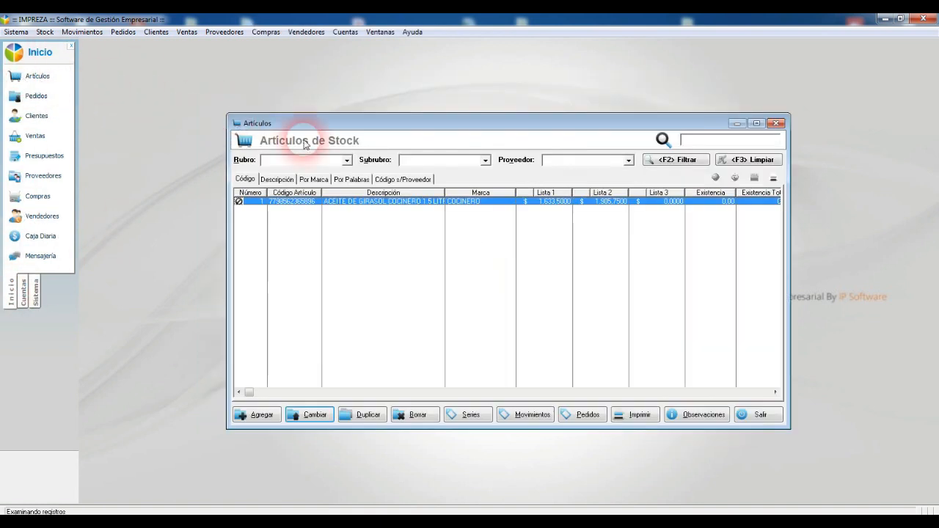
double_click(620, 202)
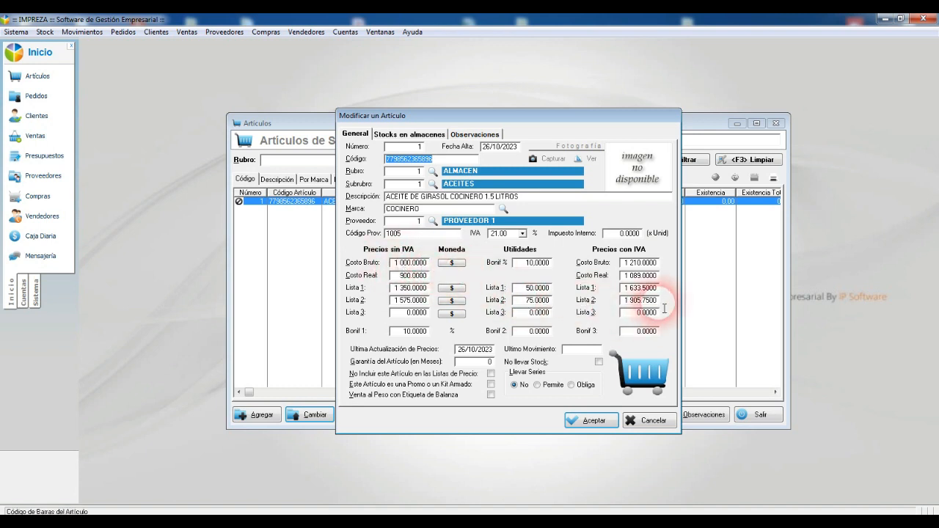
drag(644, 287, 689, 292)
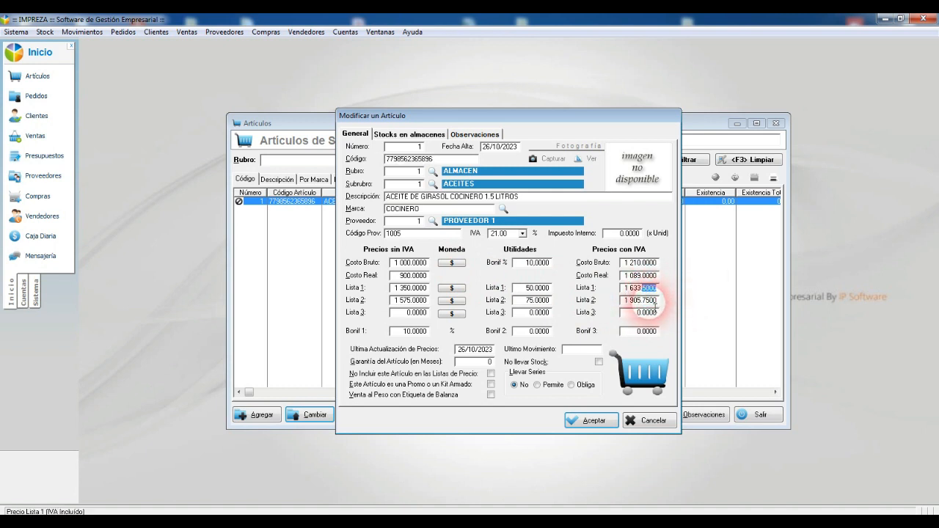
drag(648, 301, 668, 307)
Set the article's Costo Bruto without IVA to 965.25, check the decimals of its list prices, and save the article
drag(390, 262, 439, 266)
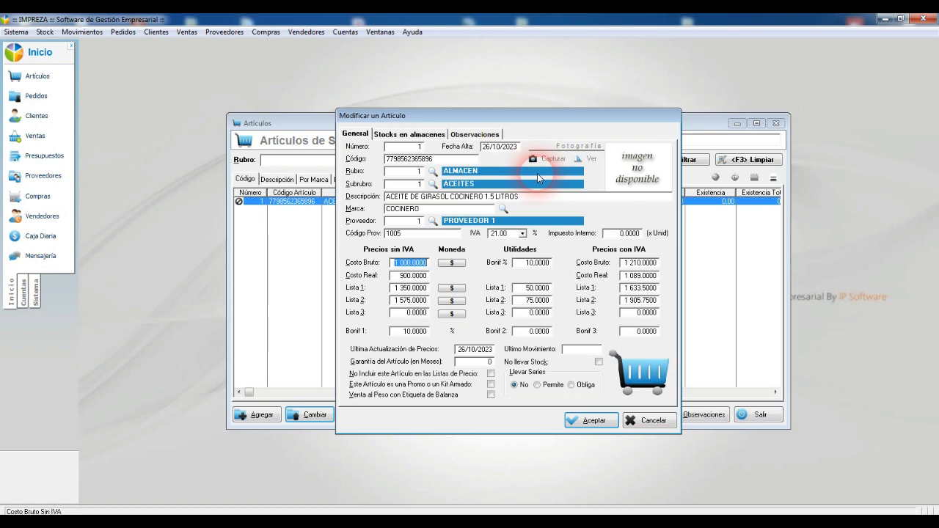
text(965.25)
key(Tab)
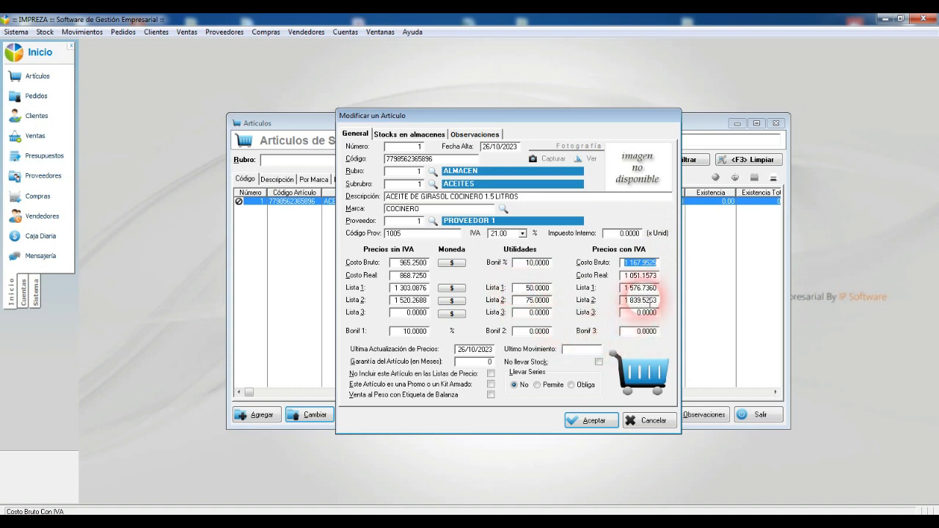
drag(648, 288, 658, 301)
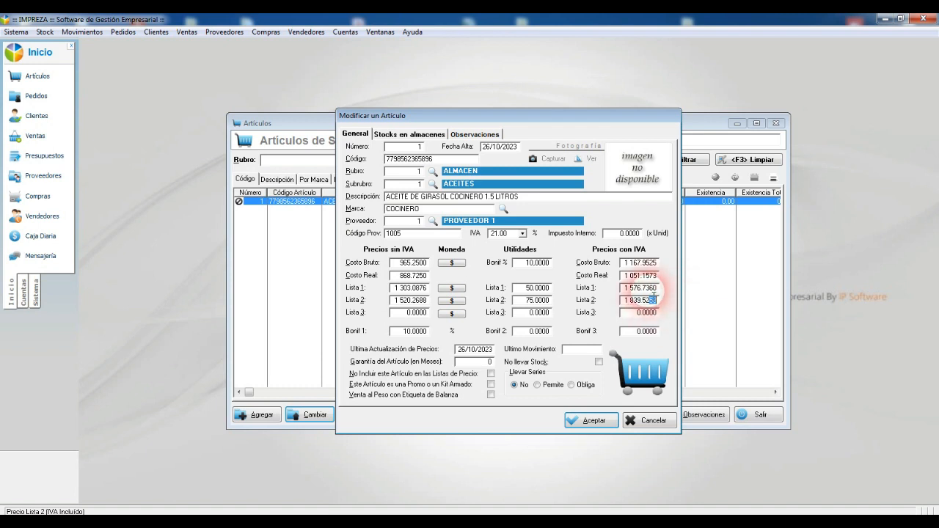
drag(655, 289, 685, 292)
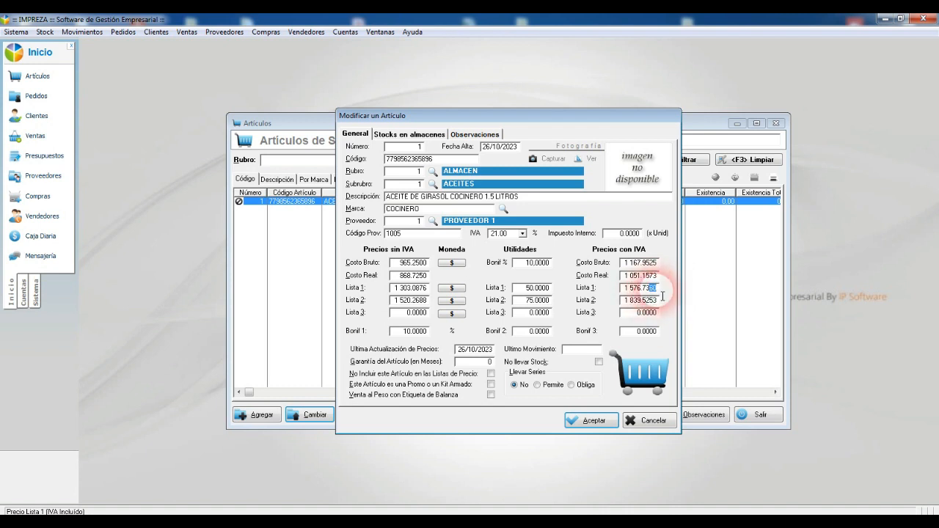
drag(649, 302, 666, 303)
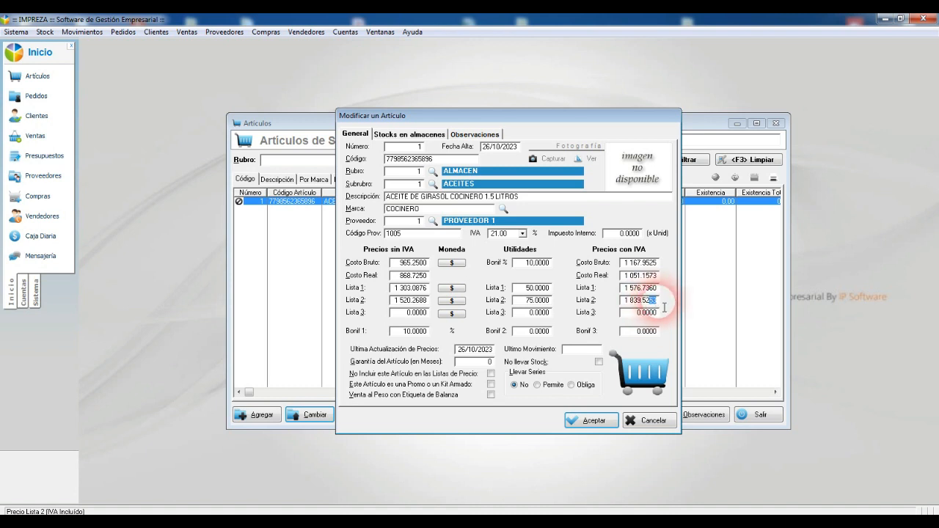
click(590, 420)
Set the decimals for amounts (En los Importes) to Dos in the system parameters and accept
click(35, 289)
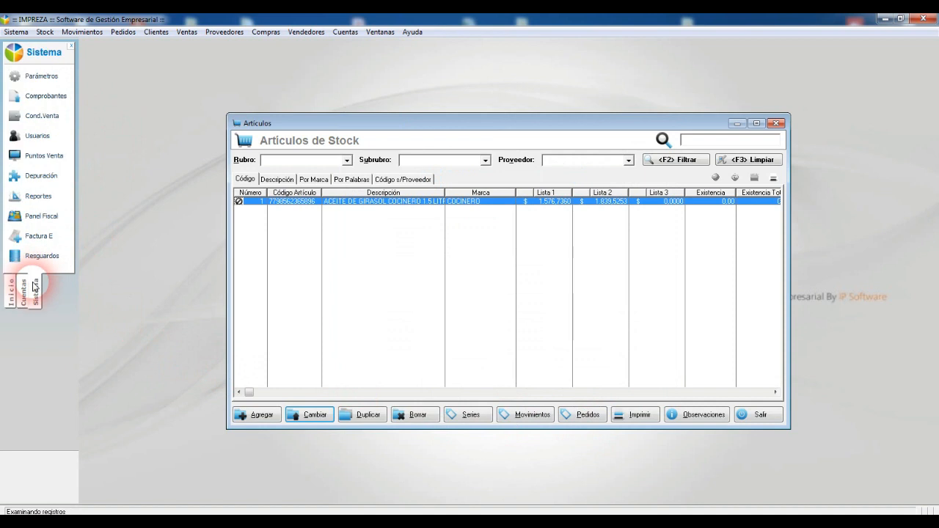
click(38, 75)
click(386, 194)
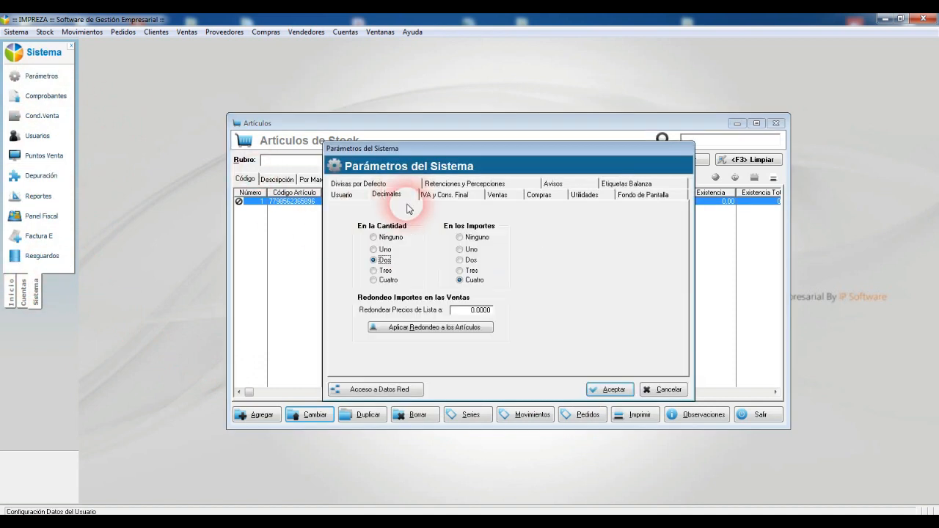
click(461, 260)
click(604, 389)
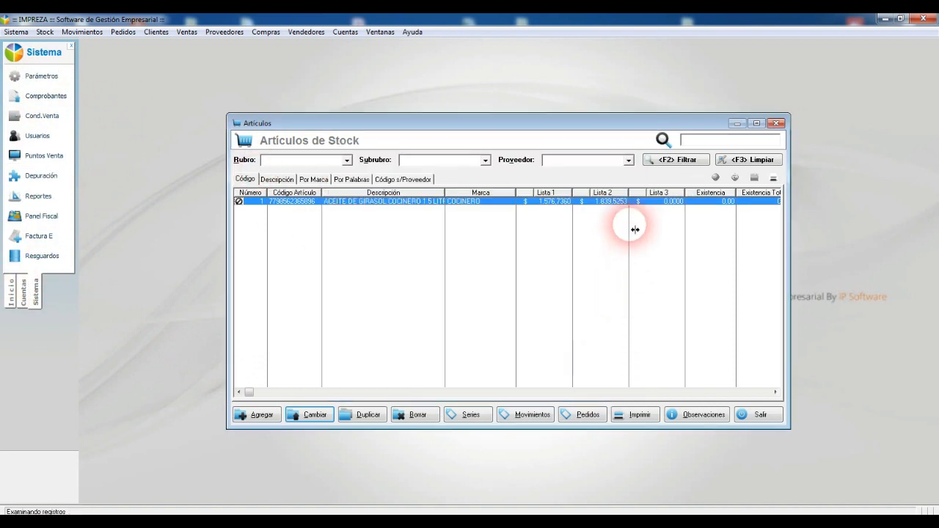
Reload the stock articles list, open the sunflower oil article to examine its Lista 1 and Lista 2 prices with IVA, and close both
key(Escape)
click(11, 294)
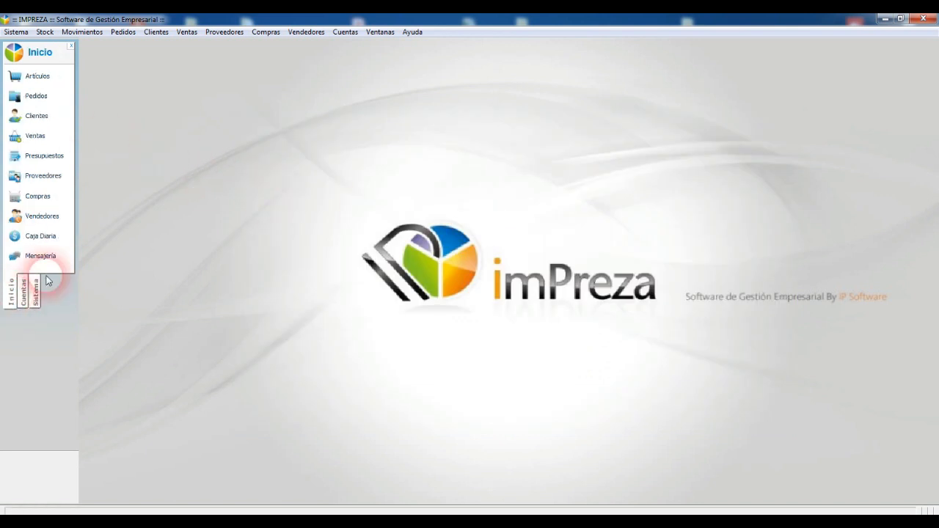
click(44, 75)
double_click(552, 203)
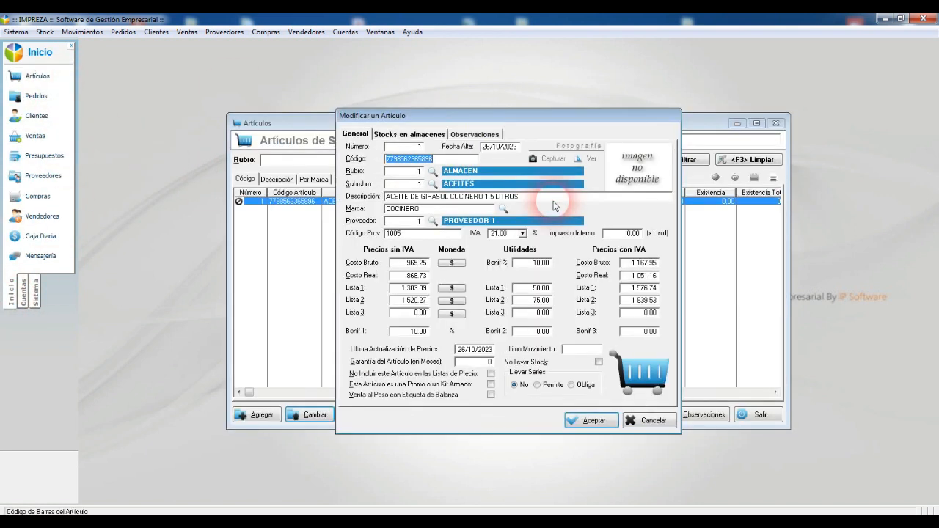
click(629, 289)
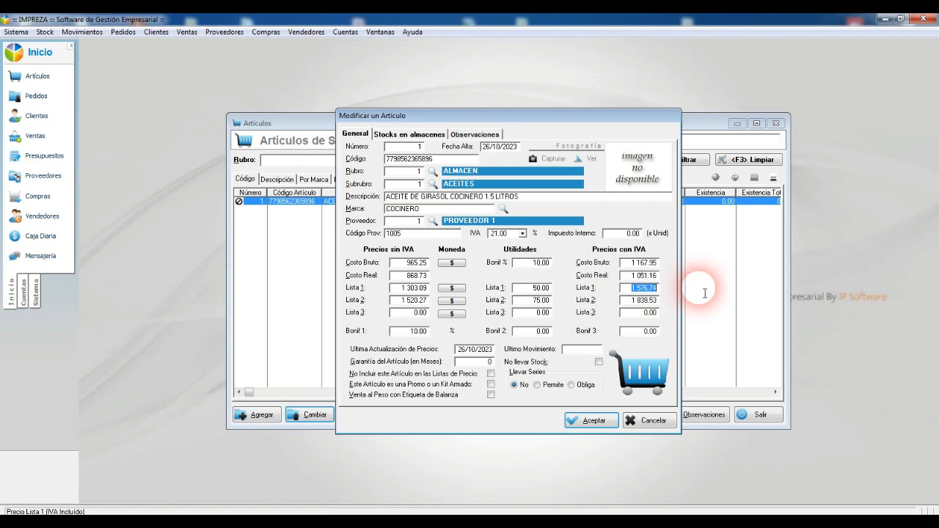
drag(653, 290, 669, 305)
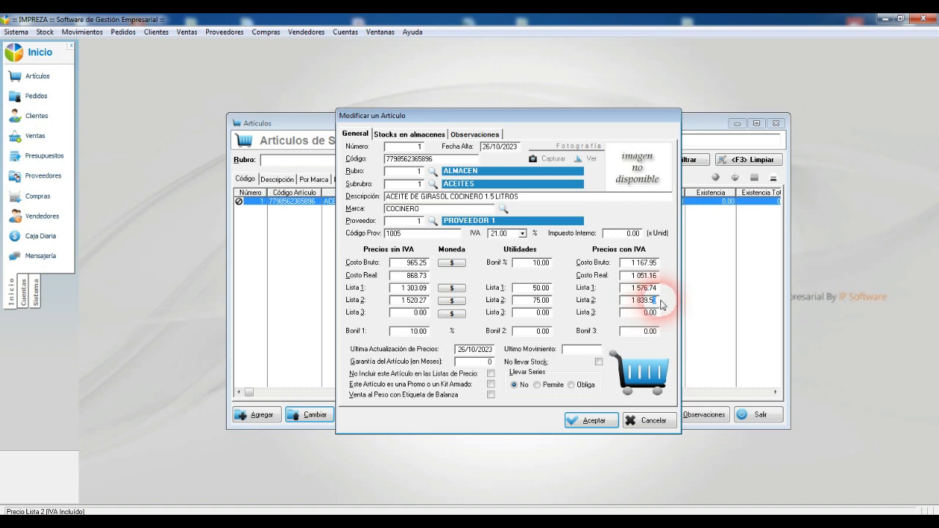
text(3)
click(663, 305)
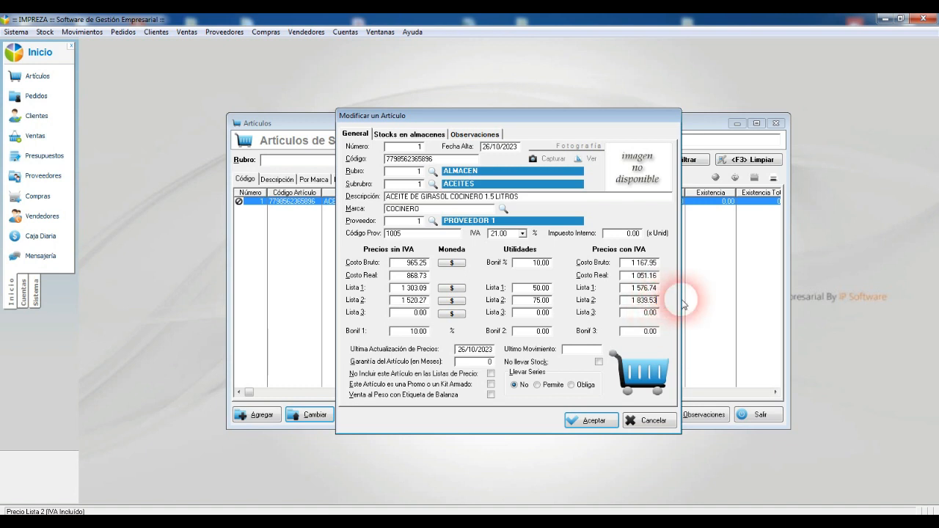
key(Escape)
key(Escape)
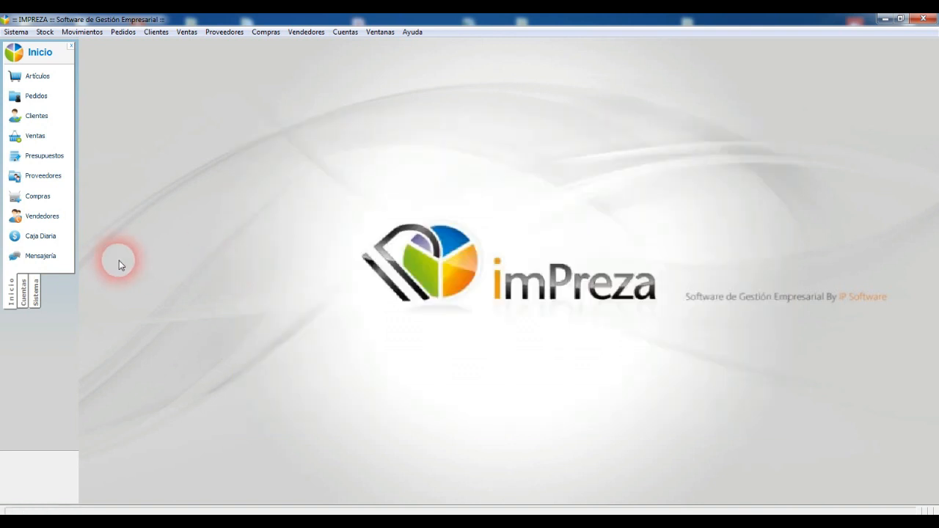
Set the rounding of list prices (Redondear Precios de Lista a) to 0.01, apply it to all articles, and accept the system parameters
click(34, 288)
click(44, 76)
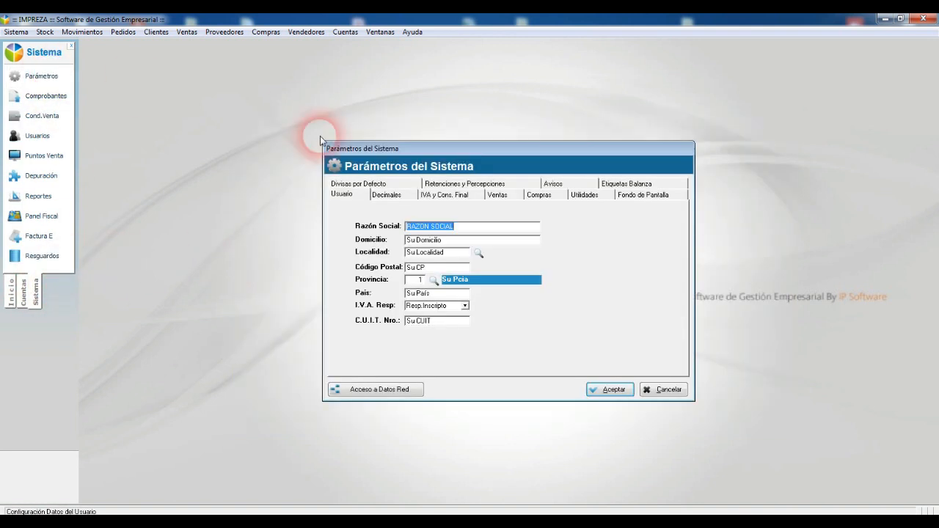
click(386, 195)
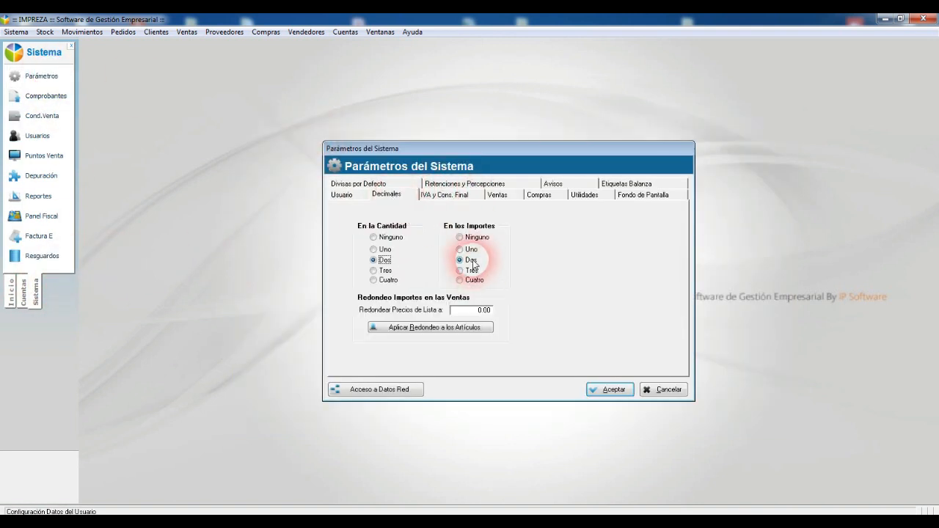
click(484, 310)
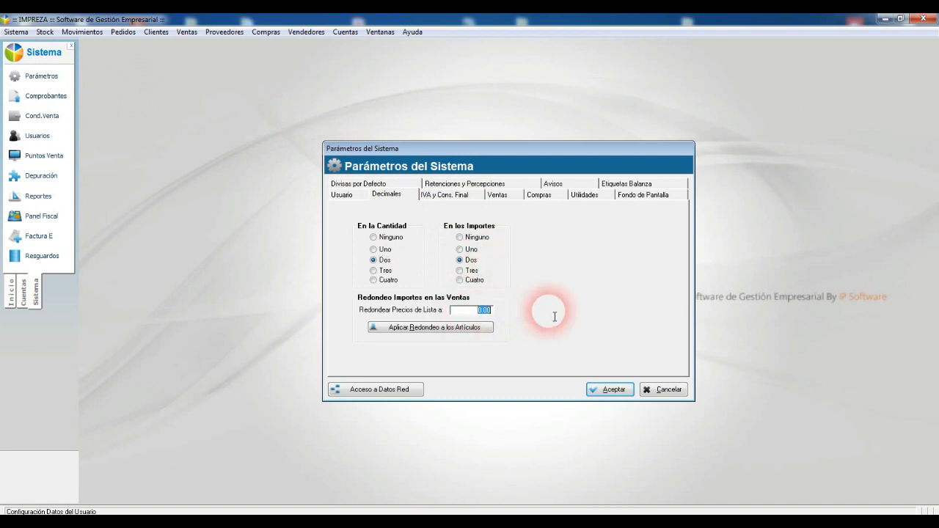
click(484, 309)
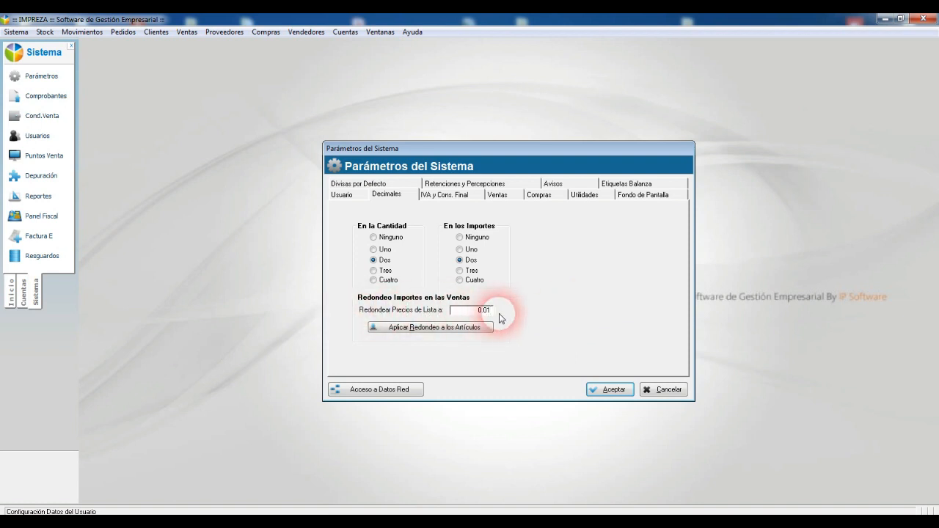
click(421, 328)
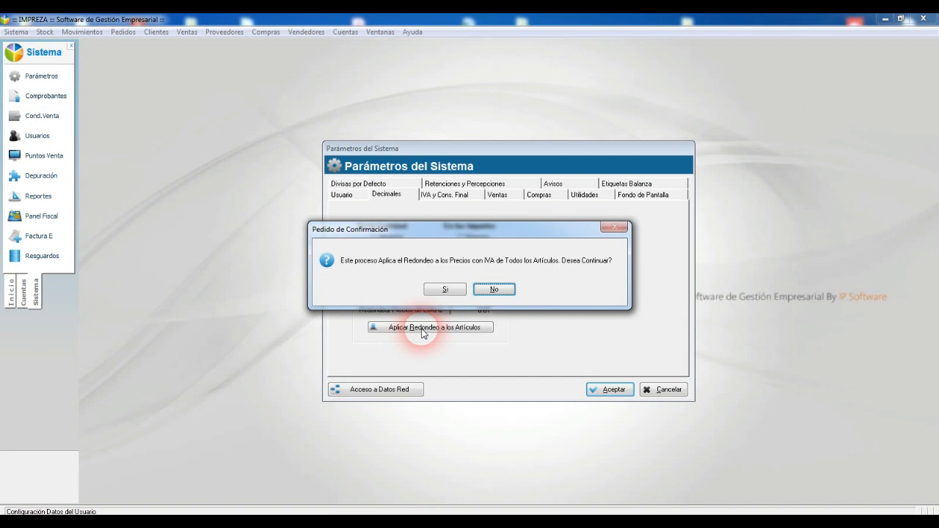
click(445, 291)
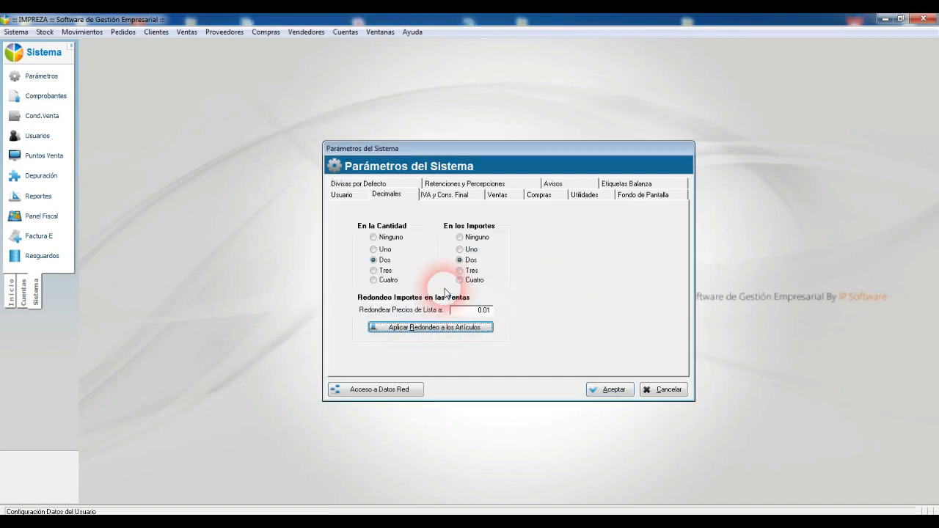
click(609, 389)
Switch the decimals for amounts (En los Importes) back to Cuatro in the system parameters and accept
click(41, 76)
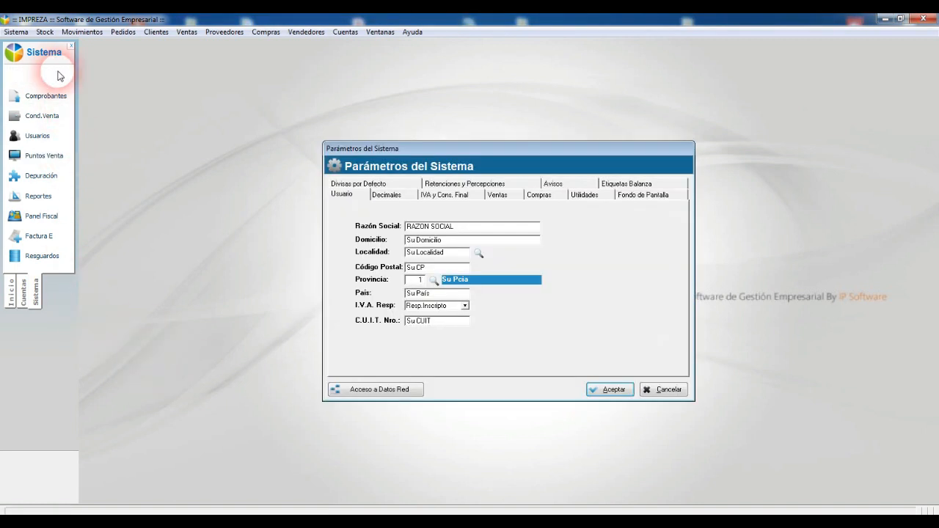
click(385, 194)
click(460, 279)
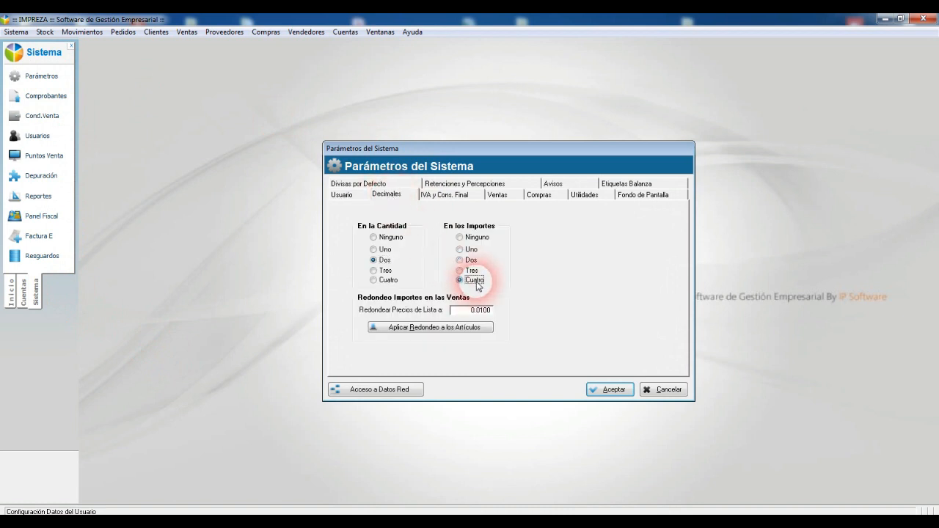
click(606, 390)
Open the sunflower oil article to examine the decimals of its Lista 1, Lista 2 and Costo Real prices with IVA, then cancel
click(11, 290)
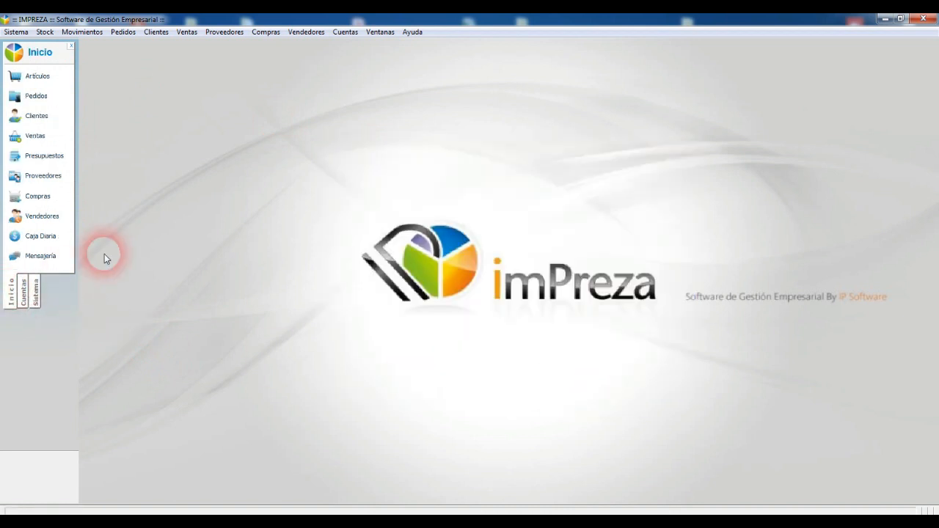
click(40, 77)
double_click(541, 202)
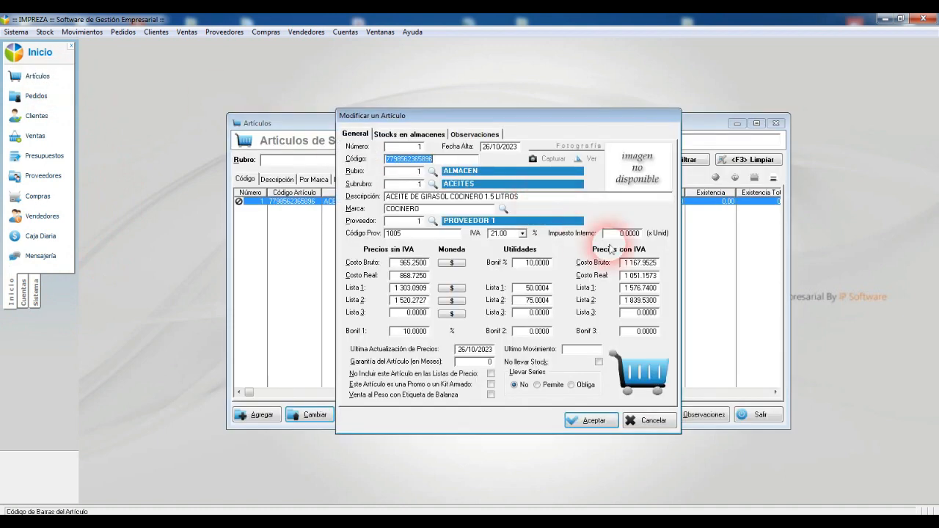
drag(647, 287, 676, 306)
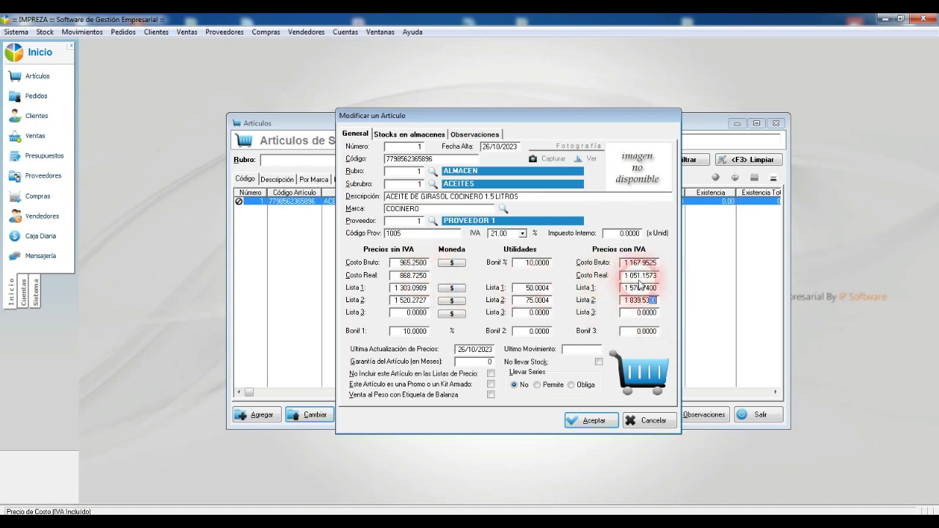
drag(642, 275, 660, 275)
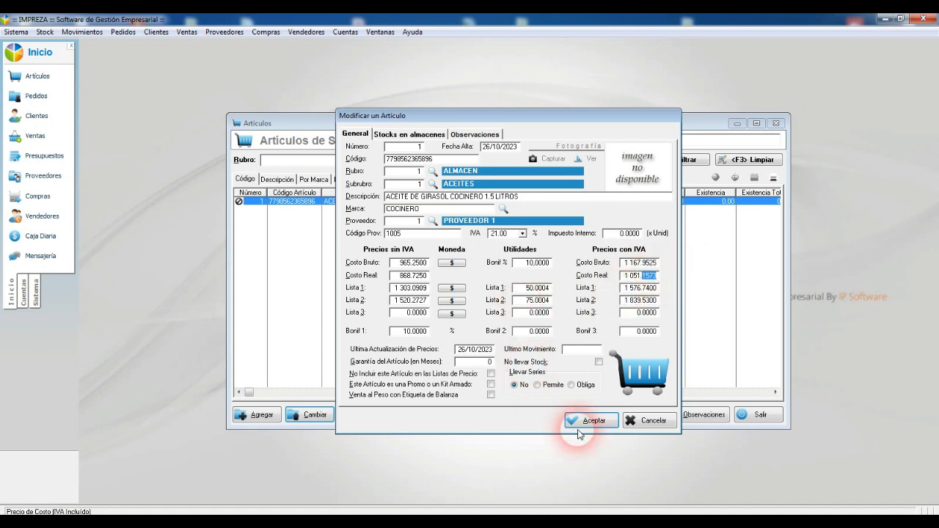
click(654, 421)
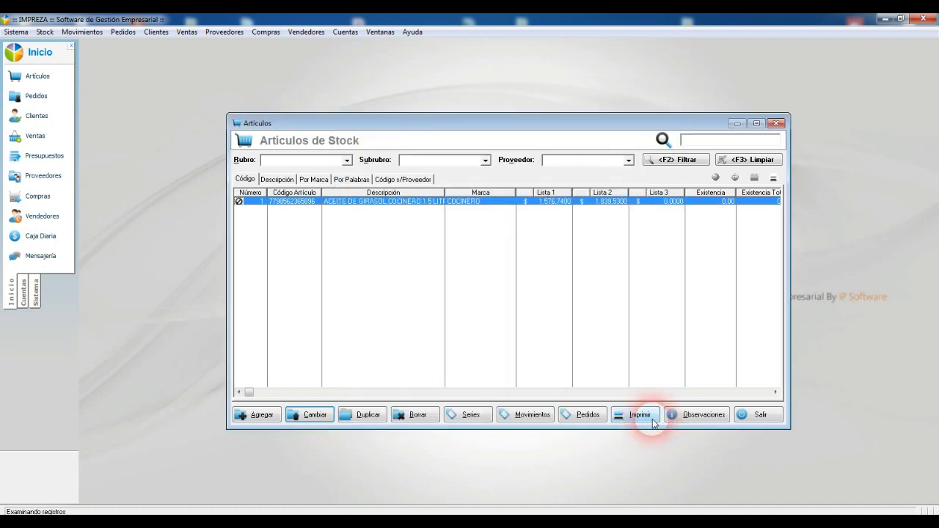
key(Escape)
Set the amount decimals to Dos and the list price rounding to 1.00, apply the rounding to all articles, and accept
click(35, 288)
click(34, 76)
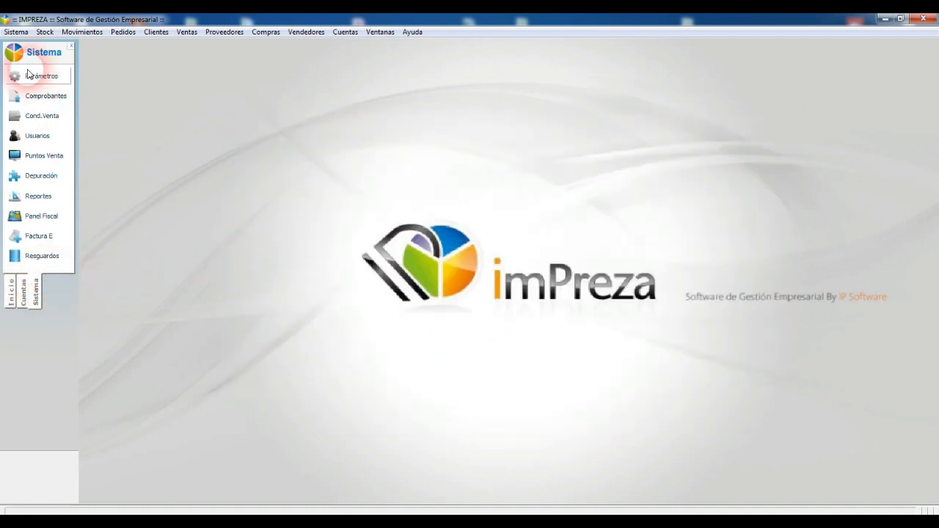
click(405, 196)
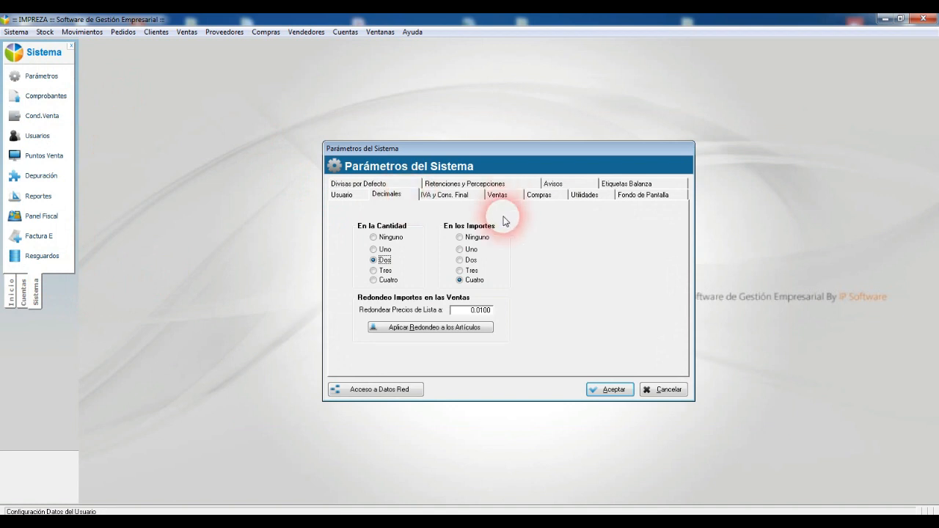
click(463, 260)
click(473, 311)
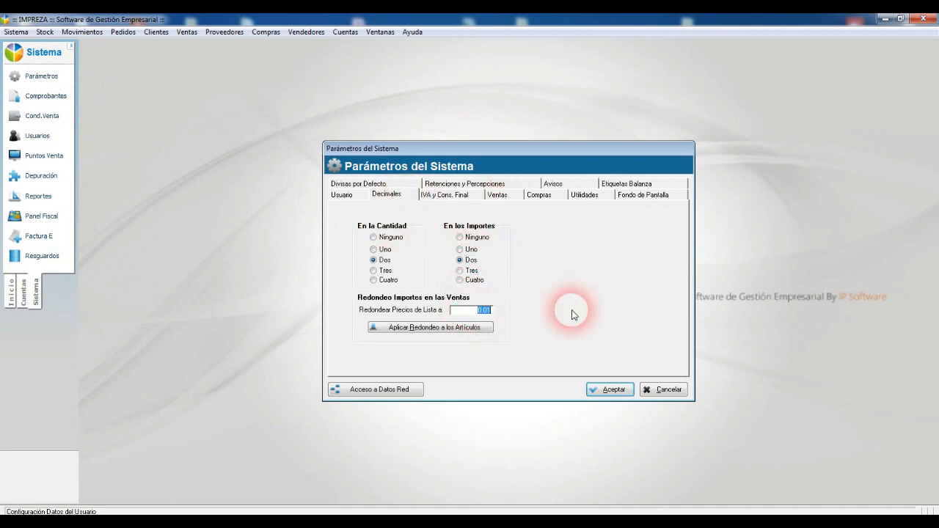
text(1)
key(Tab)
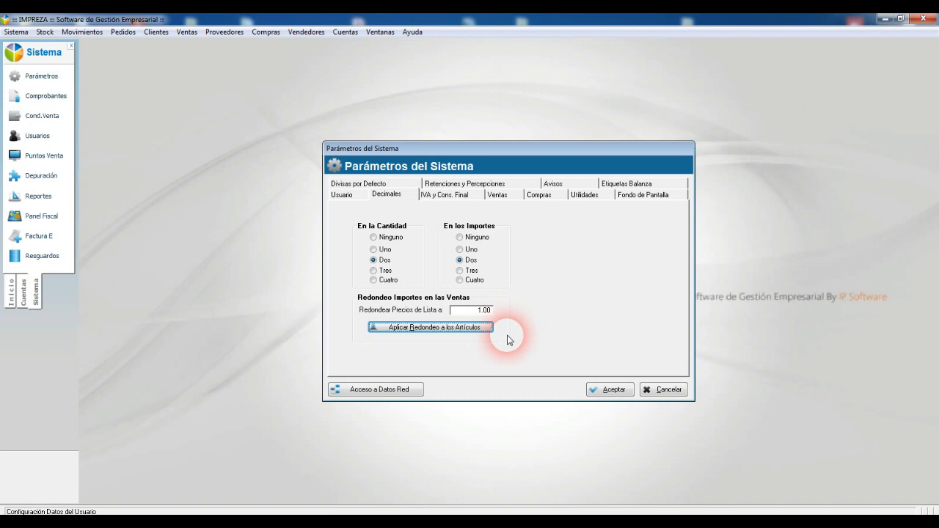
click(440, 327)
click(442, 290)
click(614, 389)
Reopen the sunflower oil article to examine its rounded list prices, accept it, and widen the Descripción column of the articles list
click(12, 287)
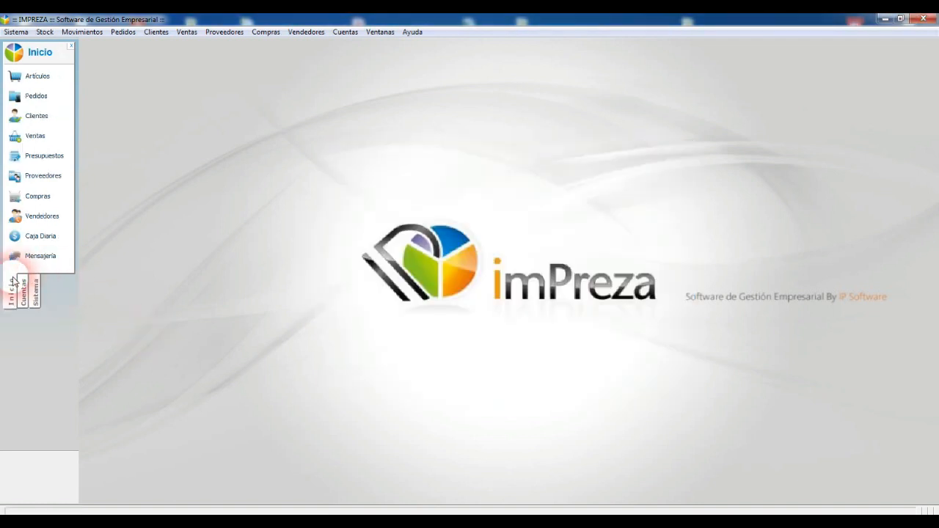
click(48, 77)
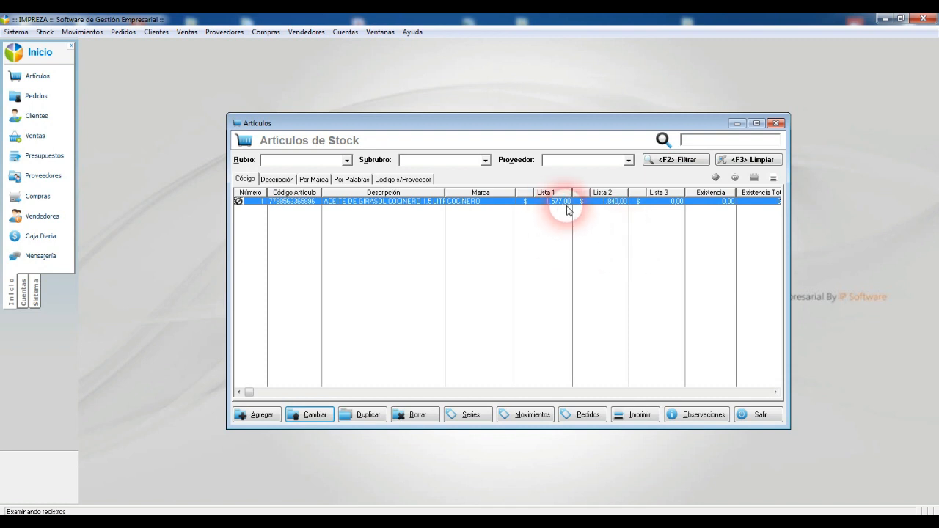
double_click(622, 204)
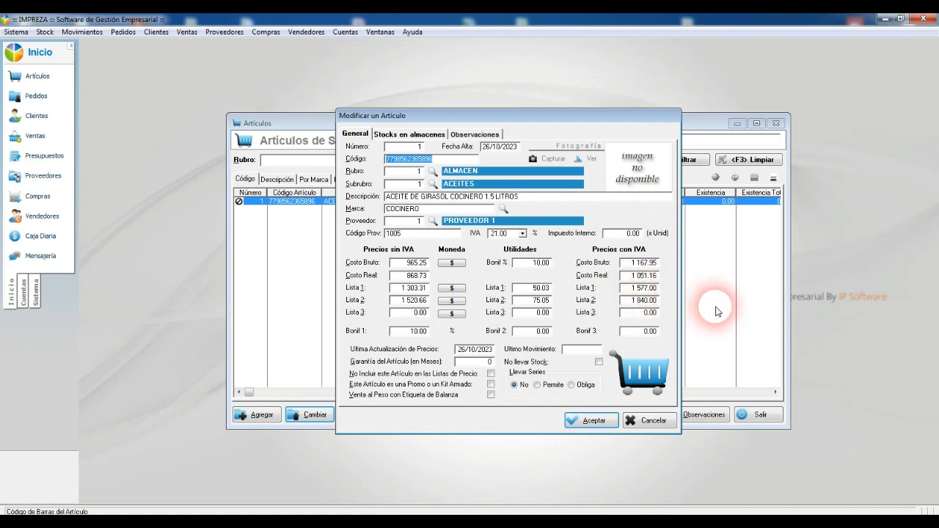
click(593, 422)
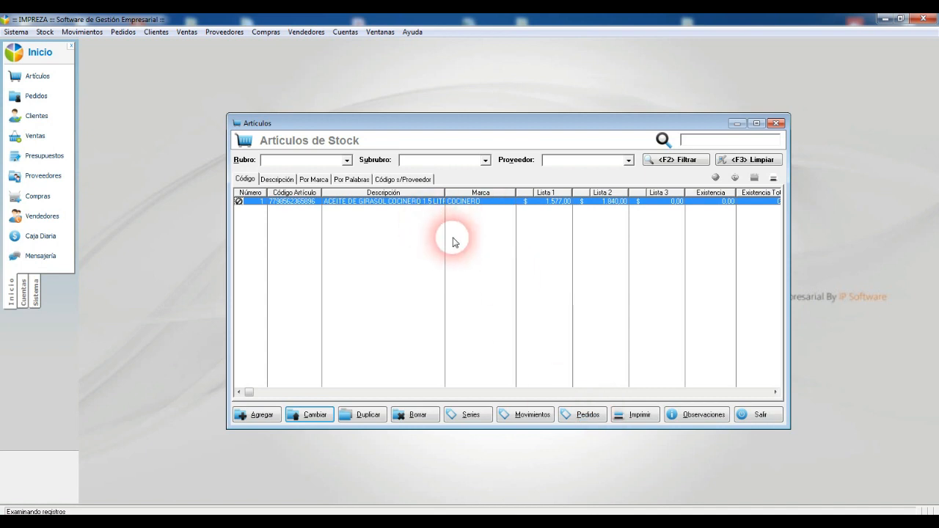
drag(445, 197, 476, 200)
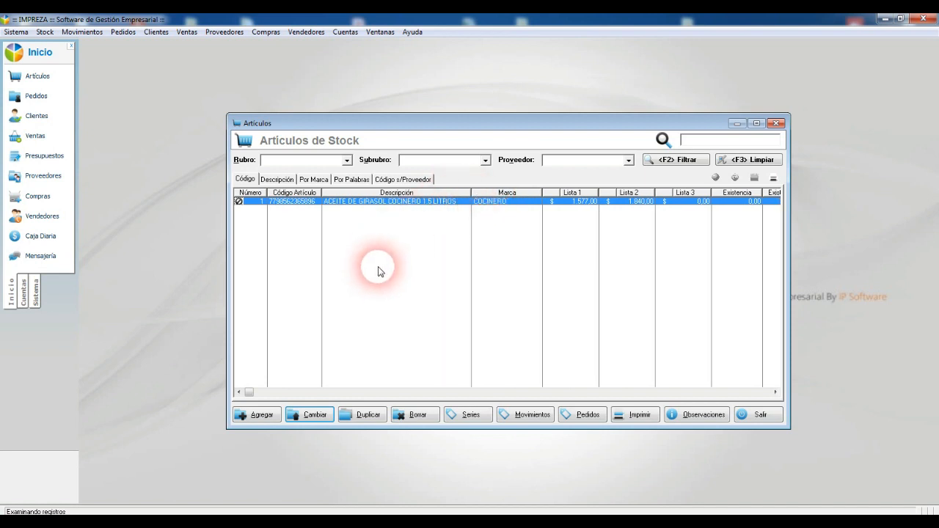
Start a new article to examine its default Utilidades for Lista 1 and Lista 2, and cancel it
click(261, 415)
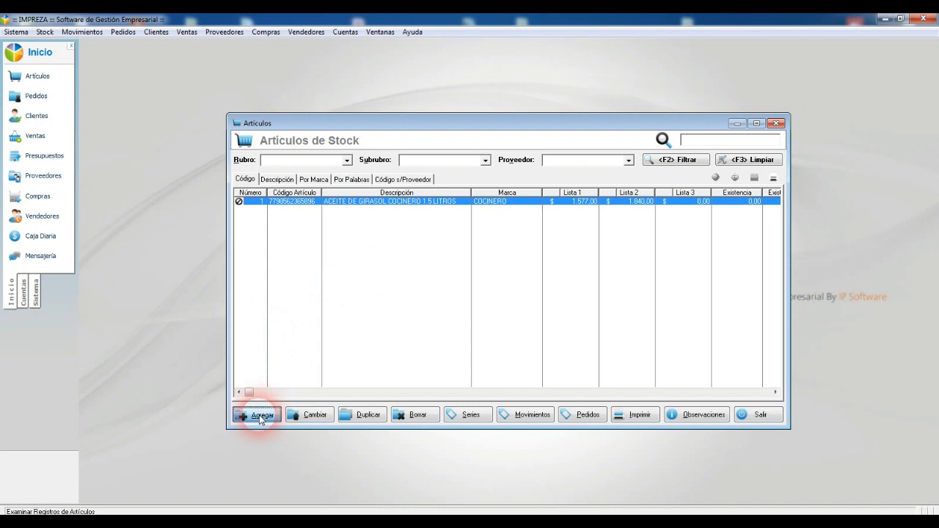
click(542, 288)
key(Tab)
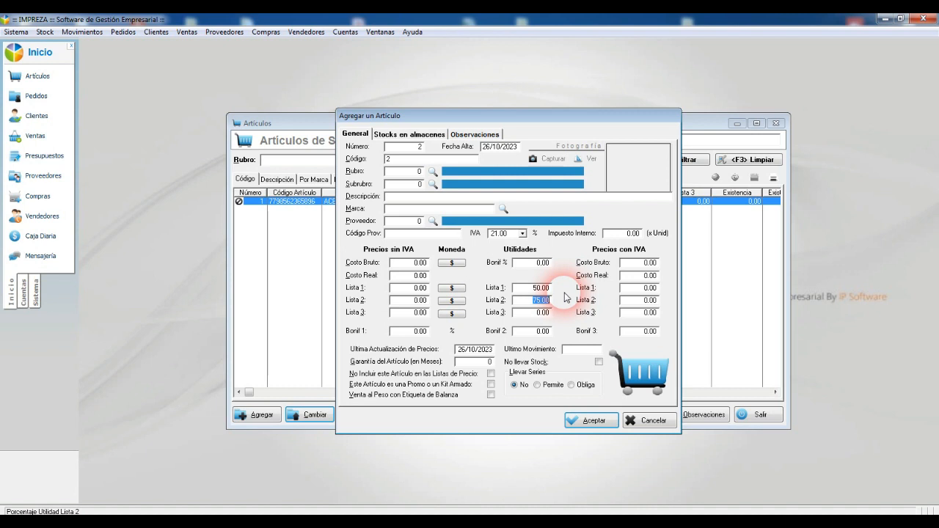
key(Escape)
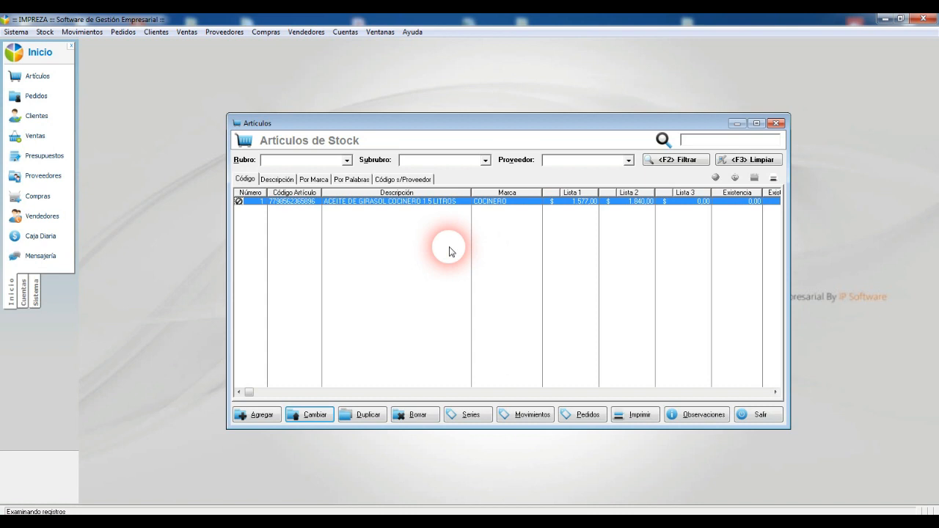
Filter the articles list by Rubro ALMACEN, Subrubro ACEITES and Proveedor PROVEEDOR 1
click(313, 159)
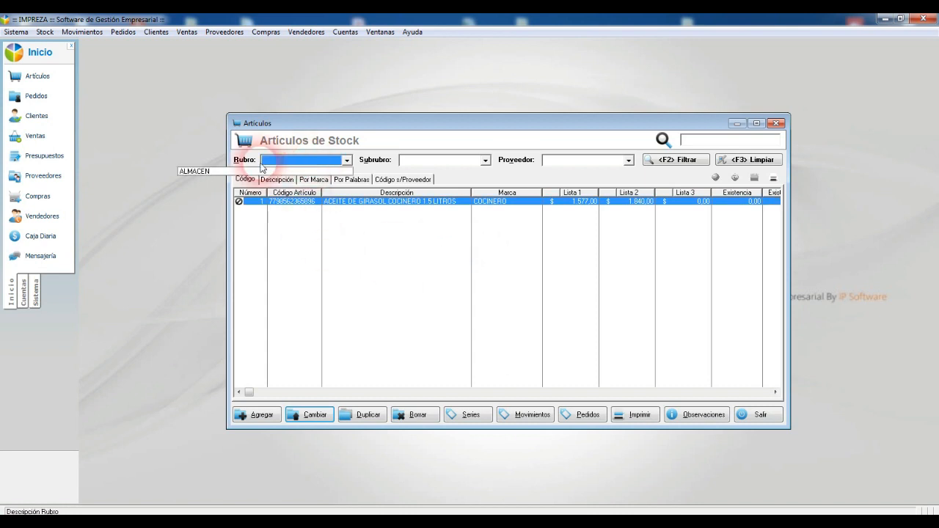
click(207, 172)
click(427, 161)
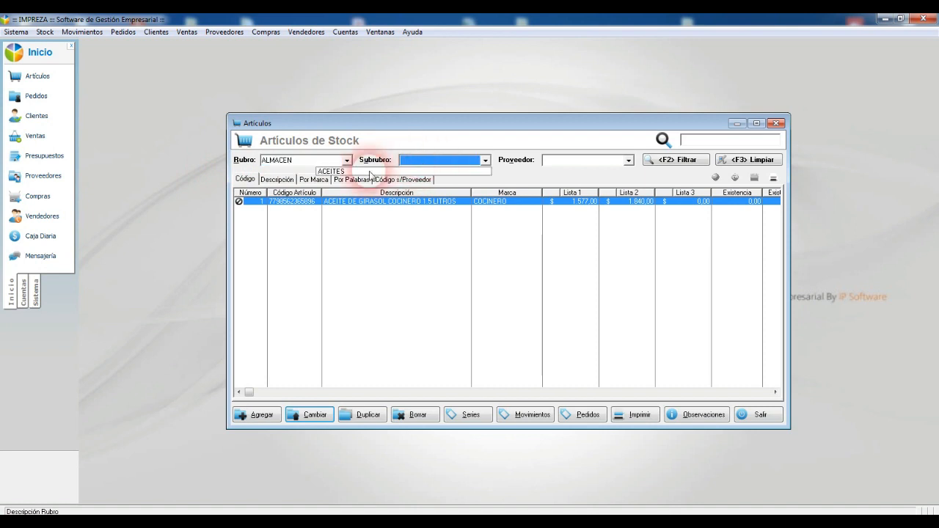
click(341, 172)
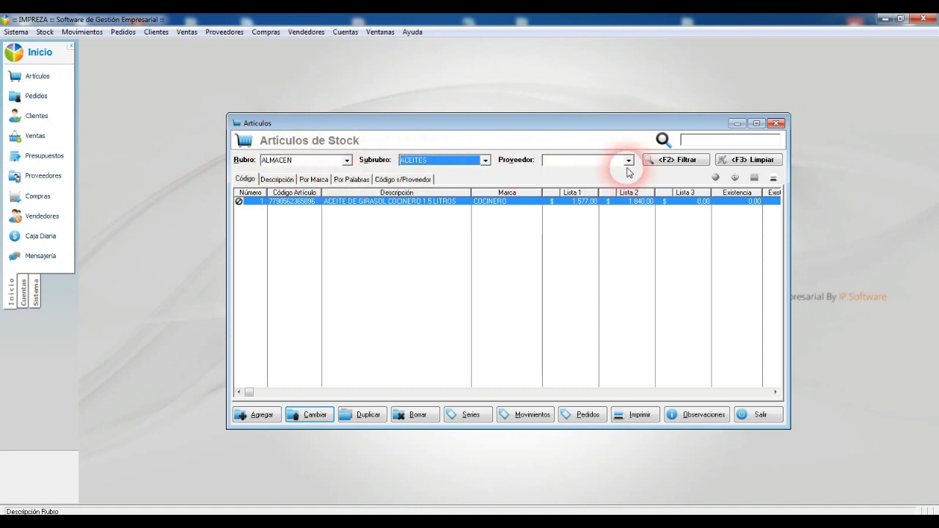
click(579, 161)
click(571, 172)
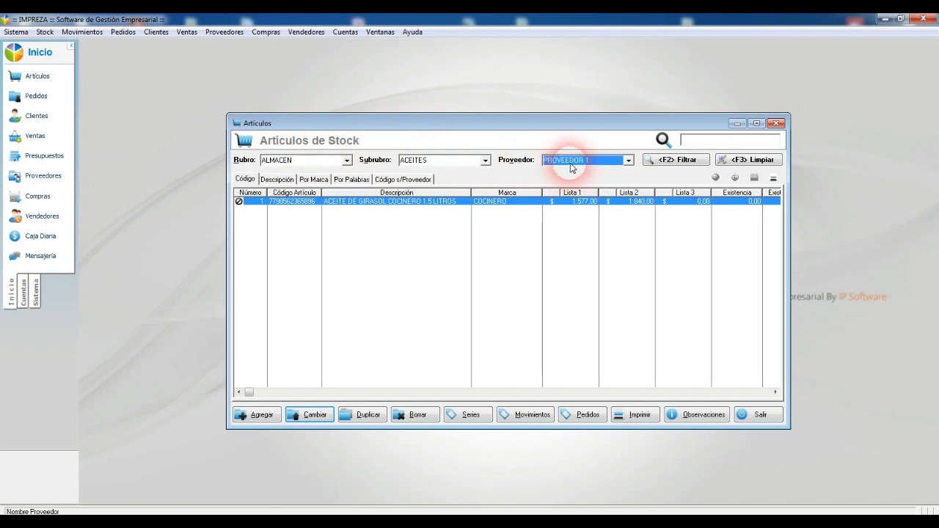
click(688, 161)
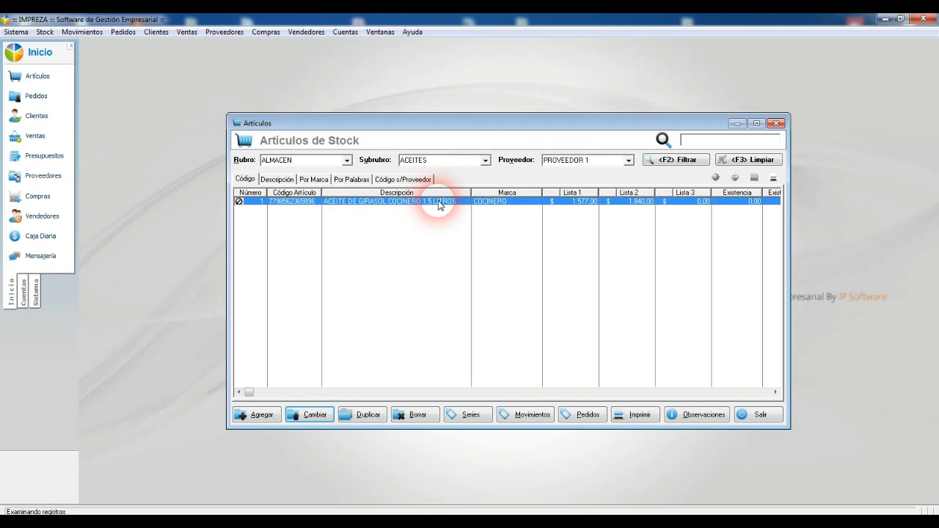
click(368, 415)
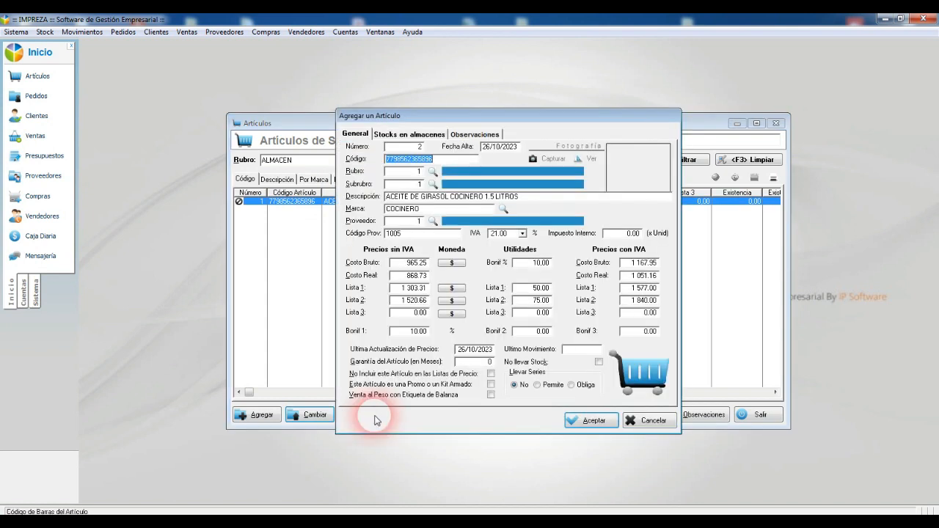
click(437, 164)
key(BackSpace)
key(BackSpace)
key(BackSpace)
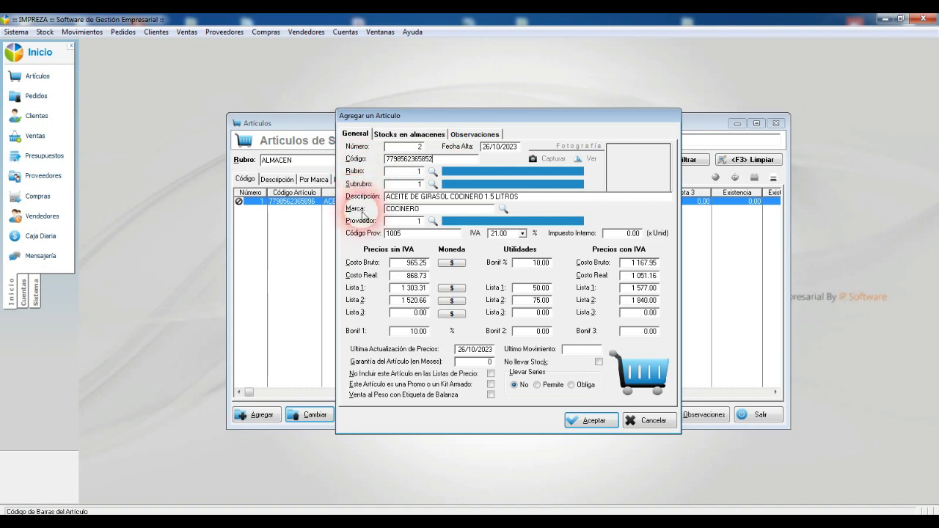
double_click(435, 196)
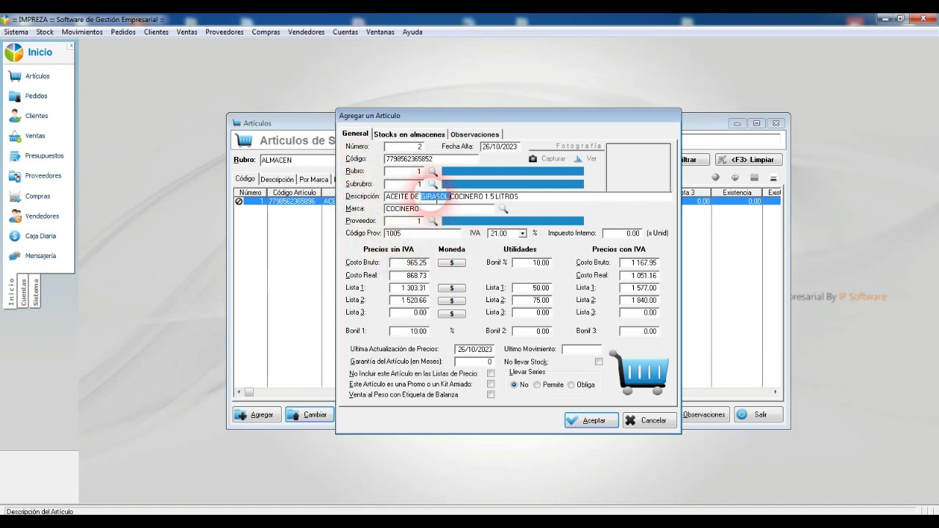
text(MAIZ)
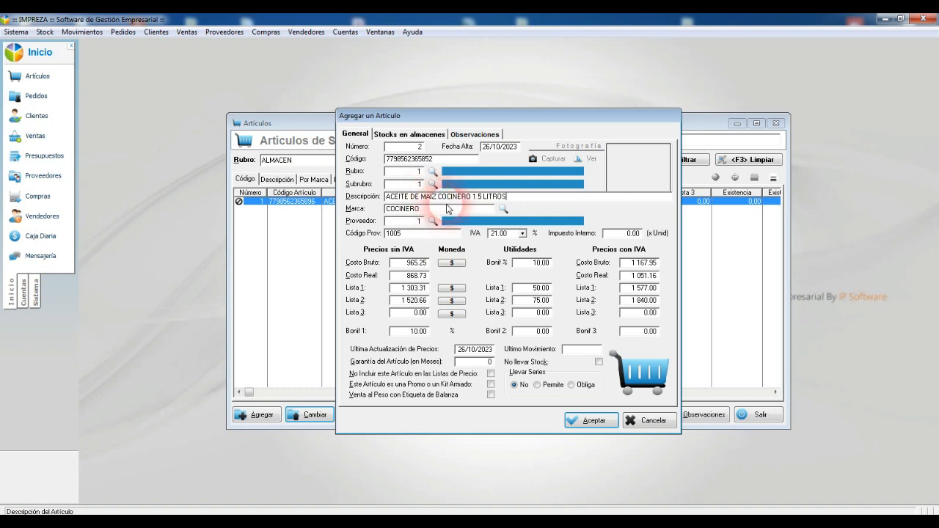
Set the duplicate's Costo Bruto sin IVA to 800 and Código Prov to 1006, and save it without stock
click(405, 268)
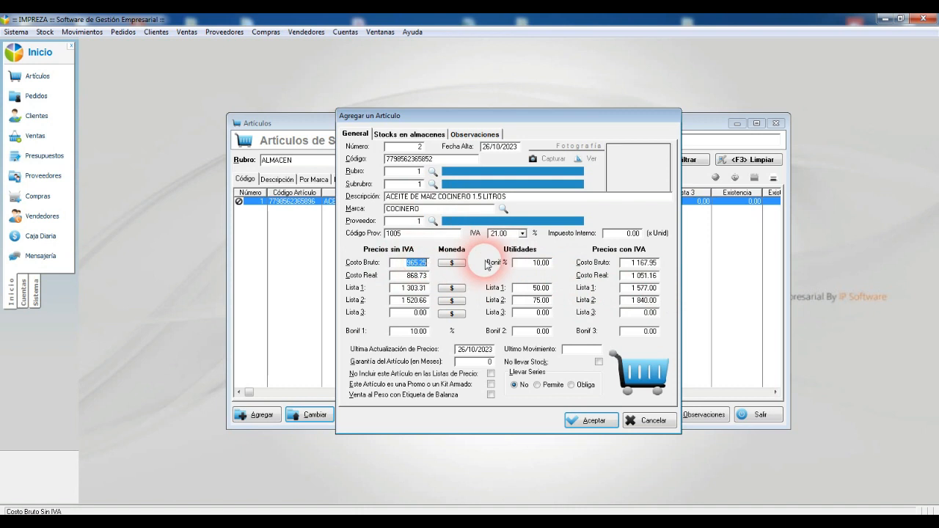
text(800)
key(Return)
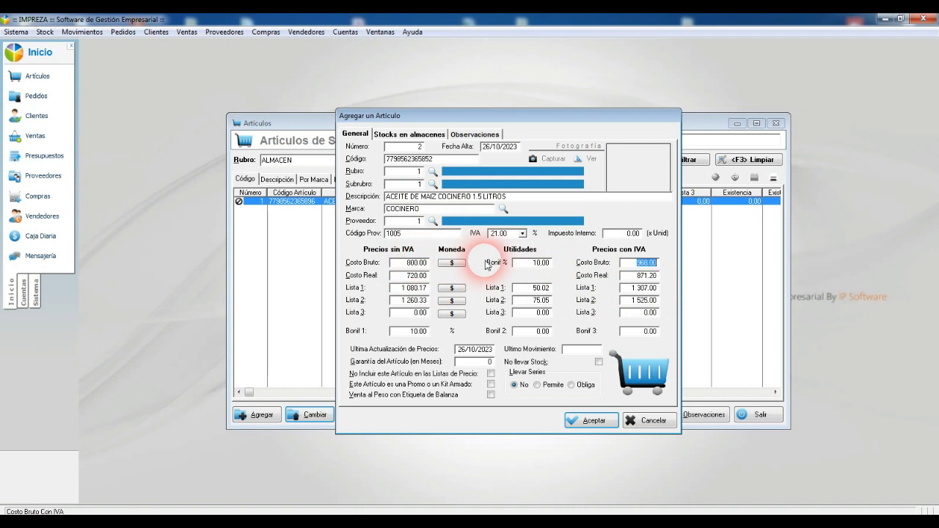
click(412, 233)
click(418, 235)
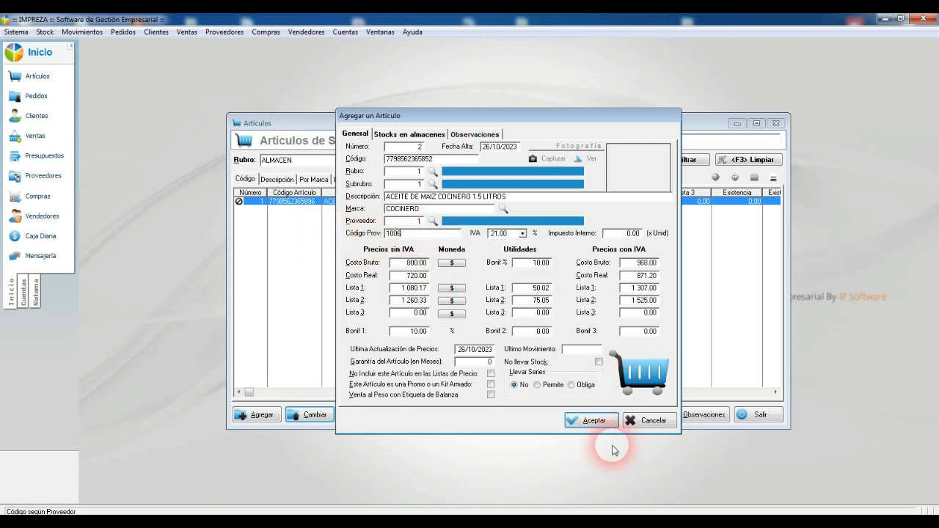
click(593, 422)
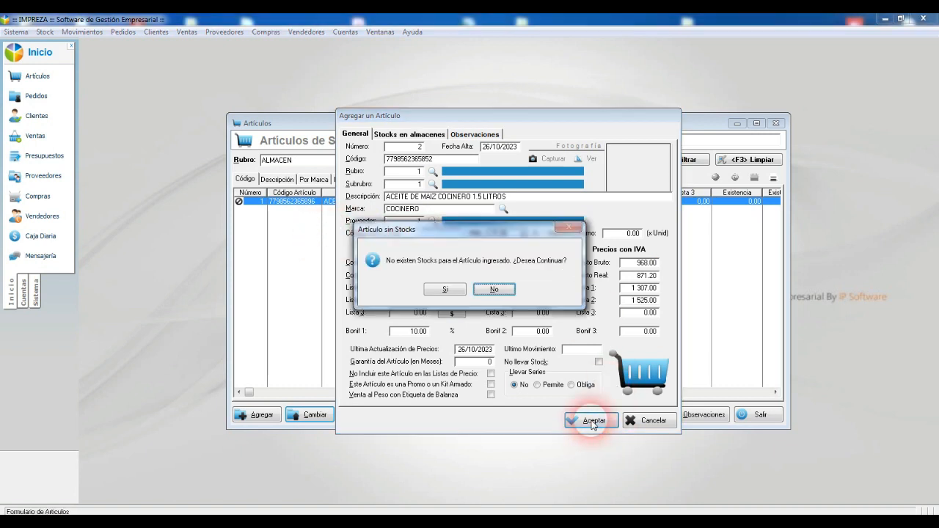
click(446, 290)
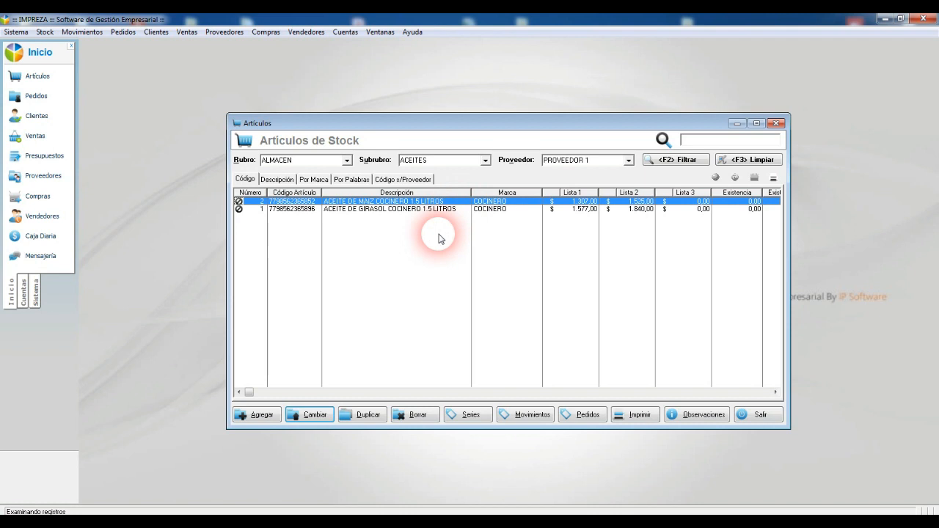
click(365, 415)
click(452, 162)
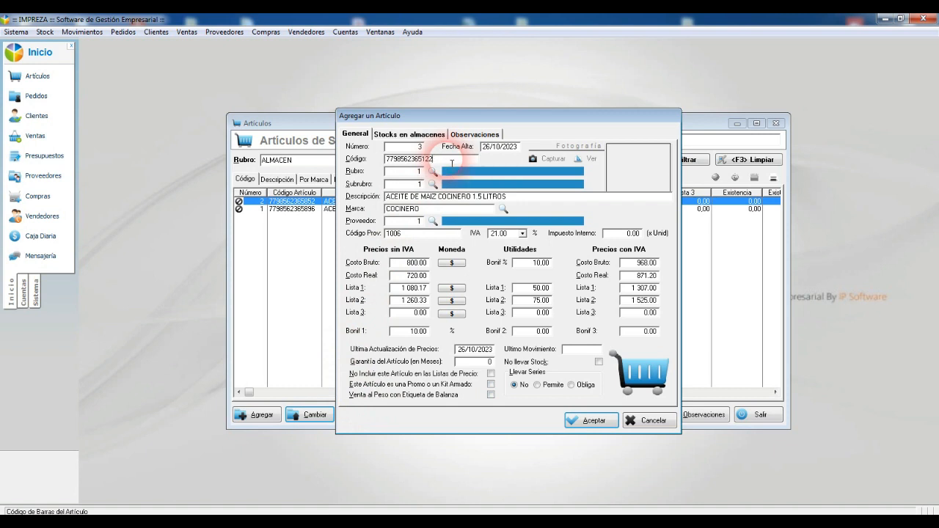
click(475, 197)
key(Delete)
key(Delete)
key(Delete)
drag(471, 196, 561, 198)
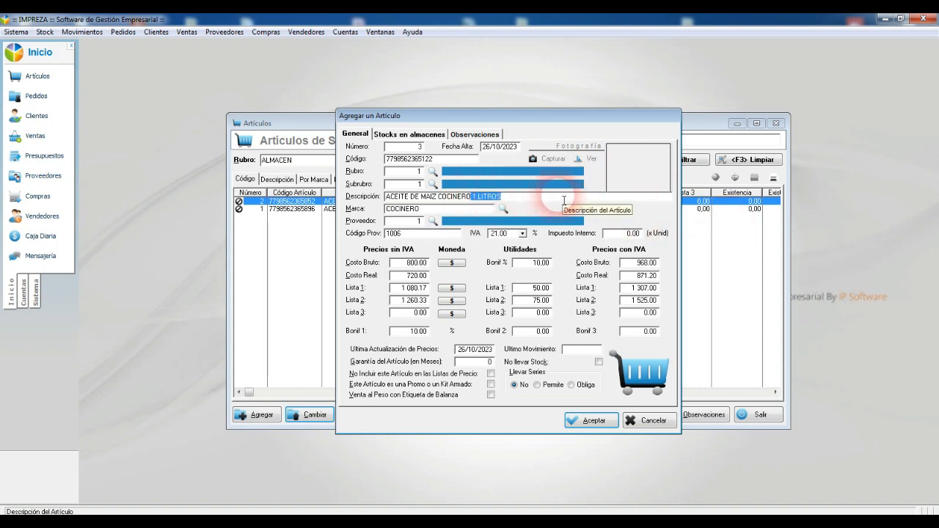
Set the 1-litre corn oil's Código Prov to 1010 and Costo Bruto sin IVA to 700, and save it without stock
click(417, 235)
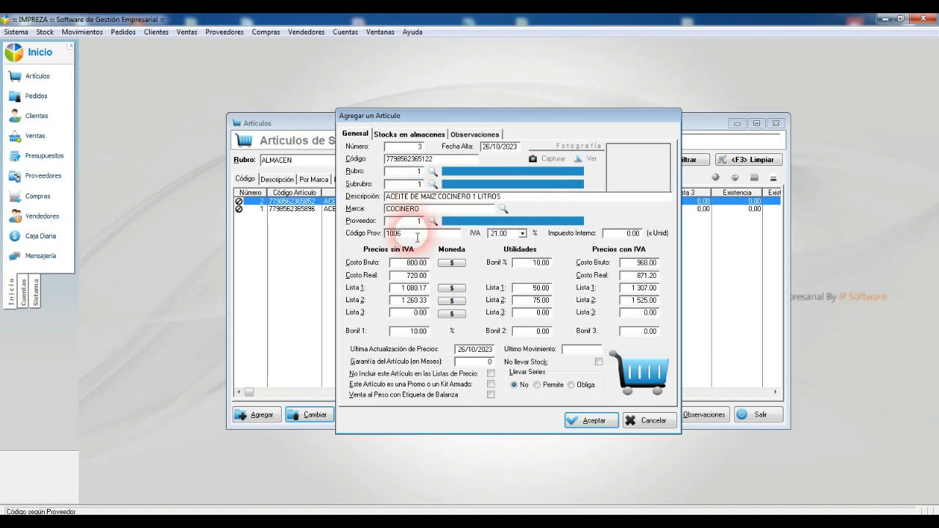
key(BackSpace)
key(BackSpace)
text(10)
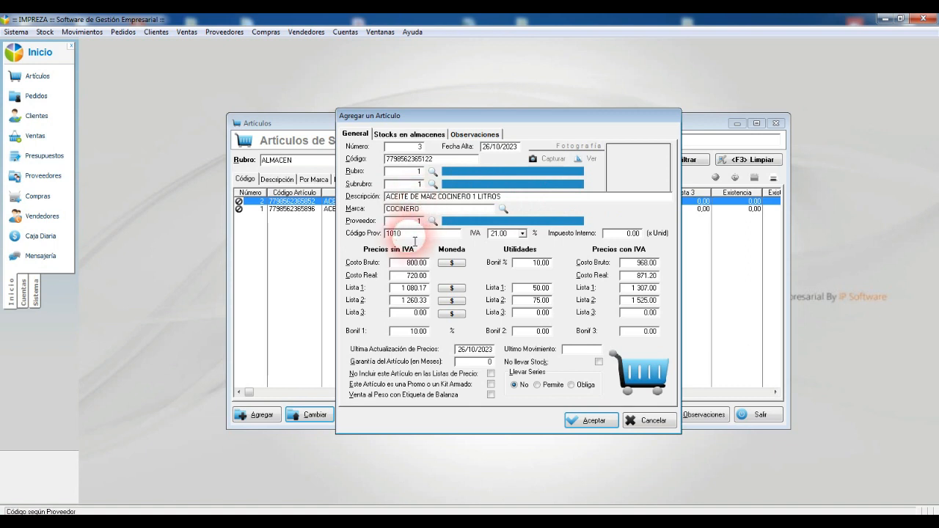
click(408, 262)
text(700)
key(Tab)
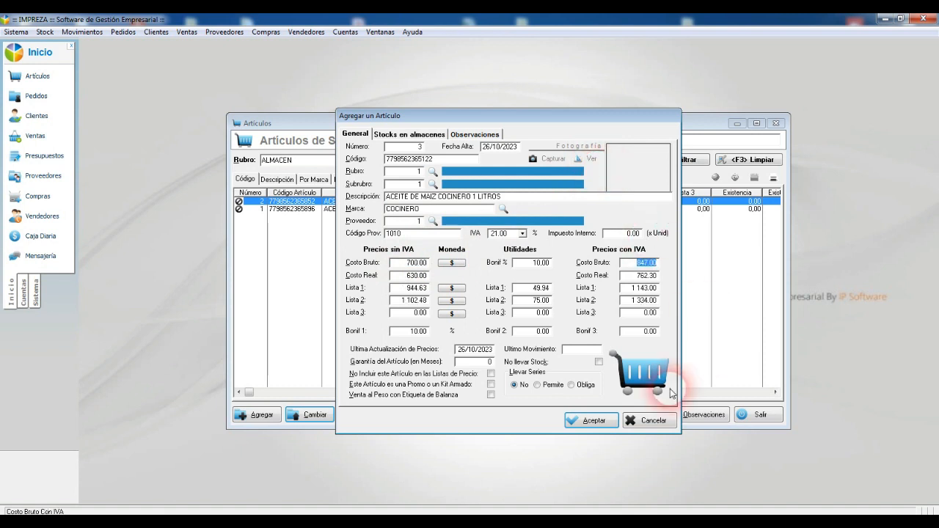
click(605, 422)
click(444, 290)
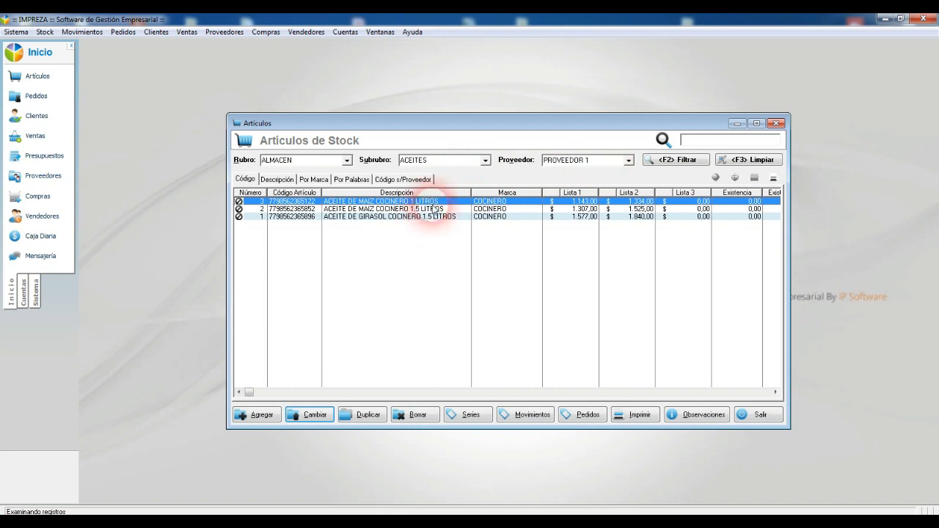
Clear the list filters and start a new article with code HAR0001 and Rubro ALMACEN
click(774, 163)
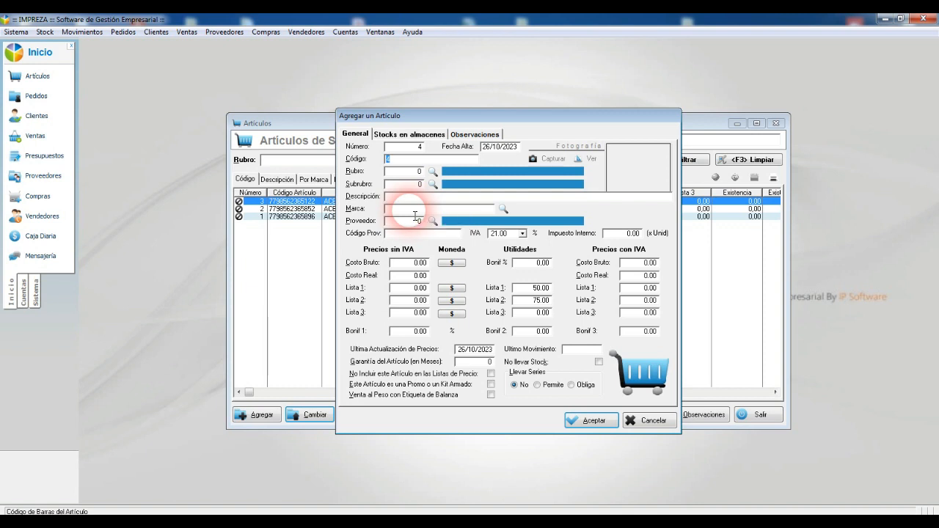
text(HAR)
text(0001)
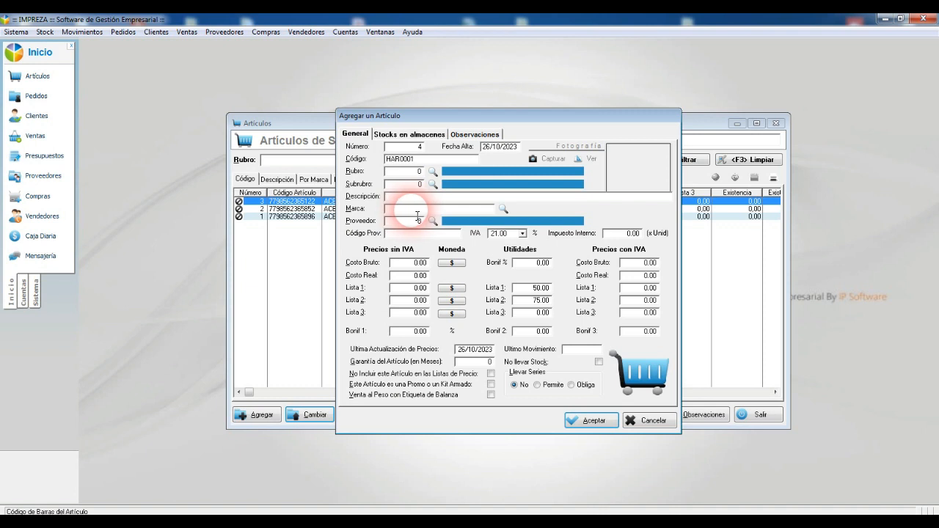
click(433, 172)
double_click(497, 167)
Add the subrubro HARINAS under rubro ALMACEN and assign it to the new article
click(434, 184)
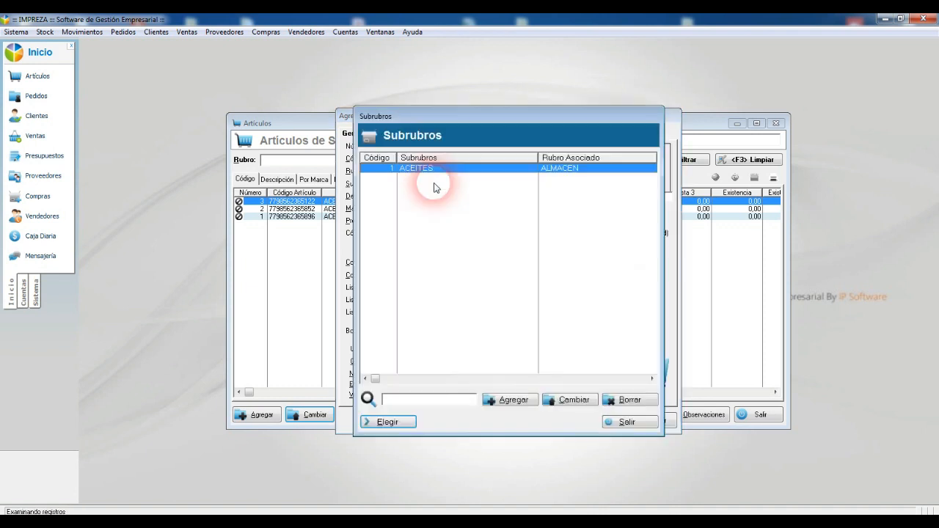
click(524, 401)
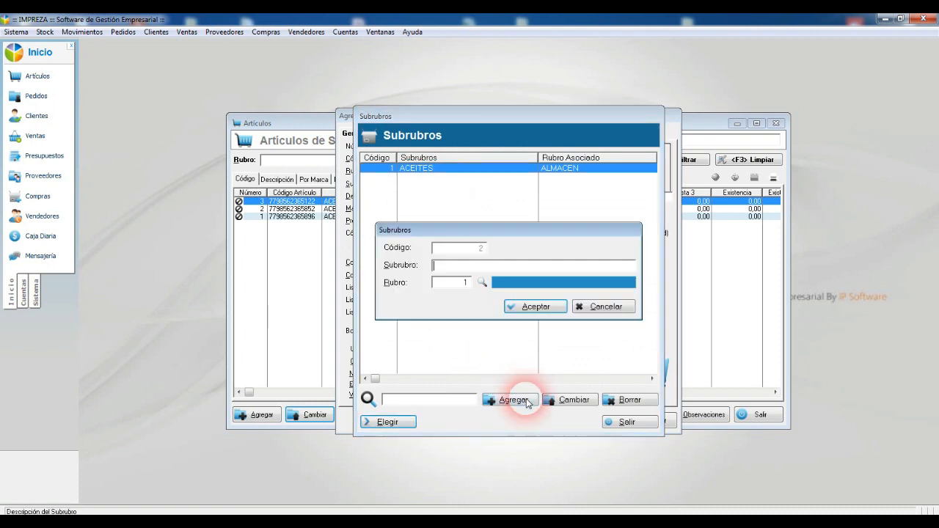
text(HARINAS)
key(Return)
click(387, 423)
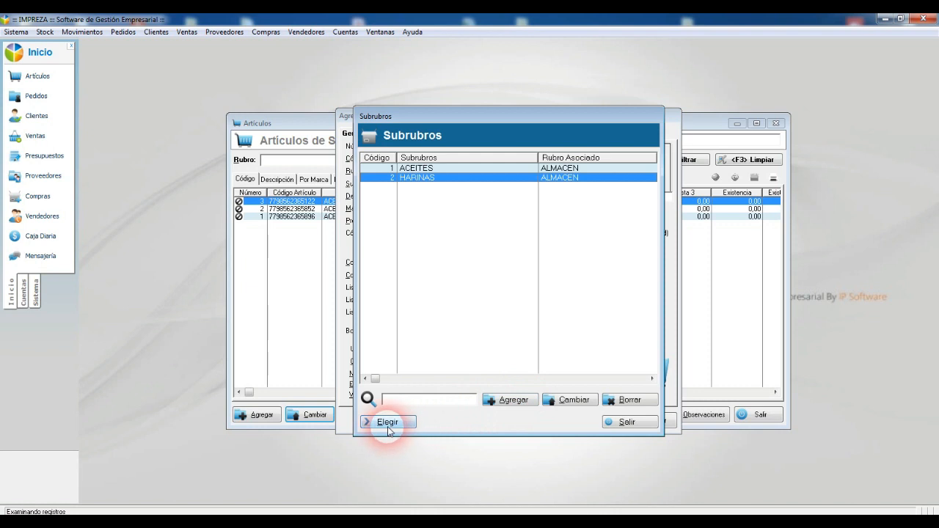
Describe the article as HARINA DE TRIGO BLANCAFLOR 0000, and add and assign the new brand BLANCAFLOR
click(406, 198)
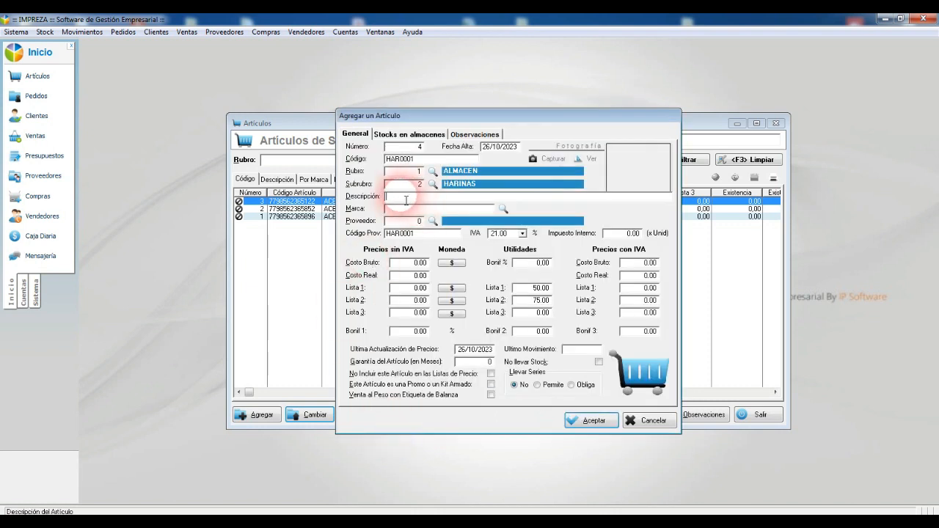
text(HARINA DE TRIGO BLANCAFLOR 0000)
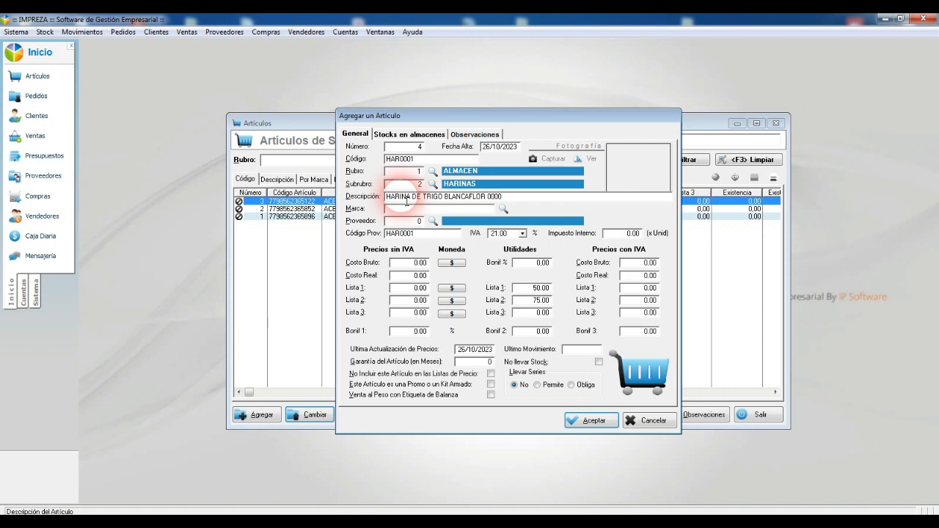
click(505, 210)
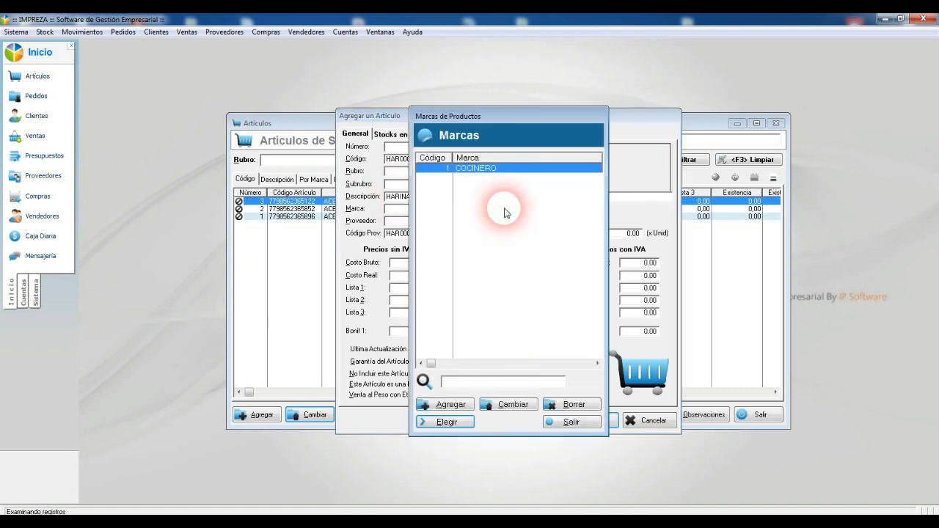
click(453, 404)
text(BLANCAFLOR)
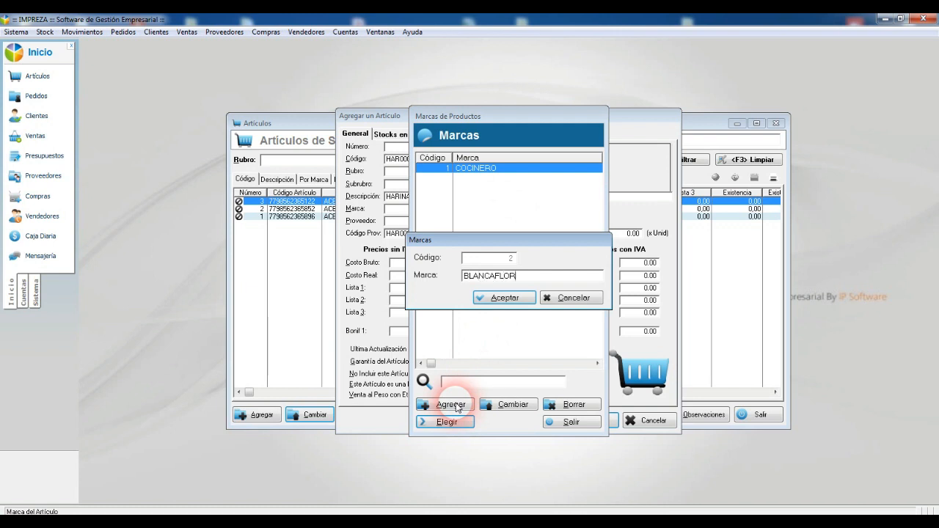
key(Return)
double_click(503, 168)
Assign PROVEEDOR 1 and a Costo Bruto sin IVA of 800 to the flour article, and save it without stock
click(432, 221)
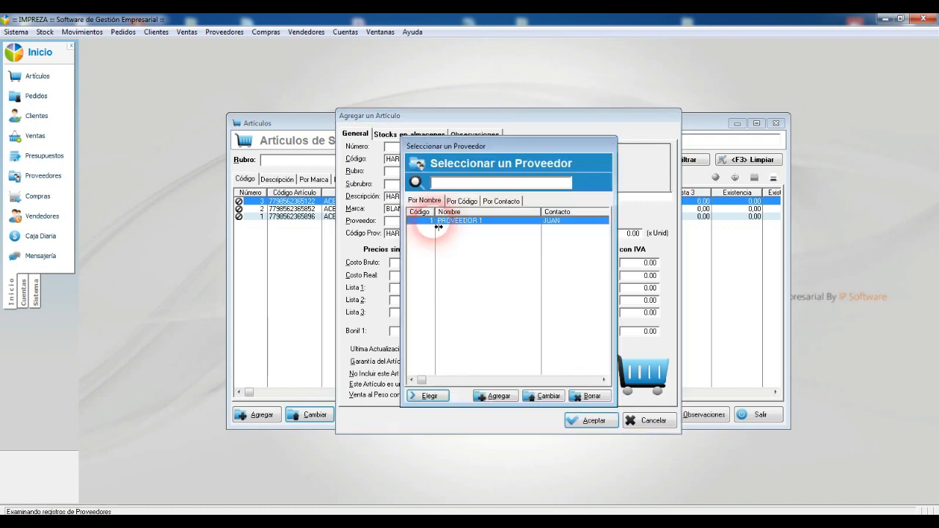
double_click(464, 217)
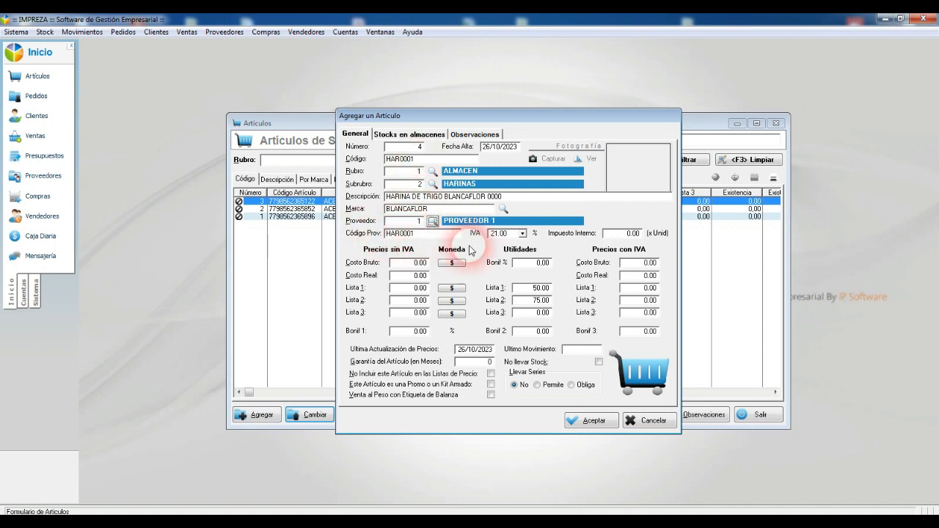
click(418, 266)
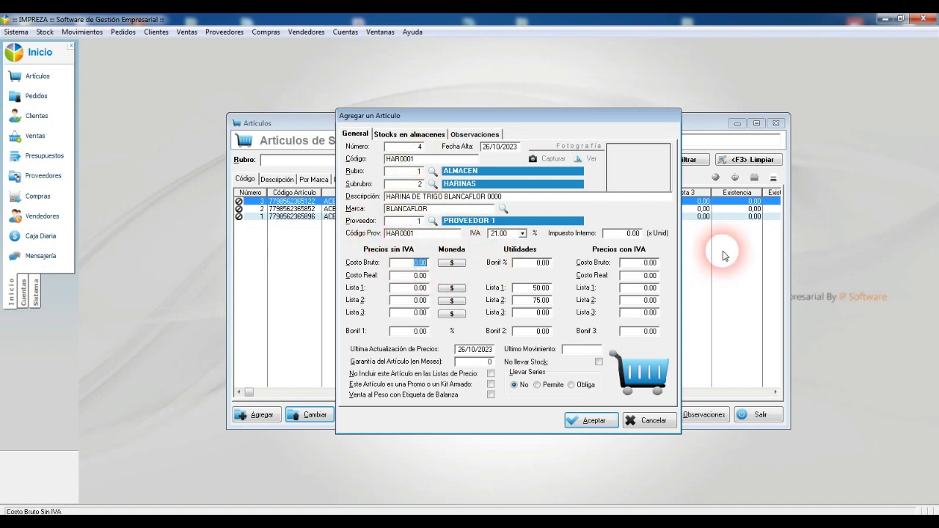
text(800)
key(Tab)
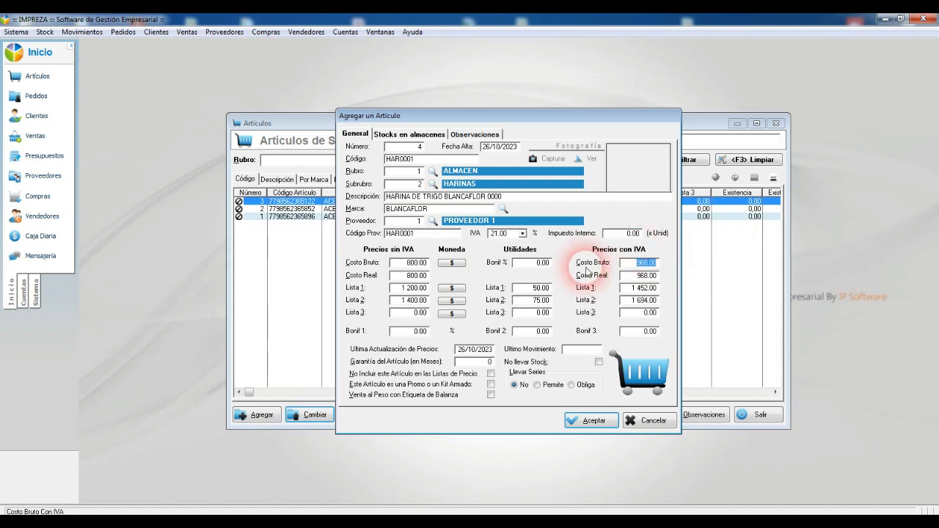
click(594, 421)
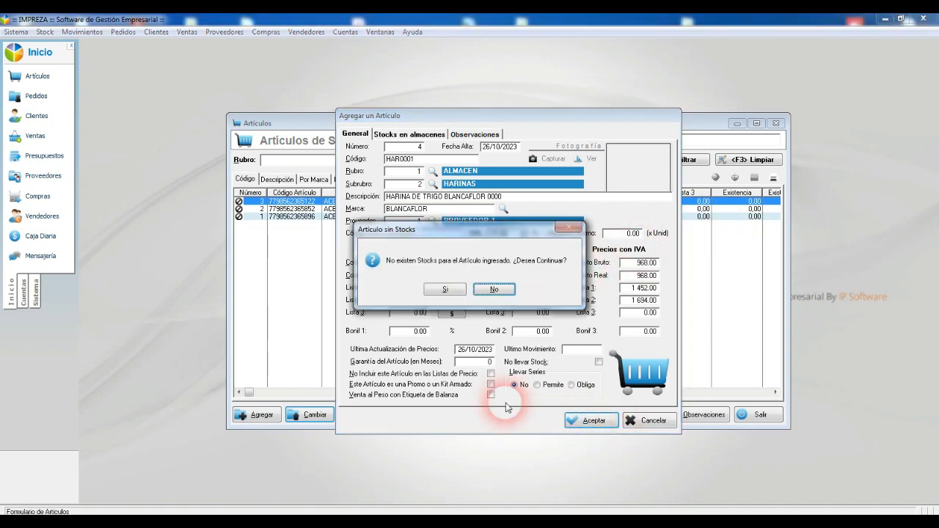
click(445, 291)
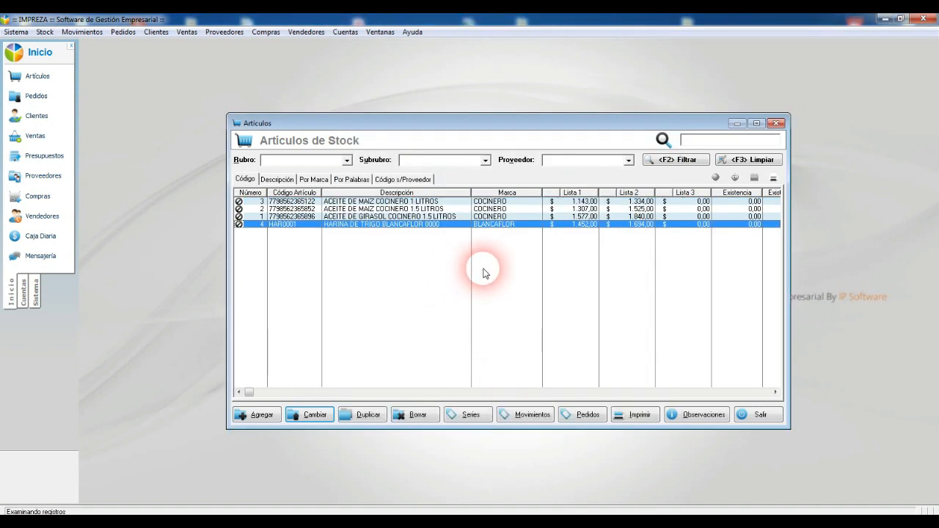
Filter the article list by rubro ALMACEN and subrubro HARINAS
click(320, 162)
click(323, 170)
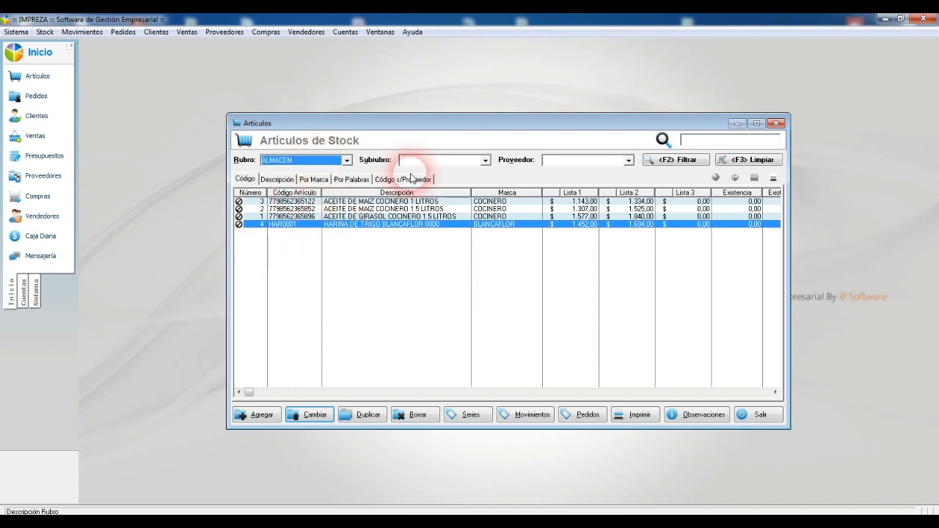
click(418, 159)
click(326, 173)
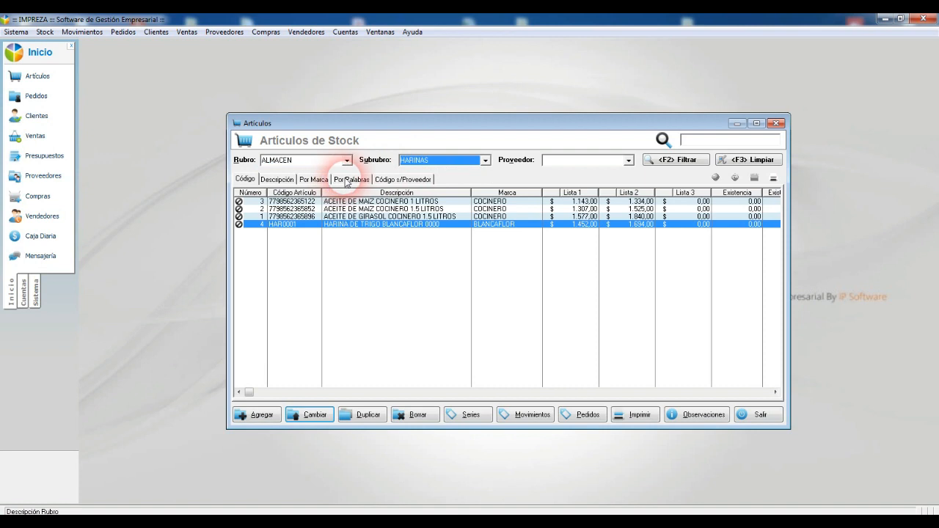
click(673, 160)
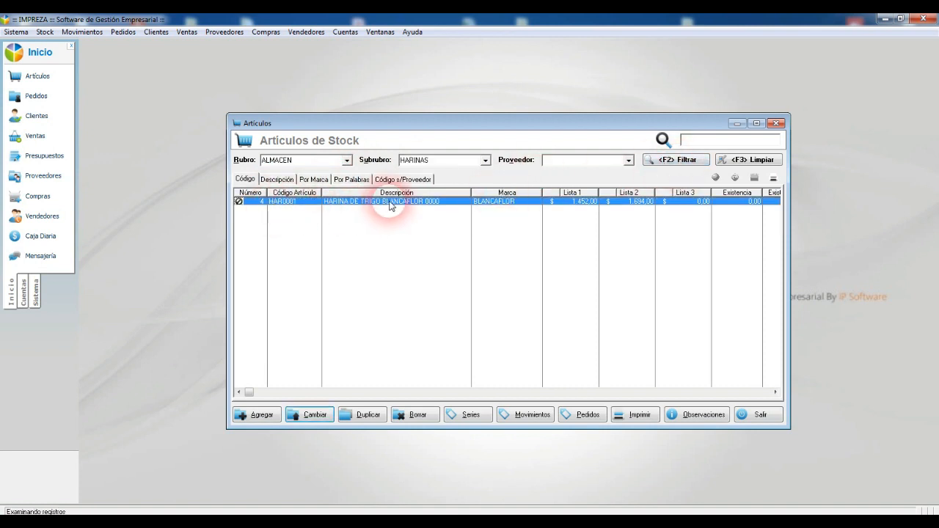
Filter the article list by subrubro ACEITES, and clear all the filters after checking it
click(432, 160)
click(357, 170)
click(675, 160)
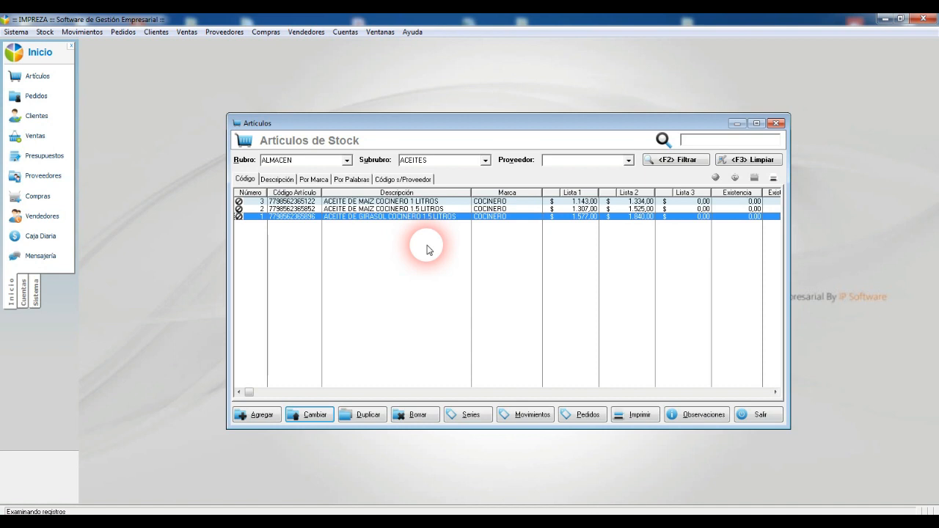
key(F3)
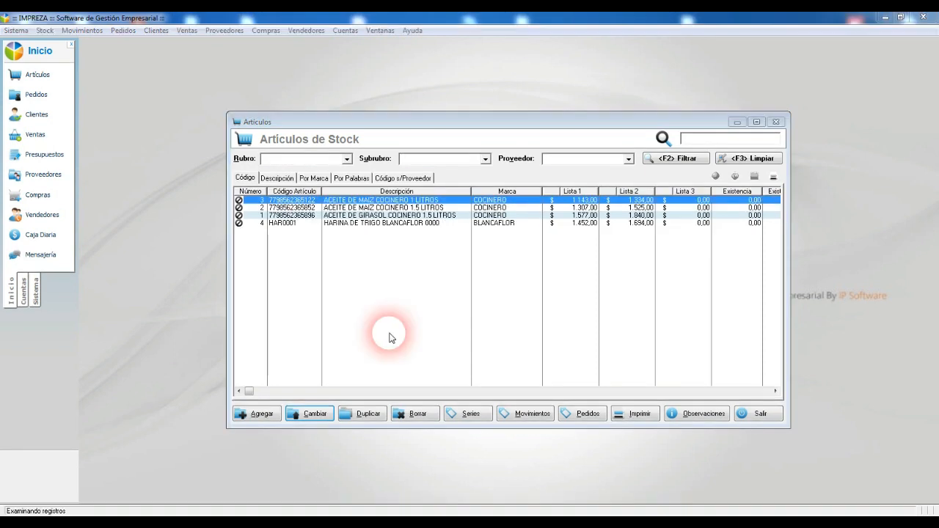
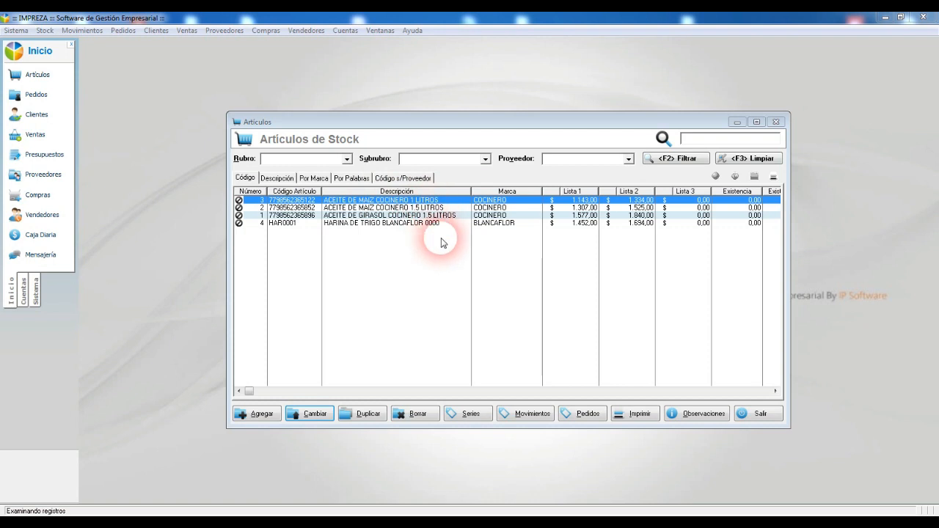
Record an Ingreso movement of 50 units in Depósito General for ACEITE DE MAIZ COCINERO 1 LITROS
click(528, 415)
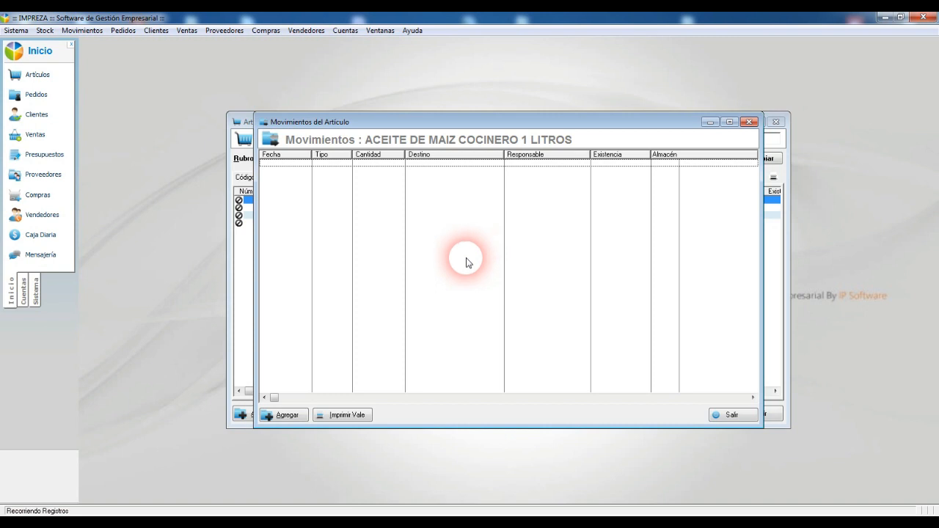
click(289, 415)
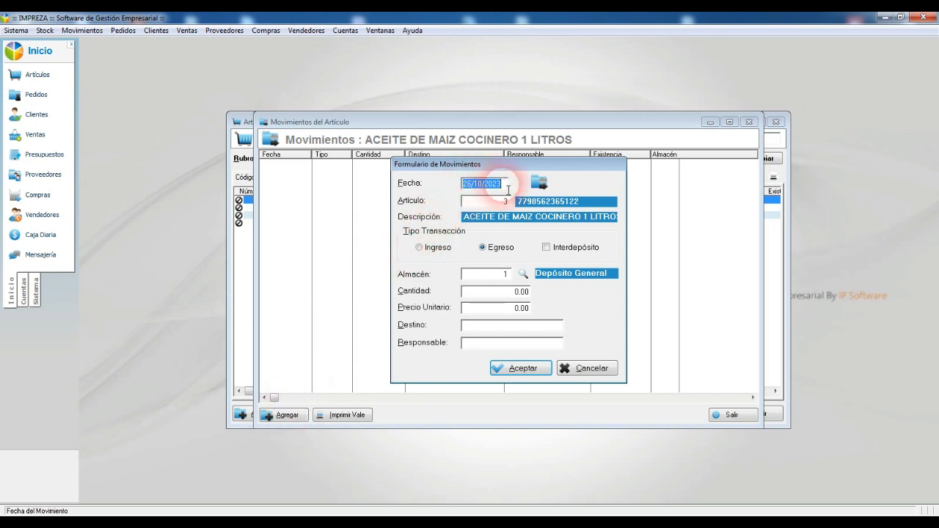
click(433, 247)
click(518, 296)
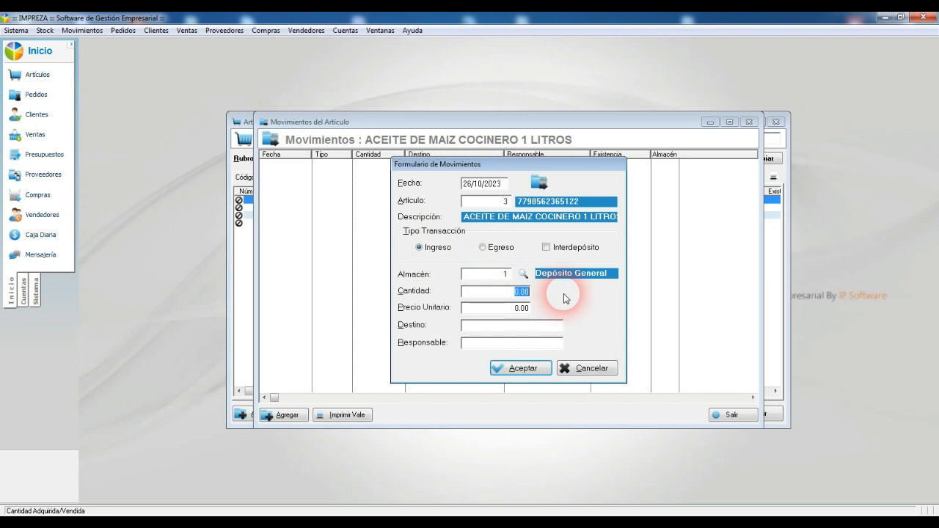
text(50)
key(Tab)
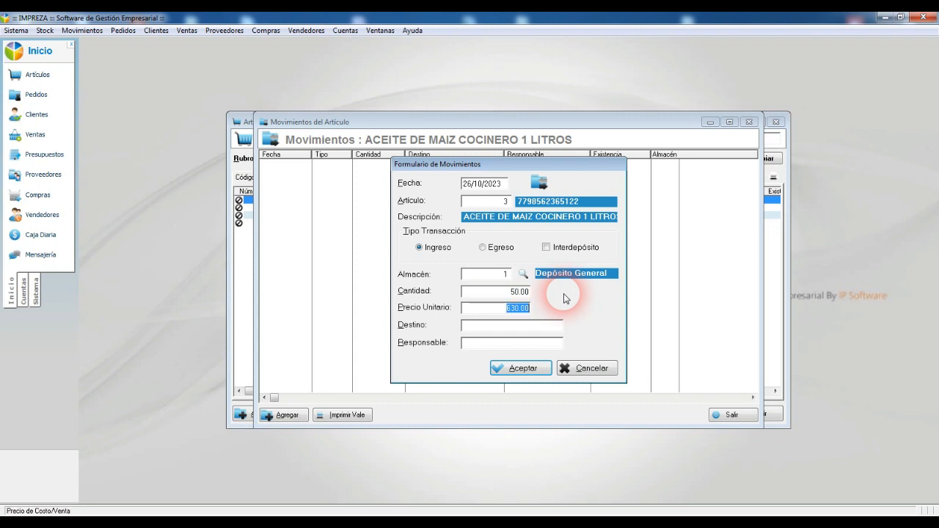
click(519, 368)
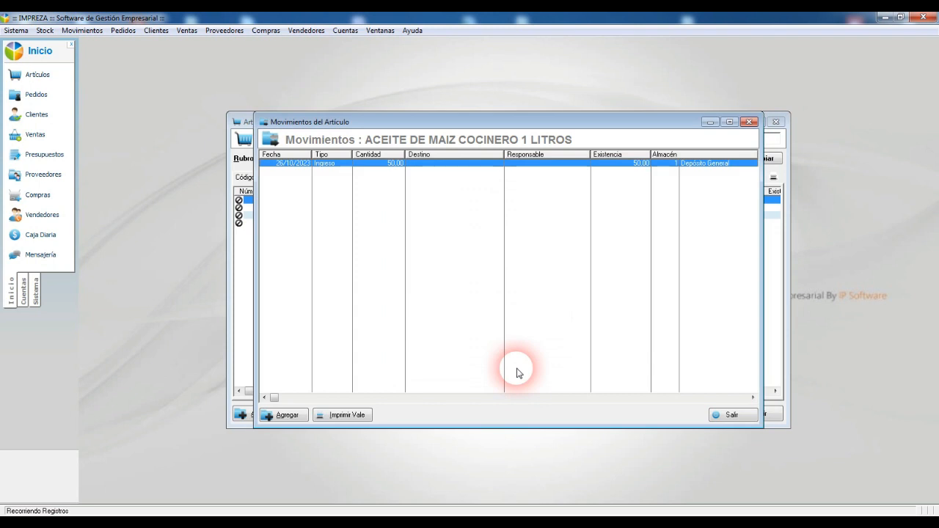
click(716, 416)
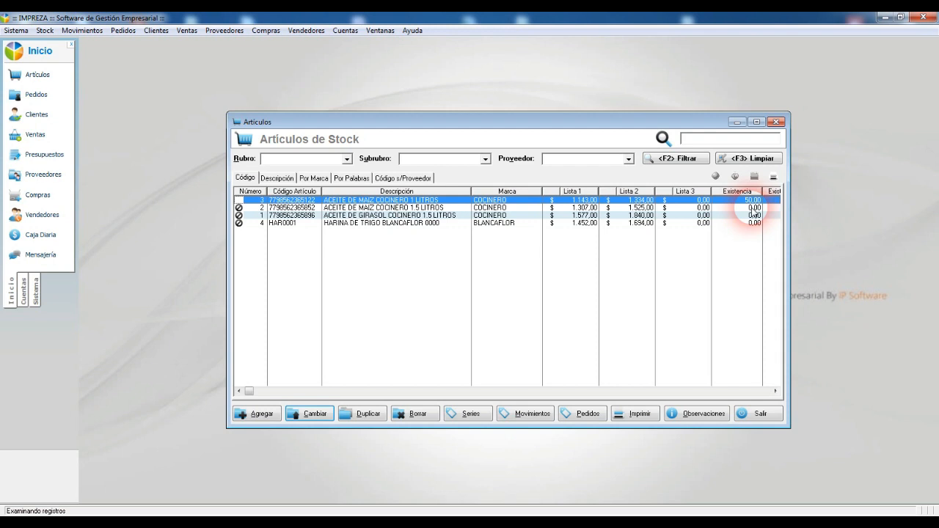
Start an Ingreso movement of 23 units in Depósito General for ACEITE DE MAIZ COCINERO 1.5 LITROS, keeping the proposed unit price
click(428, 208)
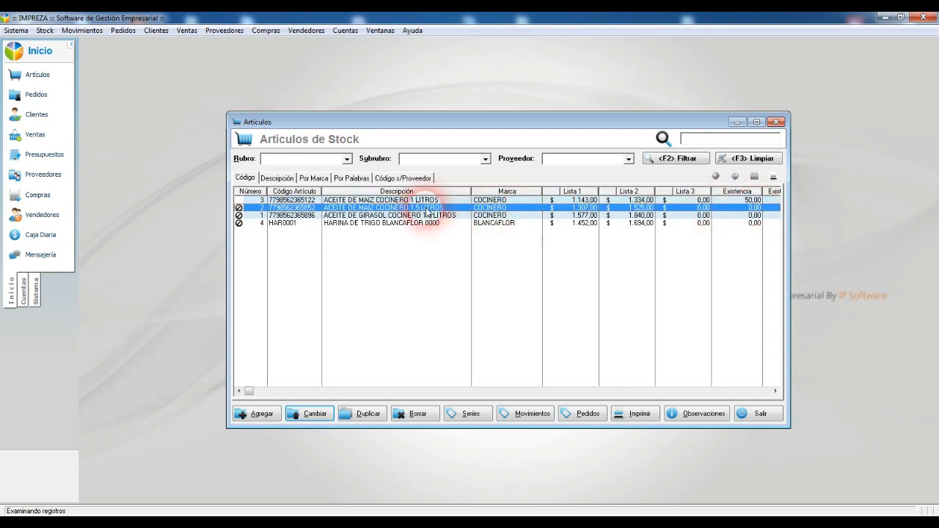
click(535, 419)
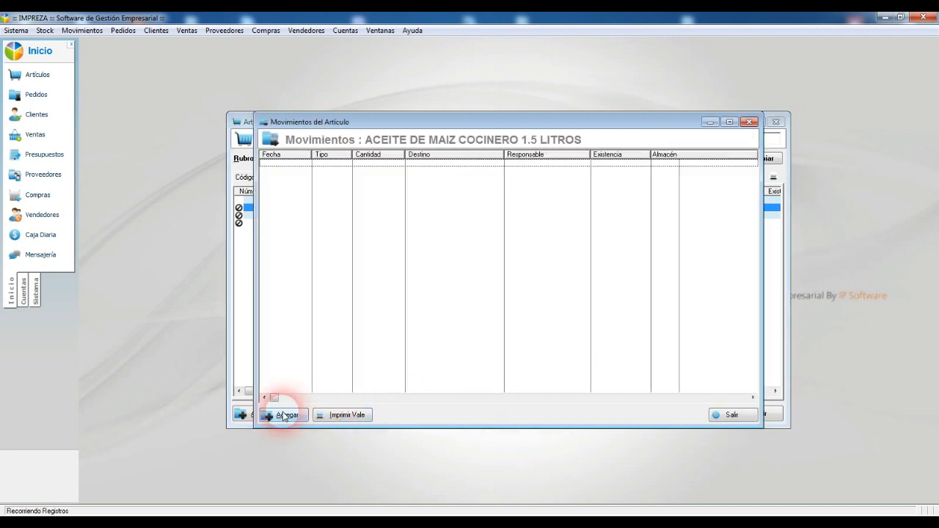
click(280, 414)
click(439, 248)
click(497, 291)
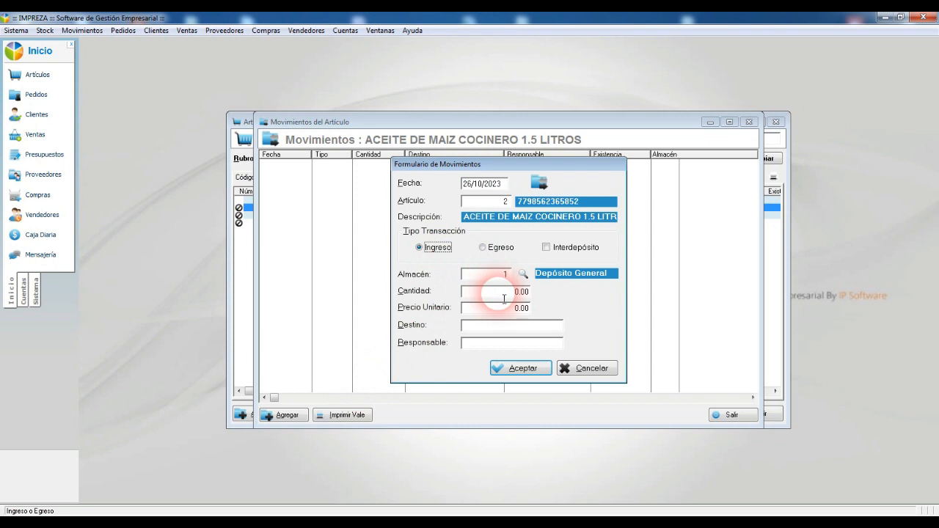
text(23)
key(Return)
key(Return)
Set the movement's Destino to SALDO INICIAL, enter the responsible person's name, and save the movement
text(S)
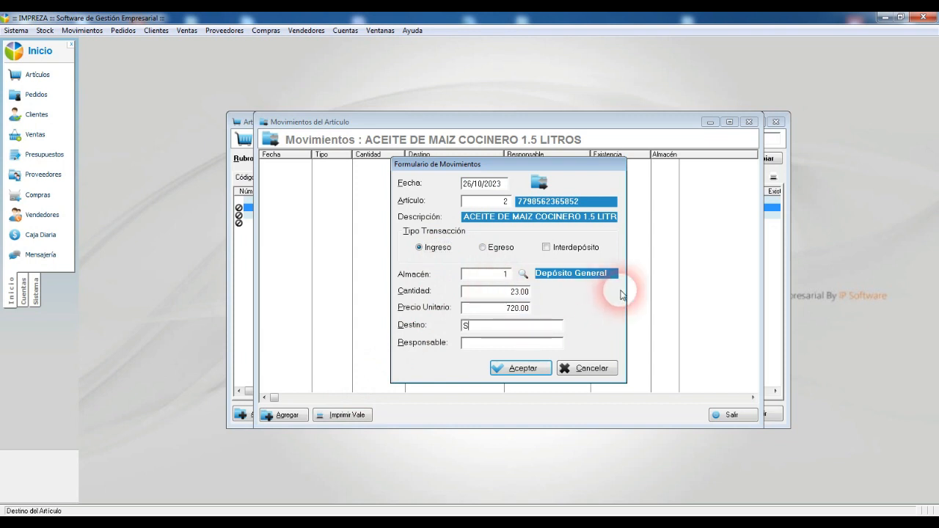
text(ALDO INICIAL)
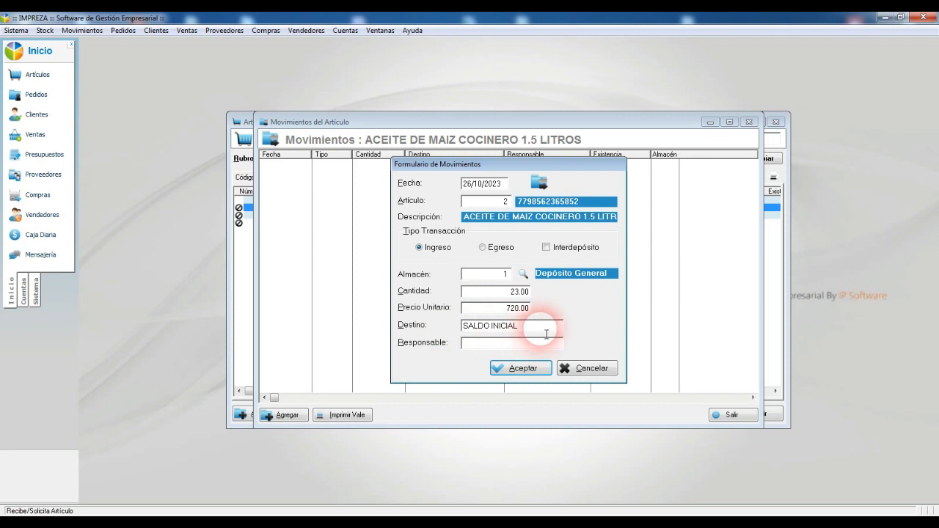
text(MARIA)
click(513, 370)
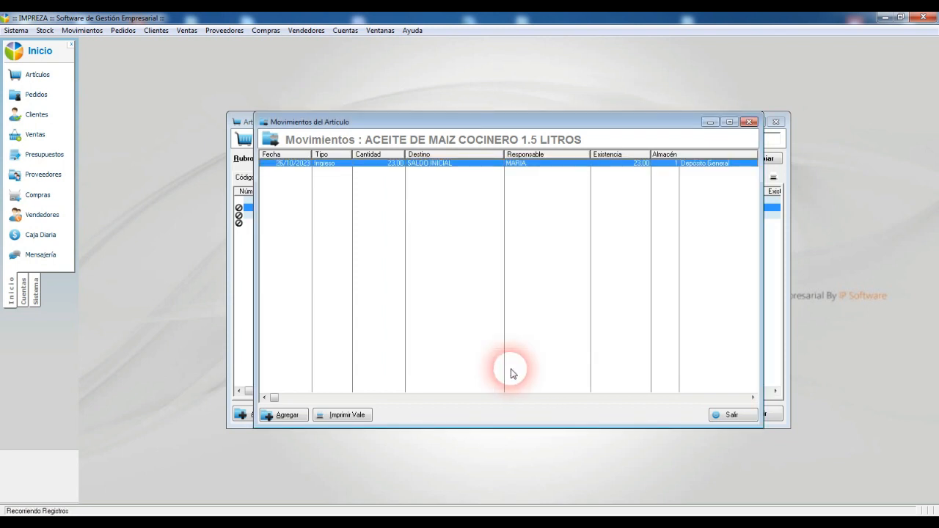
click(731, 415)
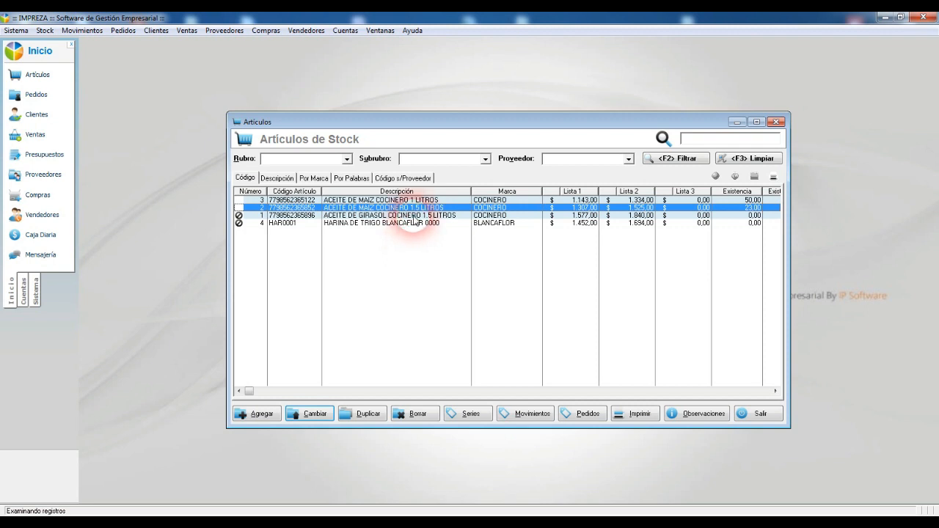
Start an initial stock entry for ACEITE DE GIRASOL COCINERO 1.5 LITROS and open the list of warehouses
click(464, 216)
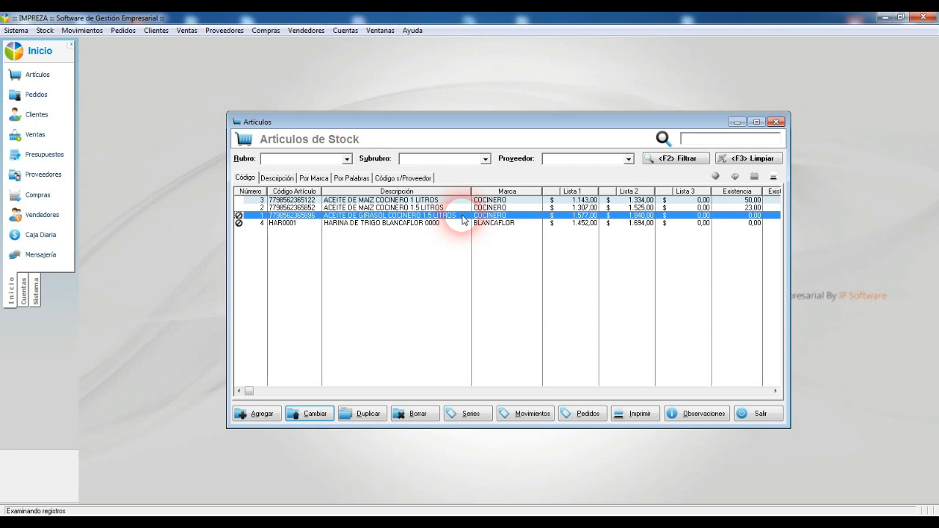
double_click(463, 217)
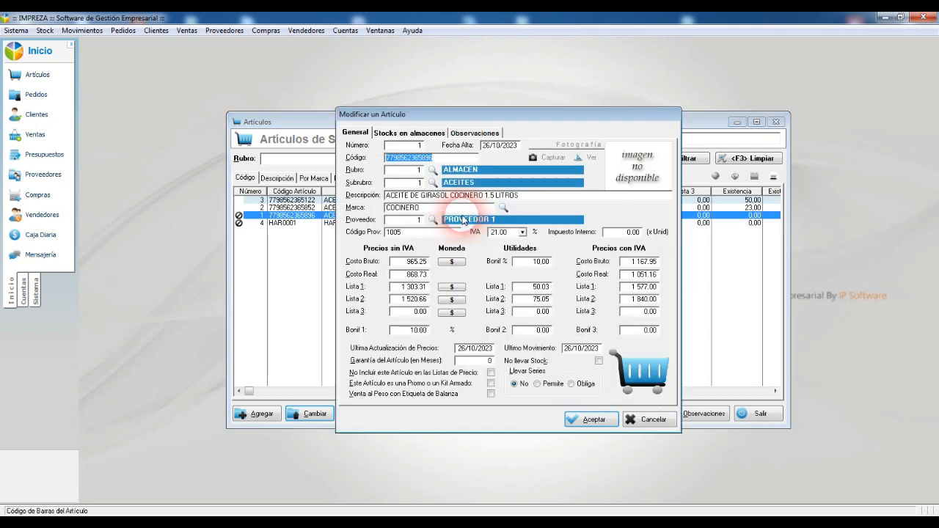
click(433, 136)
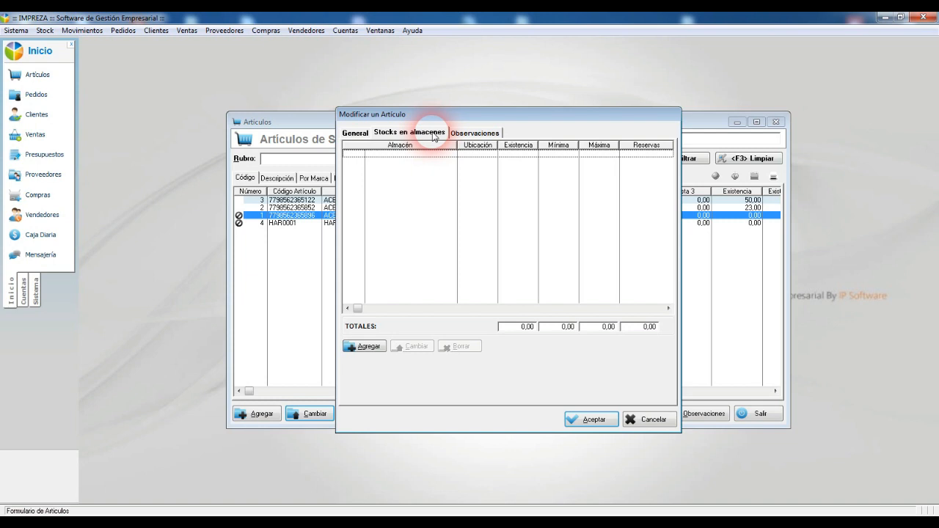
click(367, 346)
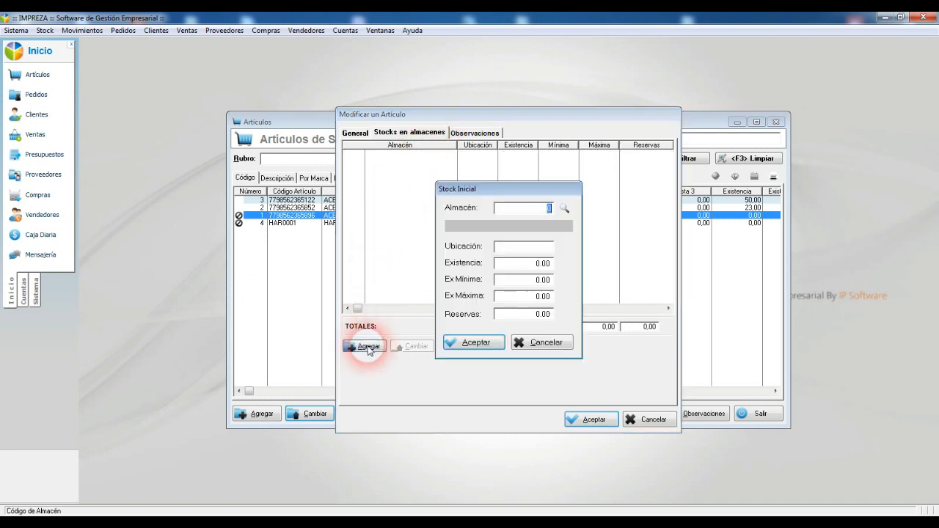
click(564, 209)
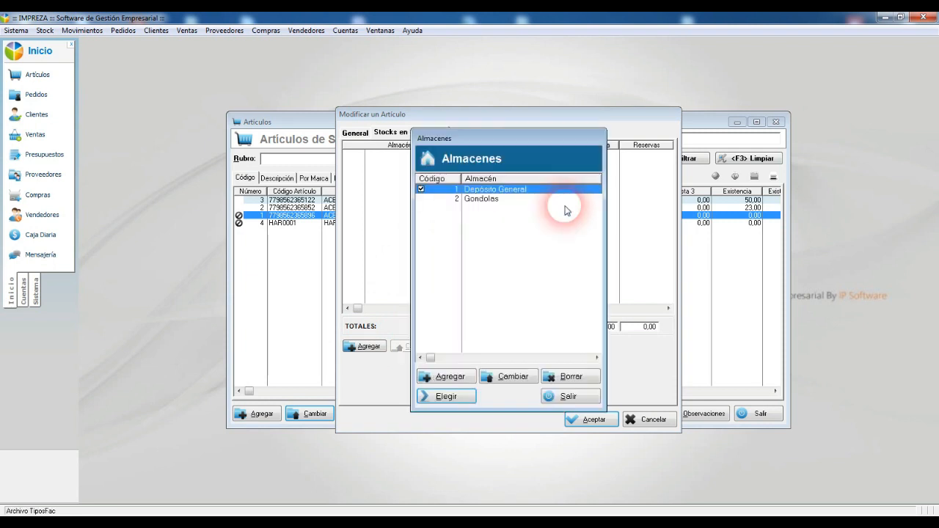
Delete the warehouse Gondolas and create it again under the same name, without making it the default
click(477, 198)
click(566, 375)
click(443, 288)
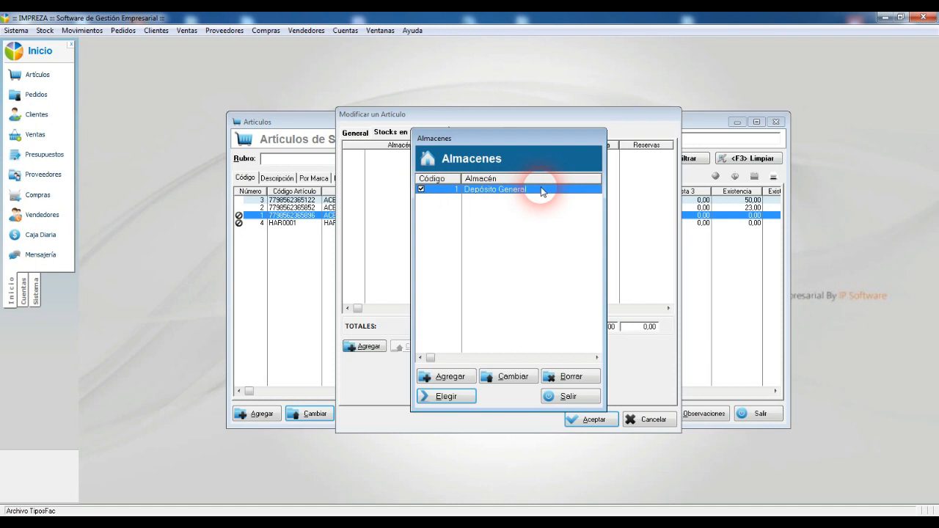
click(466, 378)
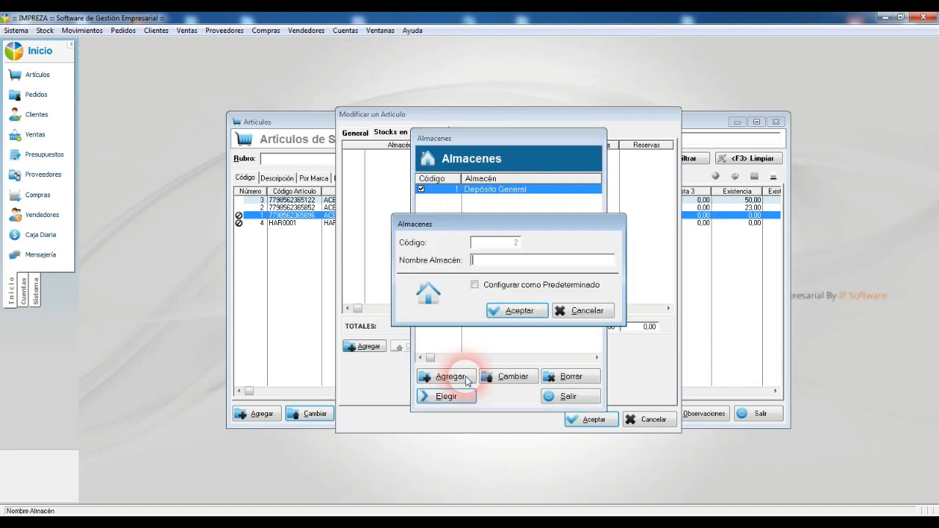
text(Gondolas)
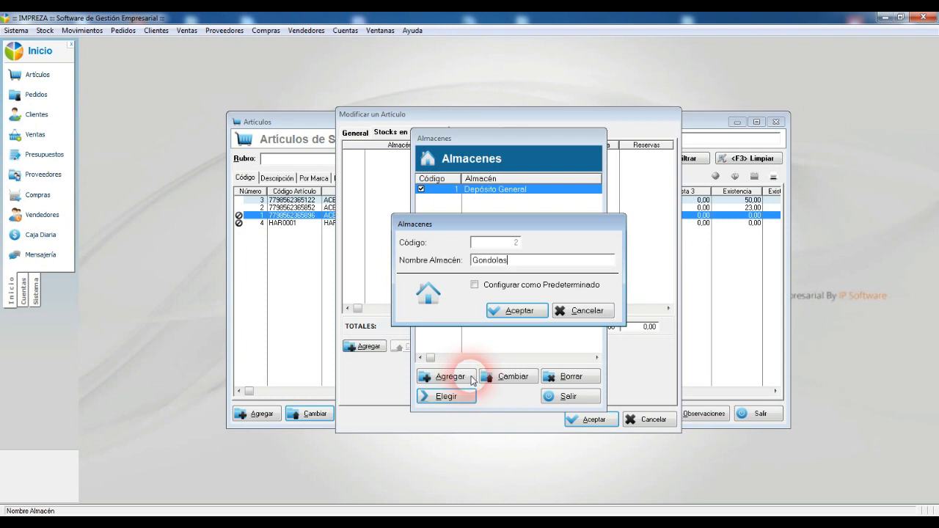
click(523, 312)
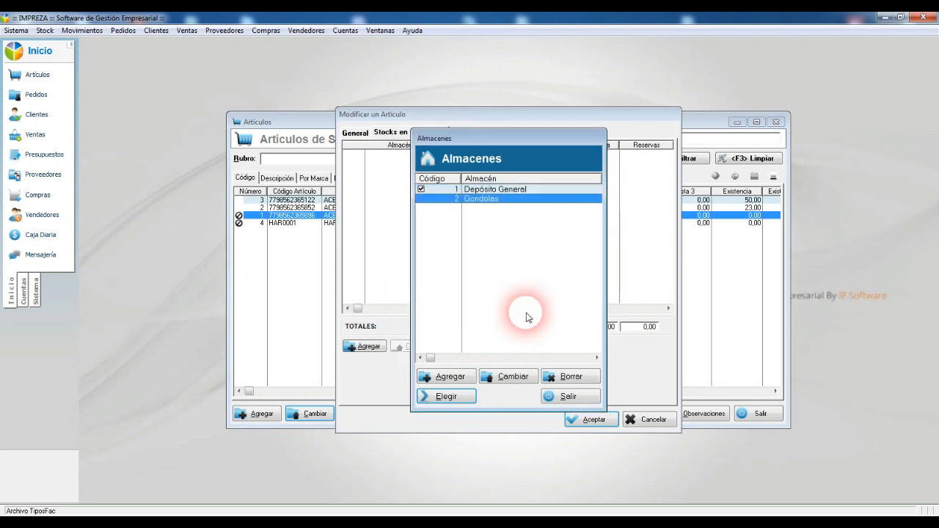
Assign the initial stock entry to the warehouse Depósito General and set its Ubicación to A3
click(528, 190)
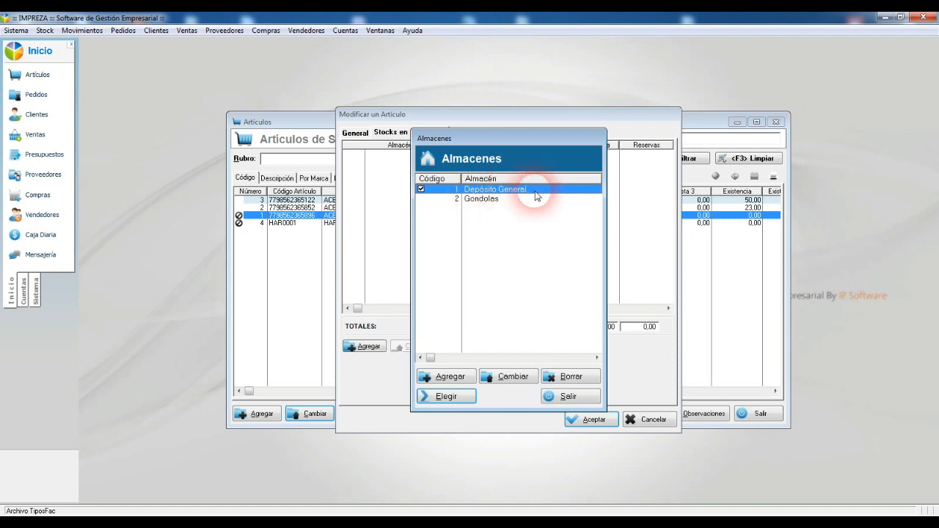
click(449, 396)
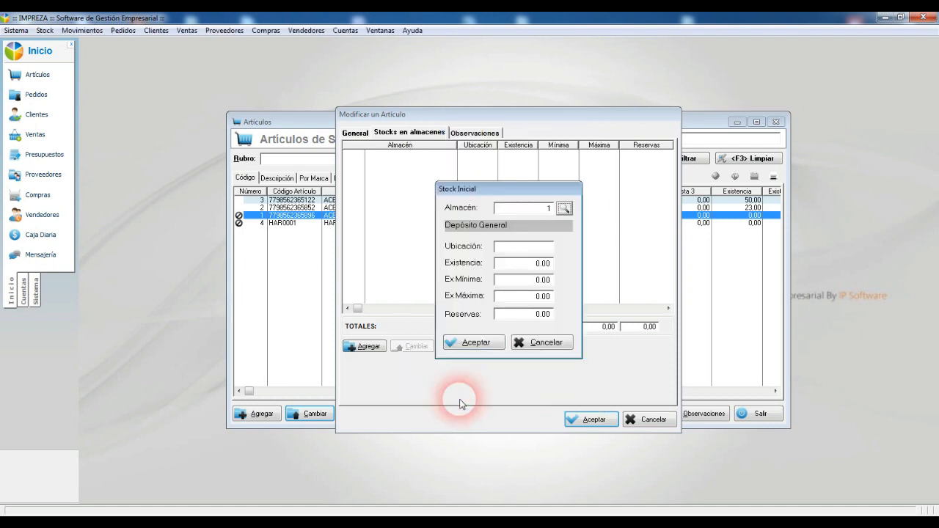
click(527, 249)
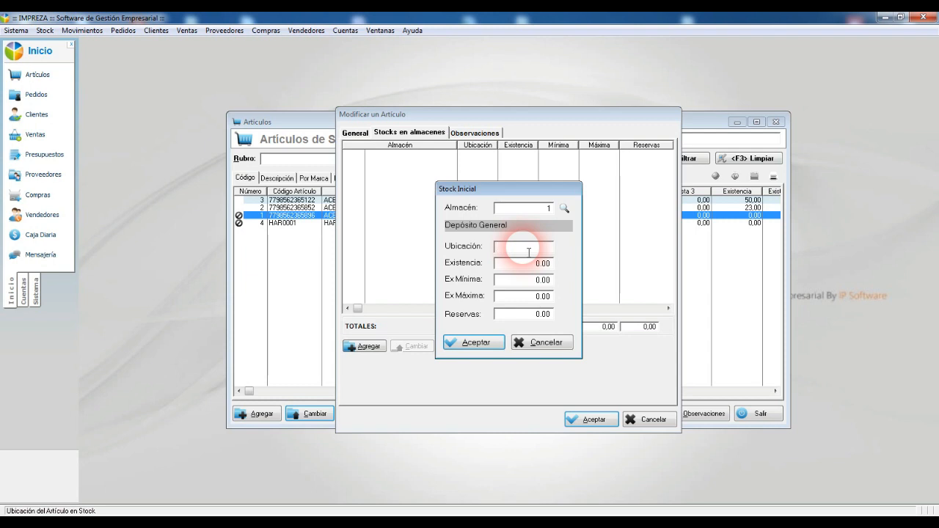
text(A3)
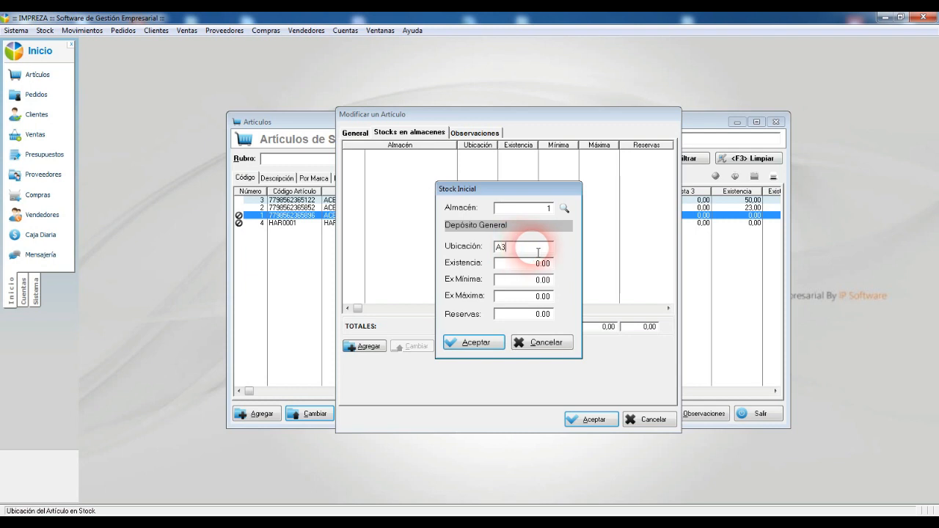
Set the entry's Existencia to 13 and Ex Mínima to 5, and accept the initial stock
click(535, 267)
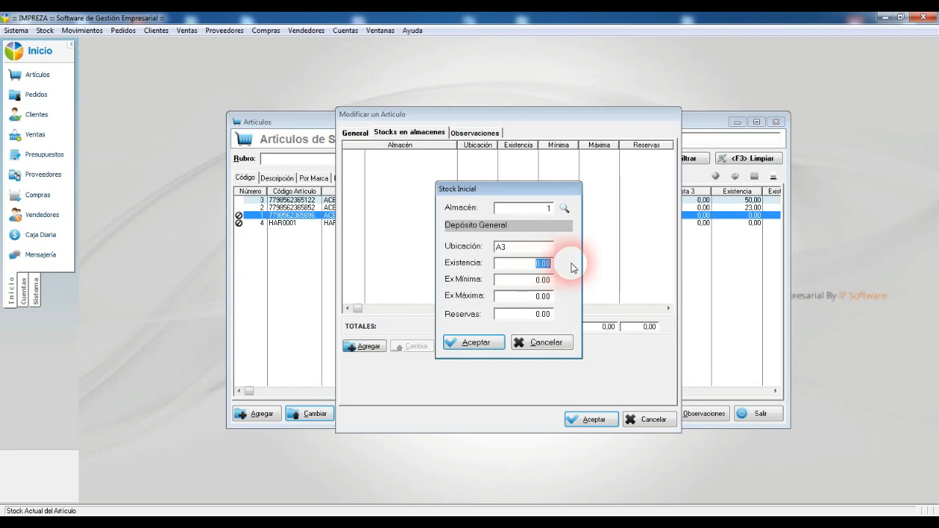
text(13)
key(Tab)
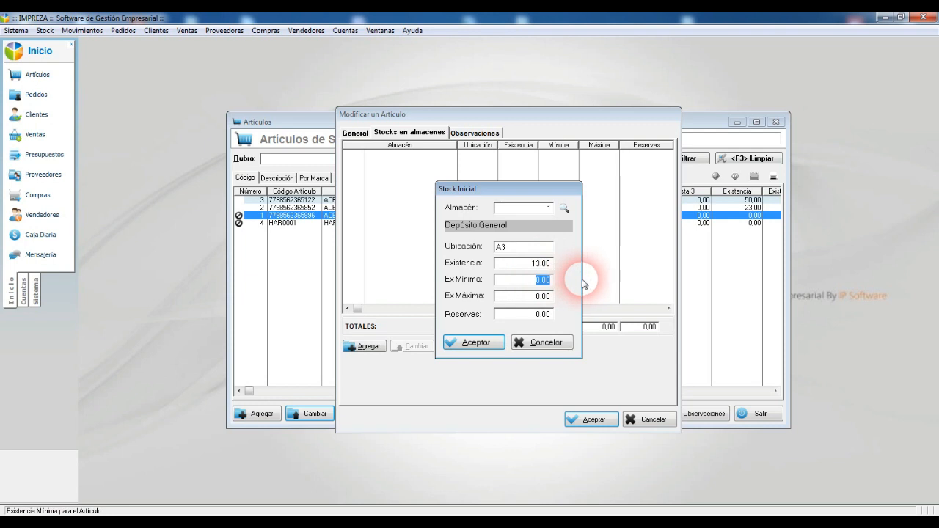
text(5)
key(Tab)
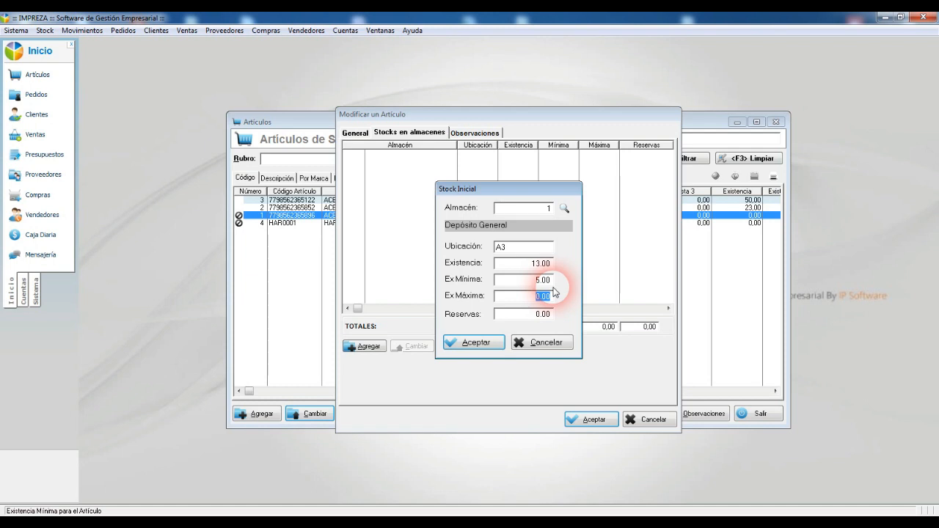
drag(531, 279, 562, 284)
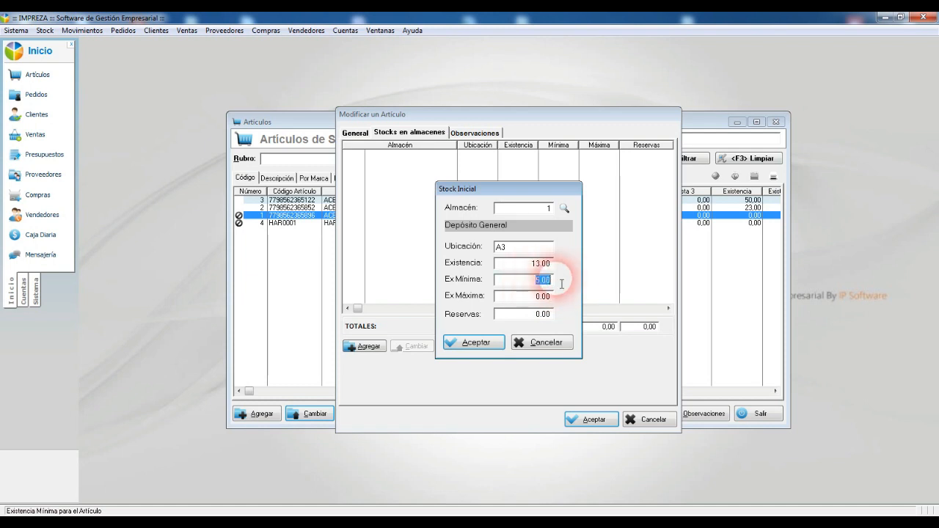
click(476, 343)
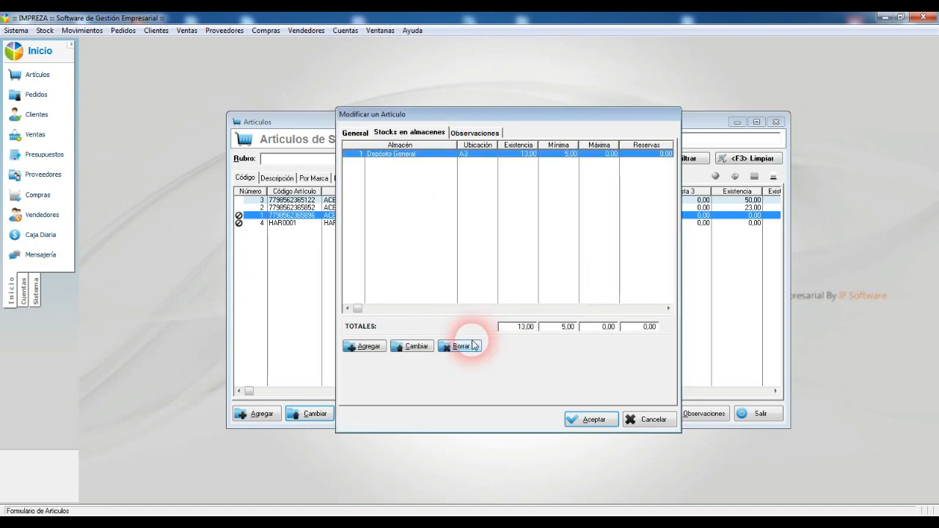
click(367, 348)
click(561, 210)
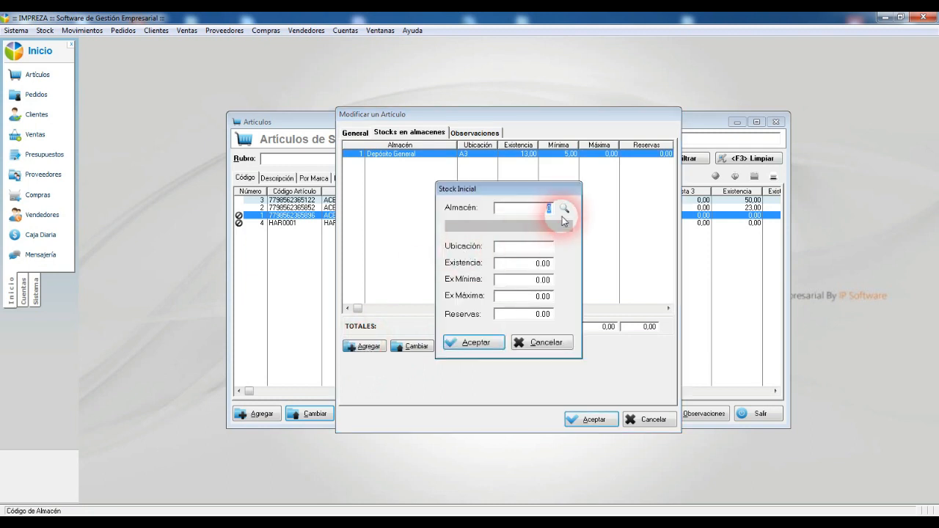
double_click(486, 199)
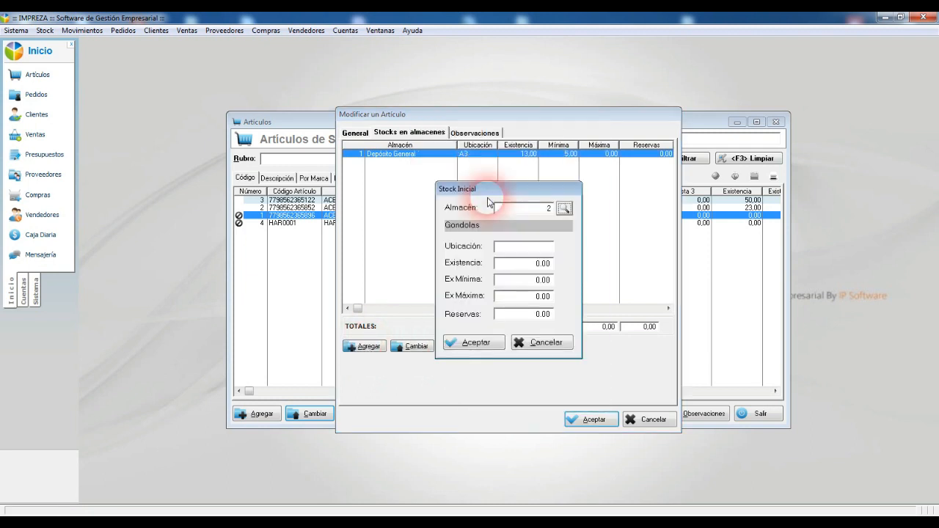
drag(526, 271, 576, 264)
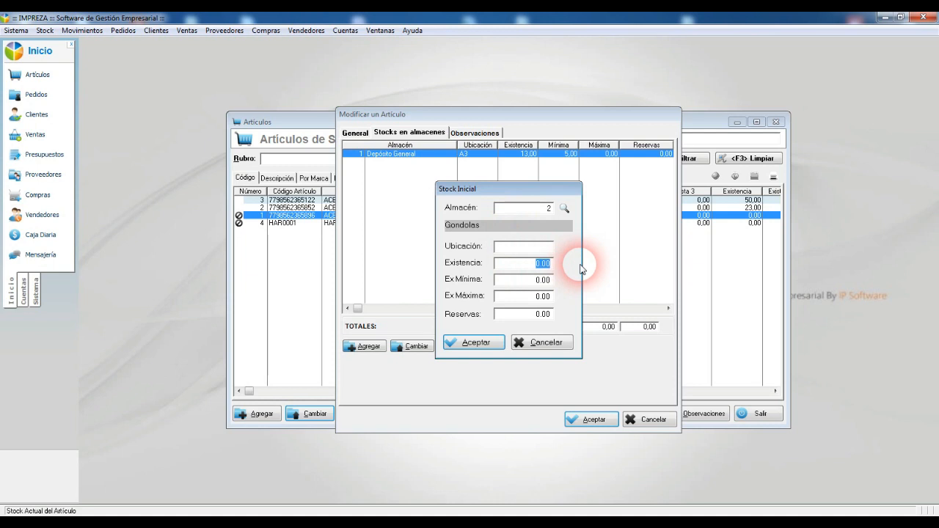
text(10)
key(Tab)
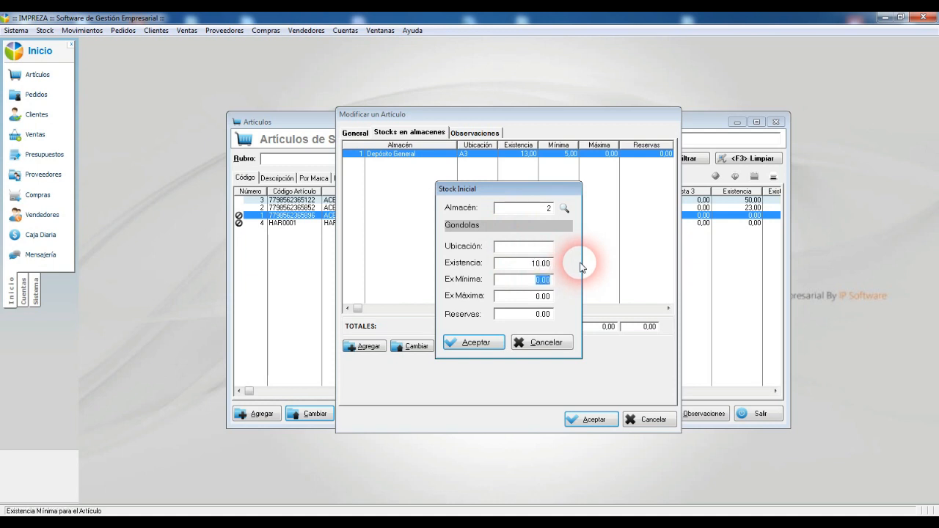
click(556, 343)
click(432, 289)
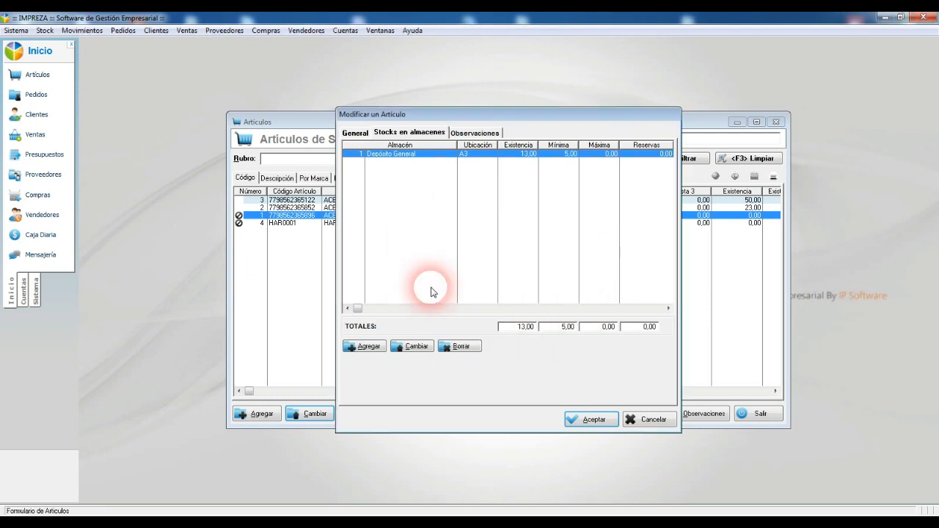
Save the changes to the article ACEITE DE GIRASOL COCINERO 1.5 LITROS
click(595, 420)
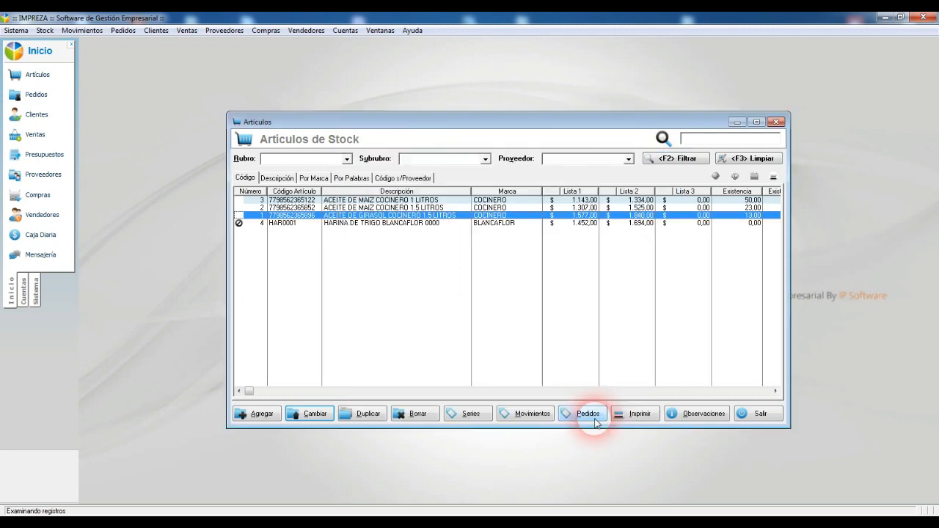
Set the minimum stock of ACEITE DE MAIZ COCINERO 1.5 LITROS in Depósito General to 5 and save the article
click(457, 209)
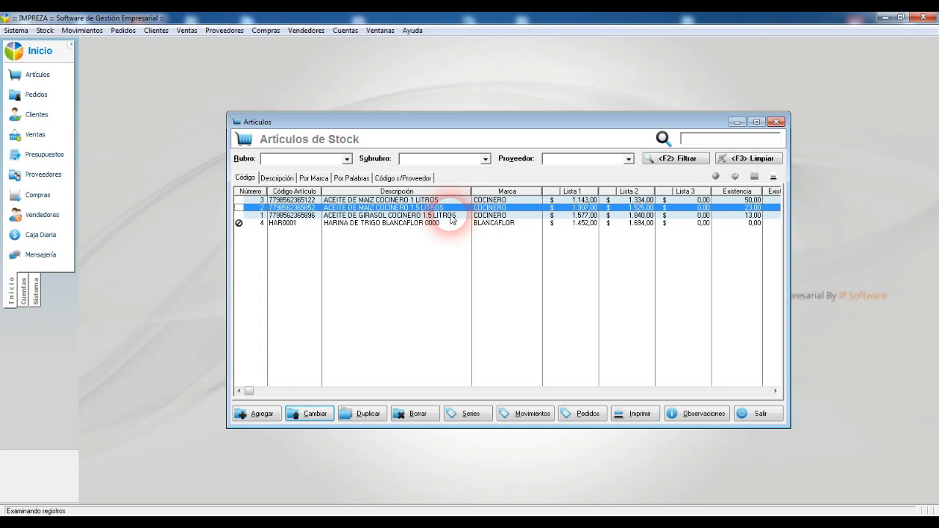
double_click(456, 210)
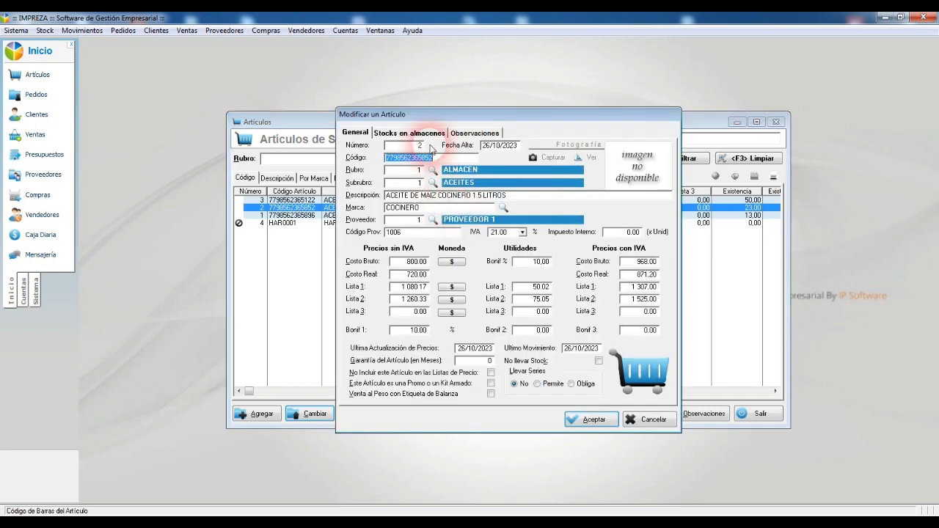
click(424, 132)
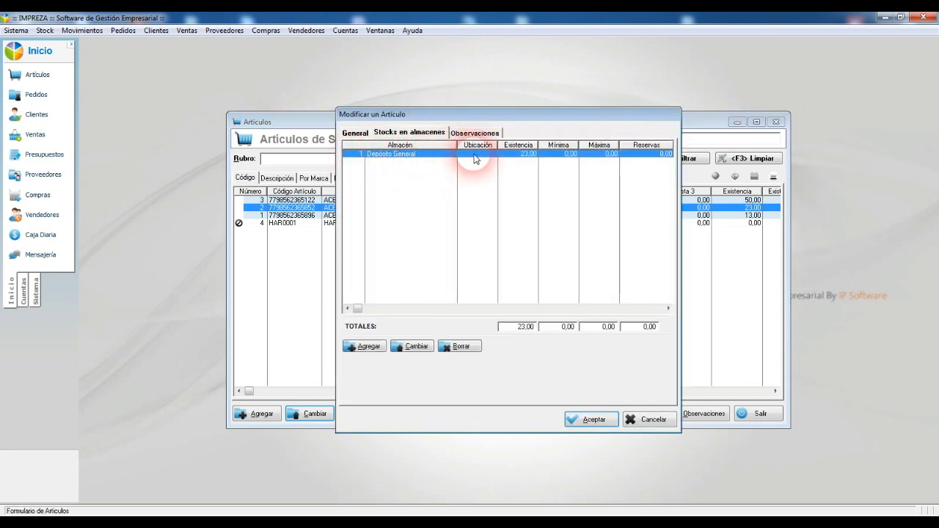
double_click(568, 158)
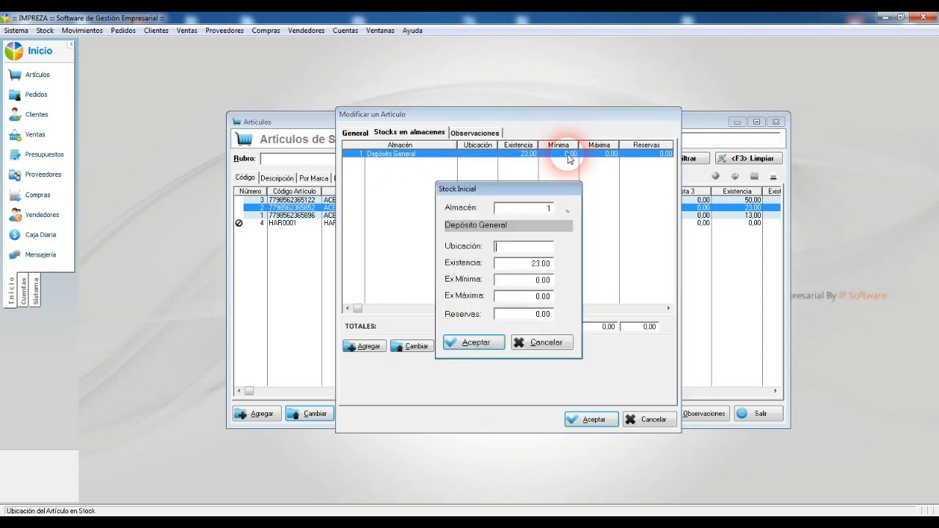
click(525, 279)
text(5)
click(477, 342)
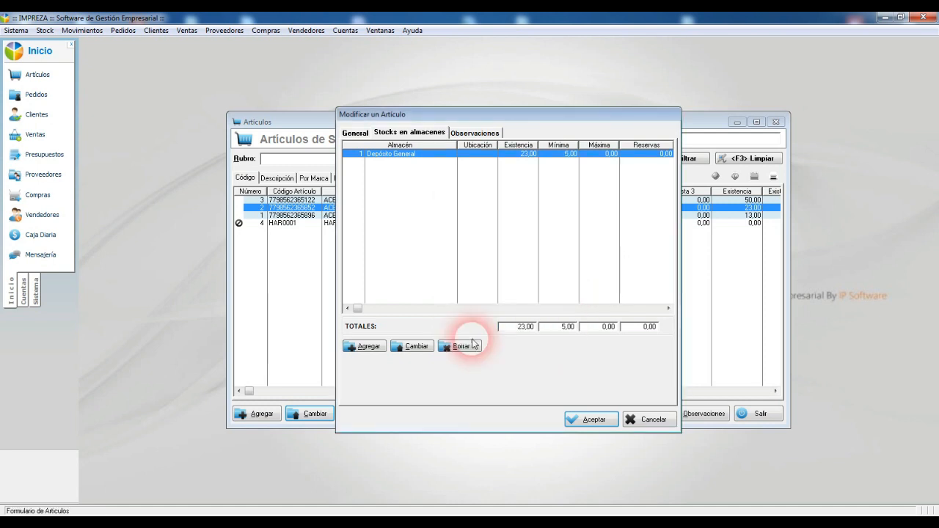
click(595, 420)
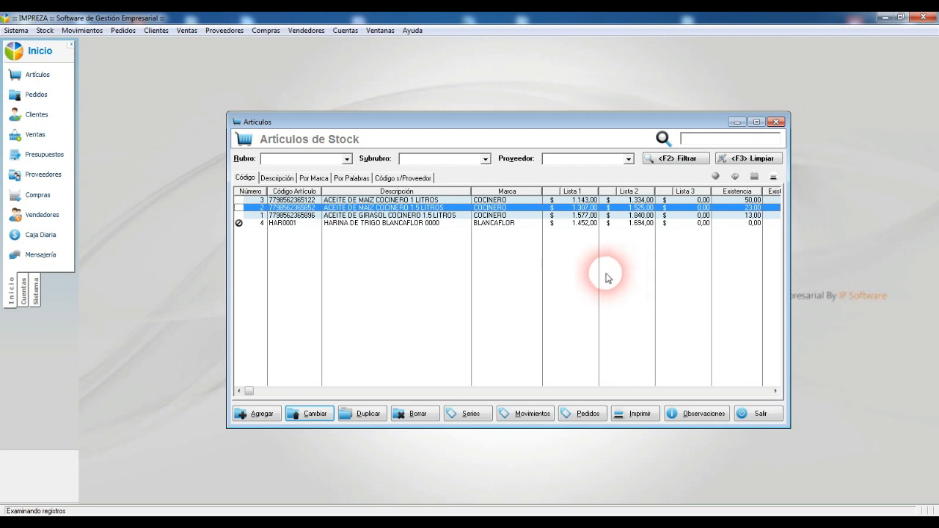
Compare the movement histories of ACEITE DE GIRASOL COCINERO 1.5 LITROS and ACEITE DE MAIZ COCINERO 1.5 LITROS
click(444, 215)
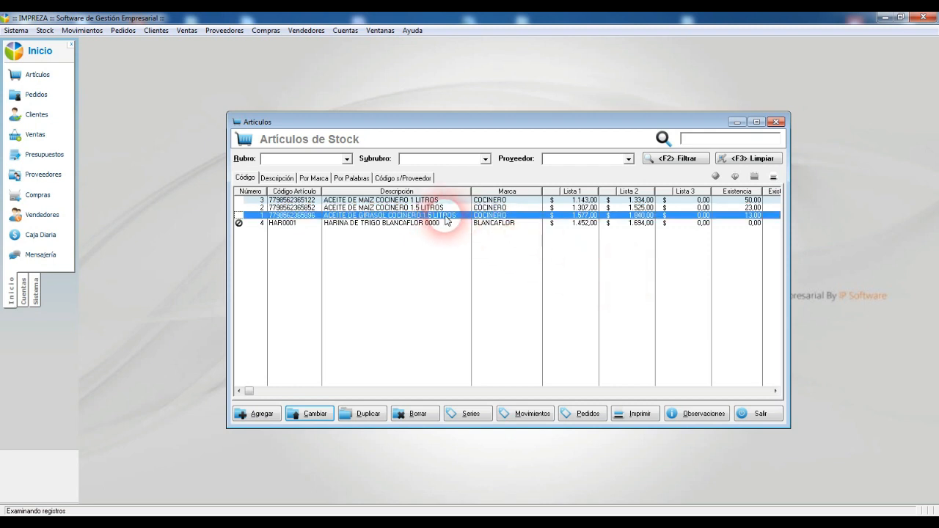
click(547, 415)
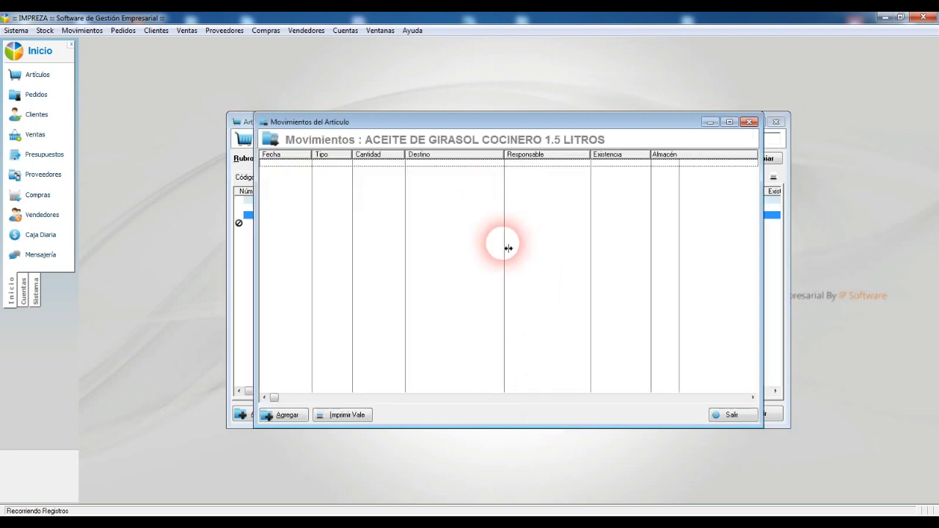
key(Escape)
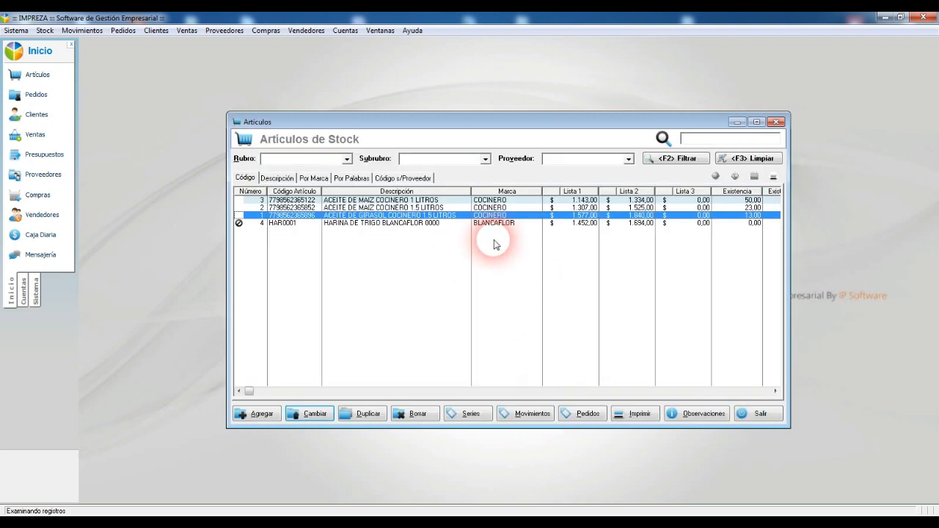
click(442, 207)
click(525, 413)
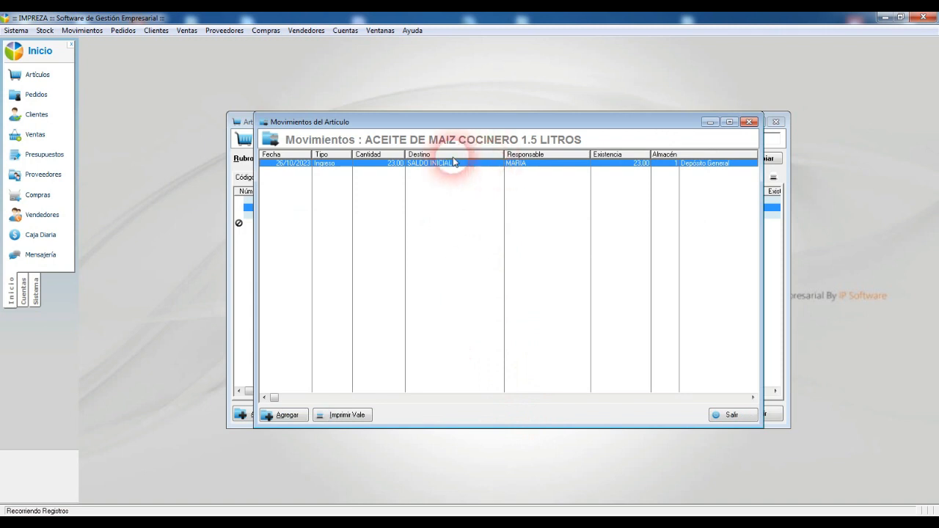
key(Escape)
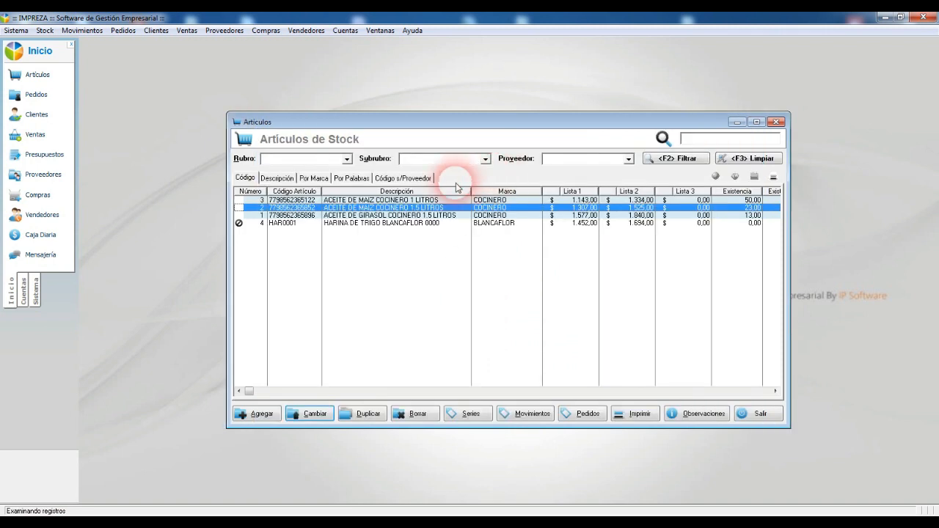
double_click(433, 216)
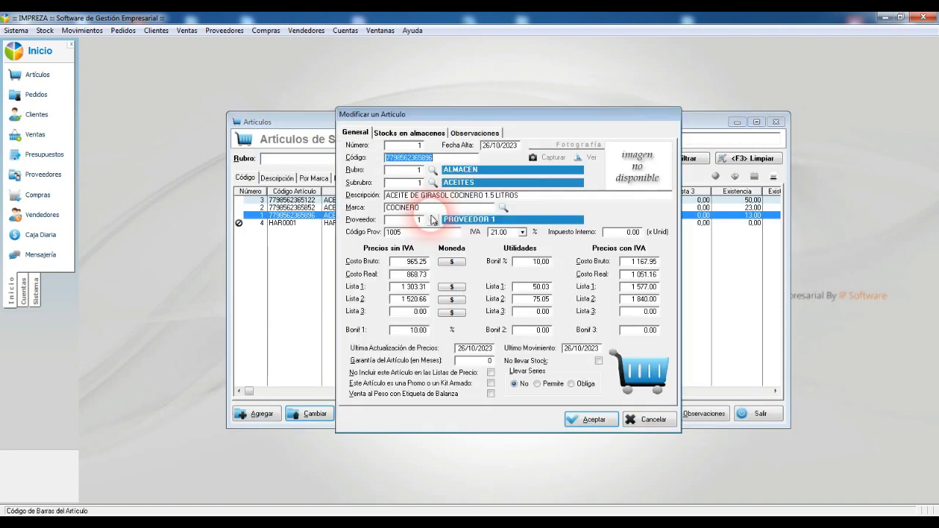
key(Escape)
click(34, 135)
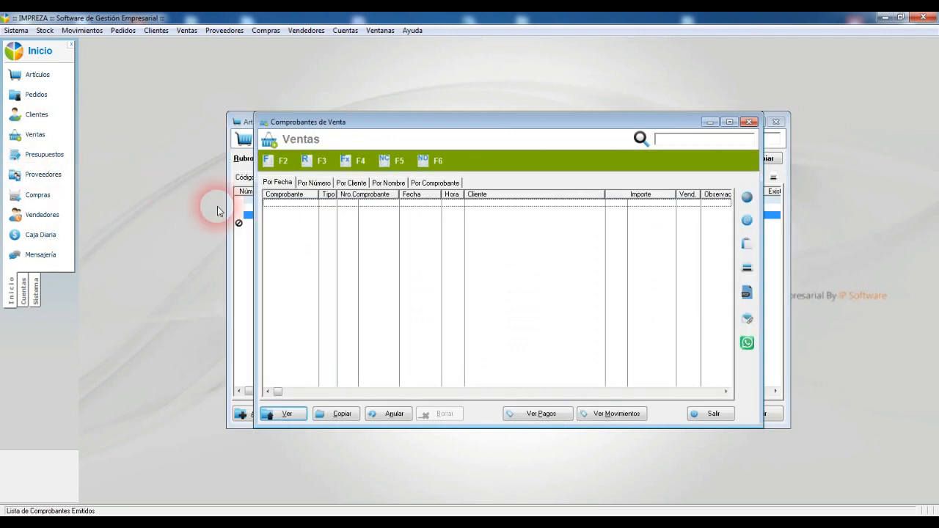
key(F2)
double_click(499, 221)
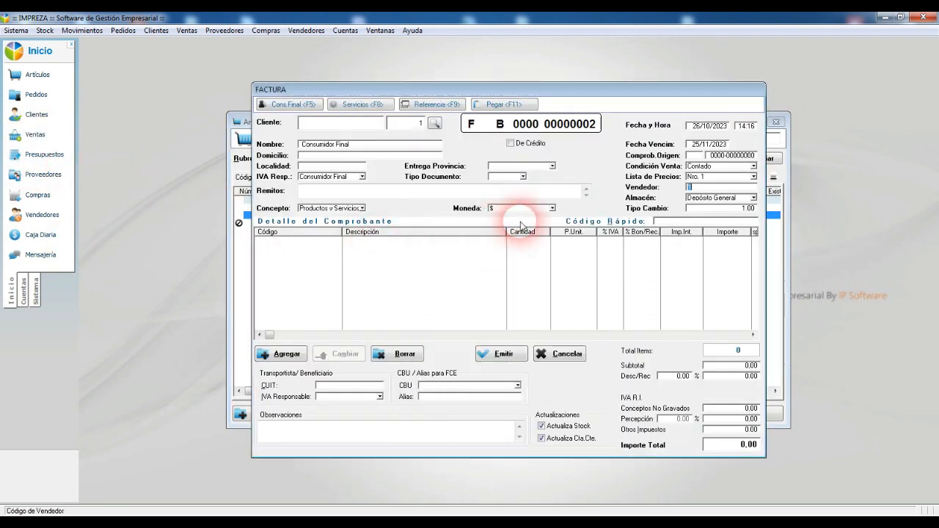
click(665, 221)
text(7798562365896)
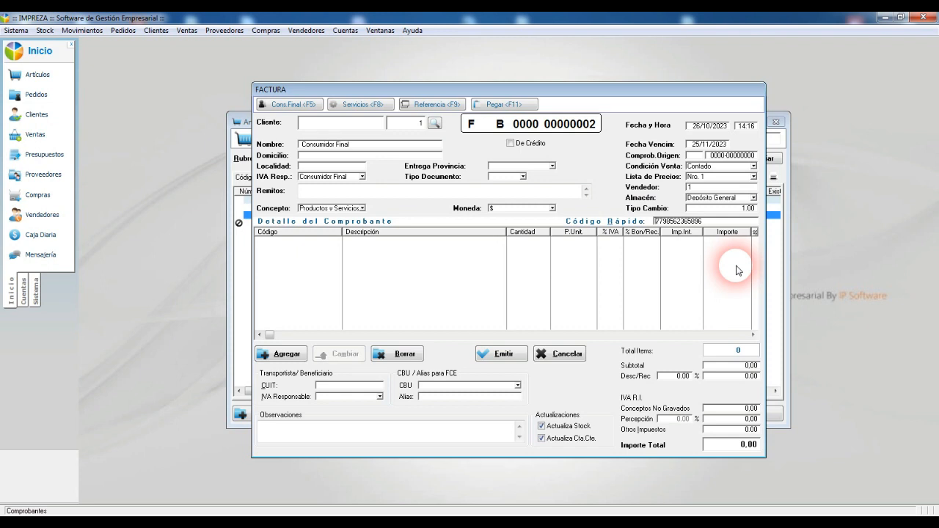
key(Return)
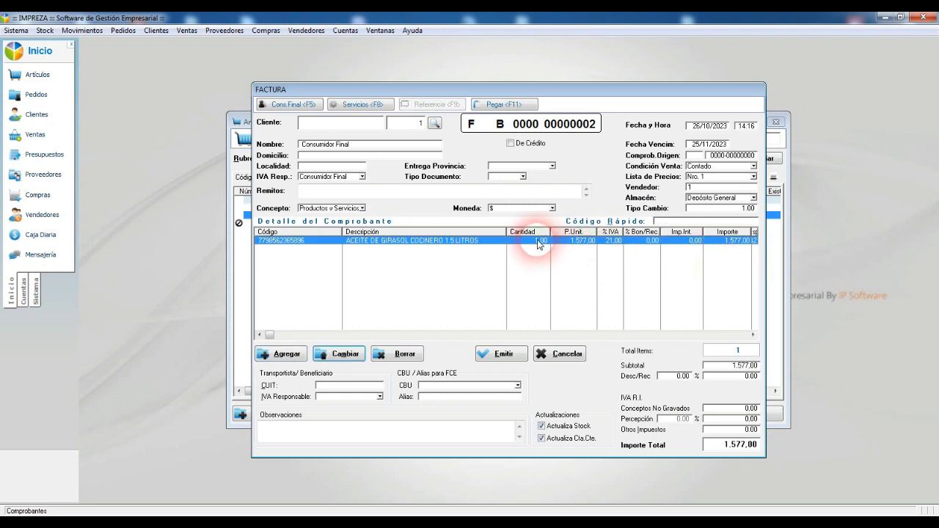
Issue the invoice with full cash payment, then close its print preview and the sales list
click(503, 354)
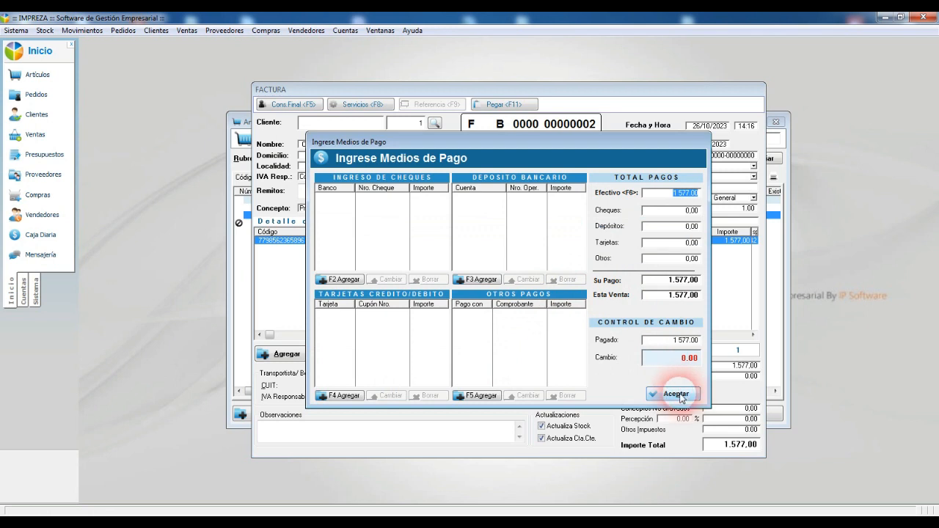
click(677, 395)
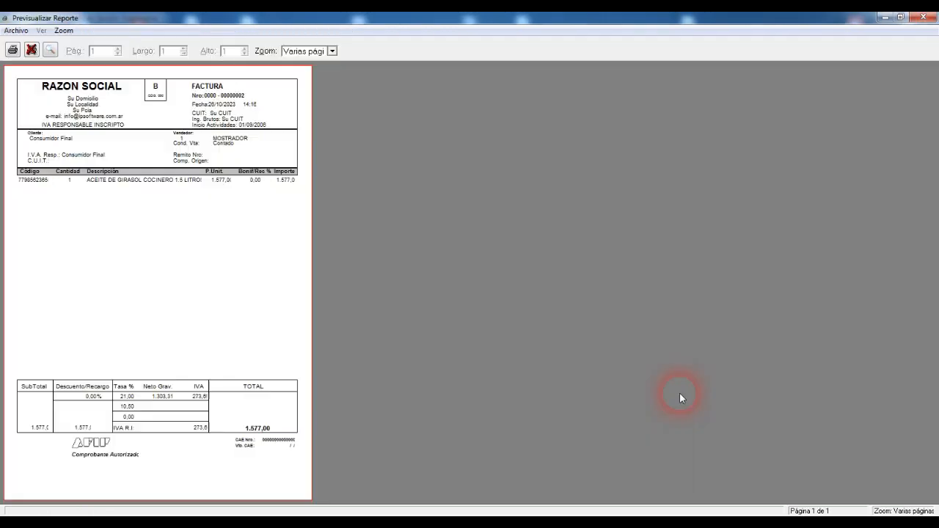
key(Escape)
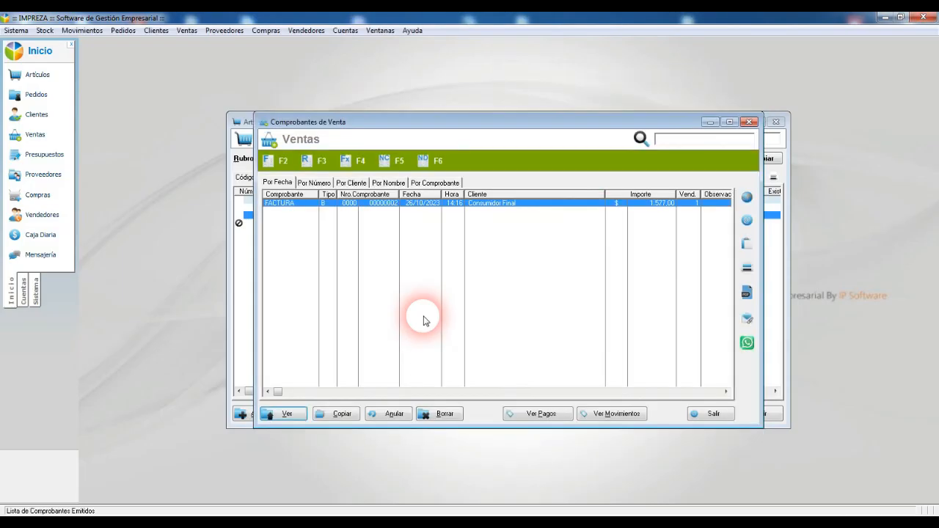
key(Escape)
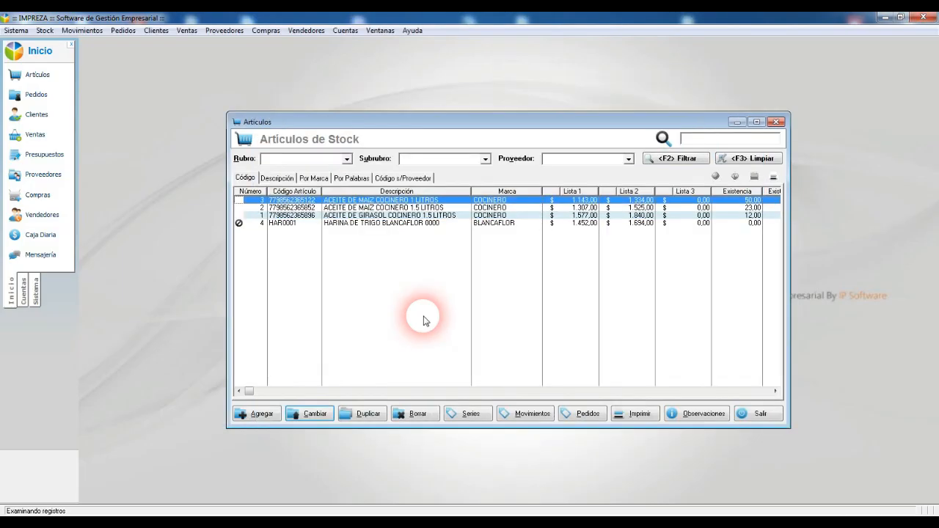
Examine the movement history of ACEITE DE GIRASOL COCINERO 1.5 LITROS for the sale's effect on stock
click(748, 215)
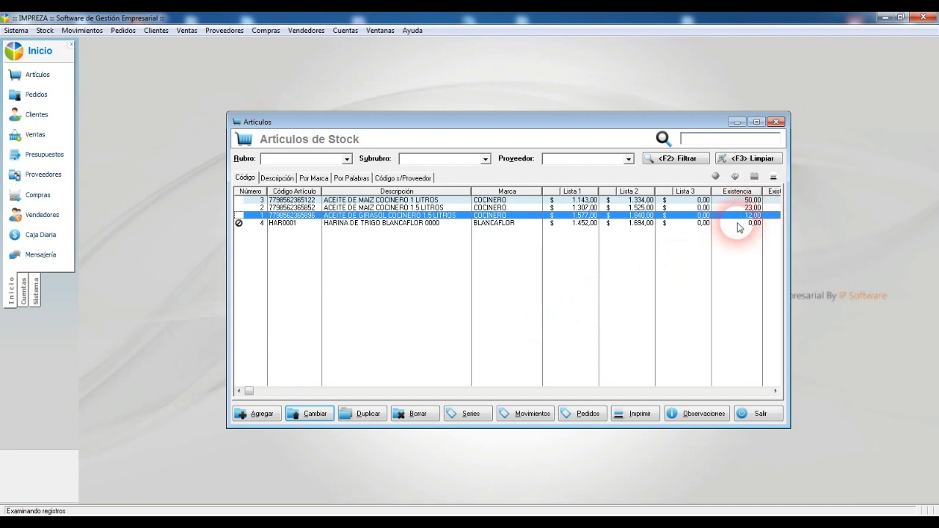
click(532, 413)
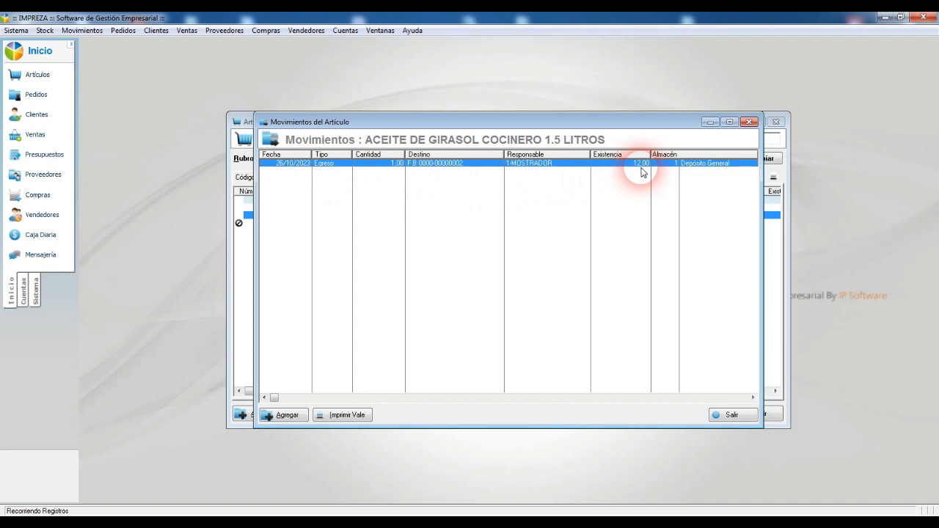
click(726, 415)
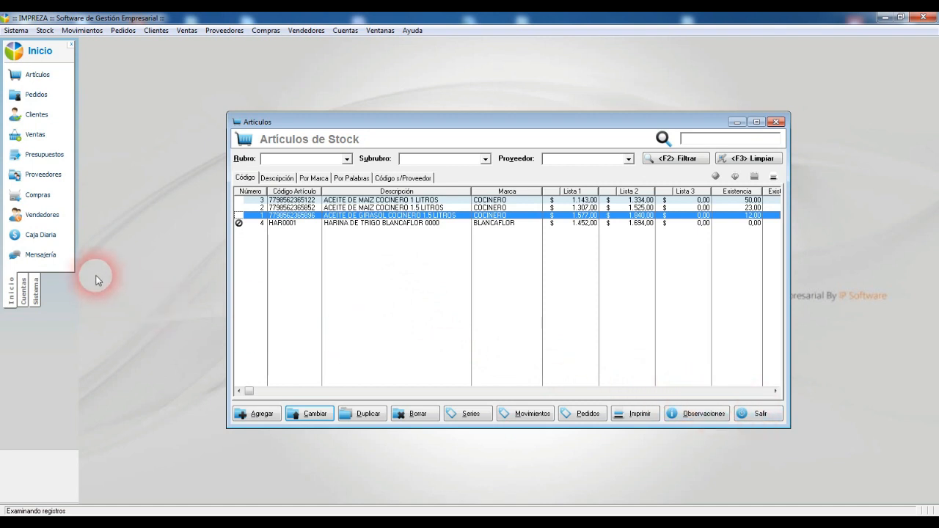
Start a new purchase record with PROVEEDOR 1 as the supplier
click(60, 196)
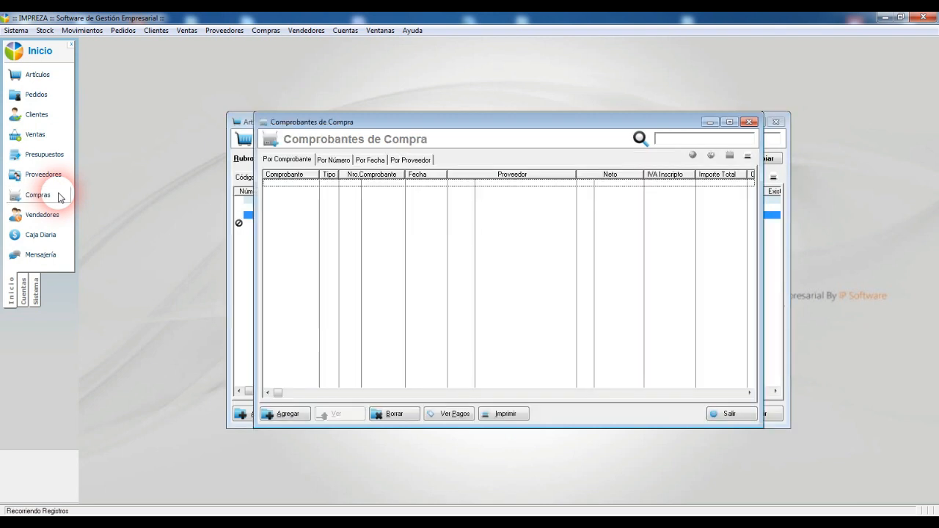
click(289, 414)
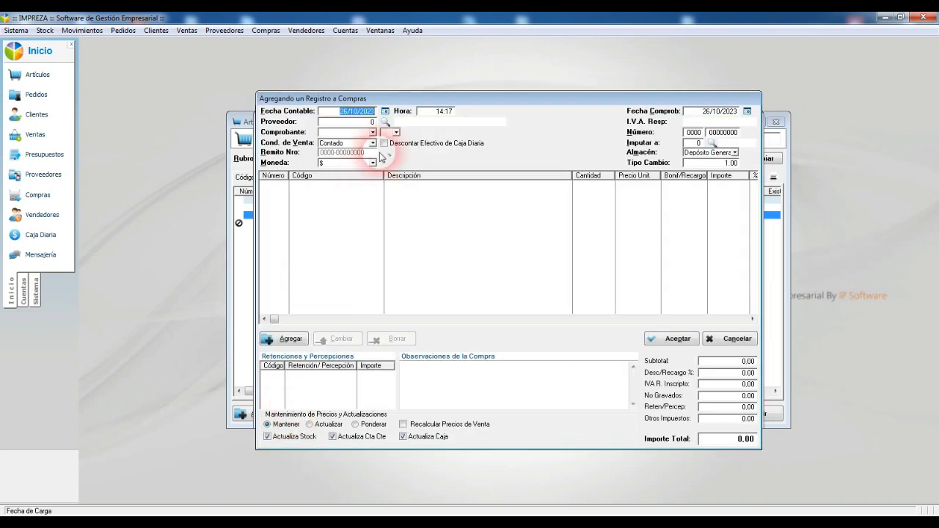
click(359, 122)
click(385, 121)
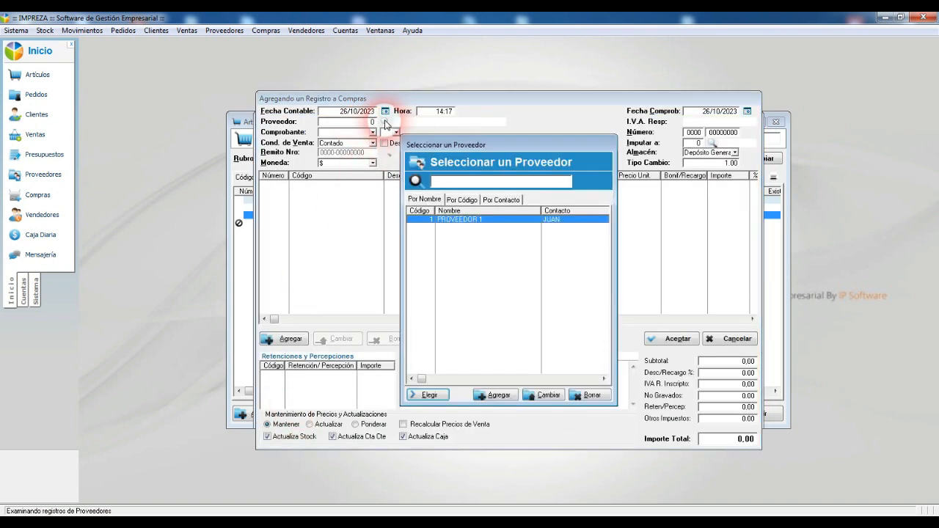
double_click(457, 220)
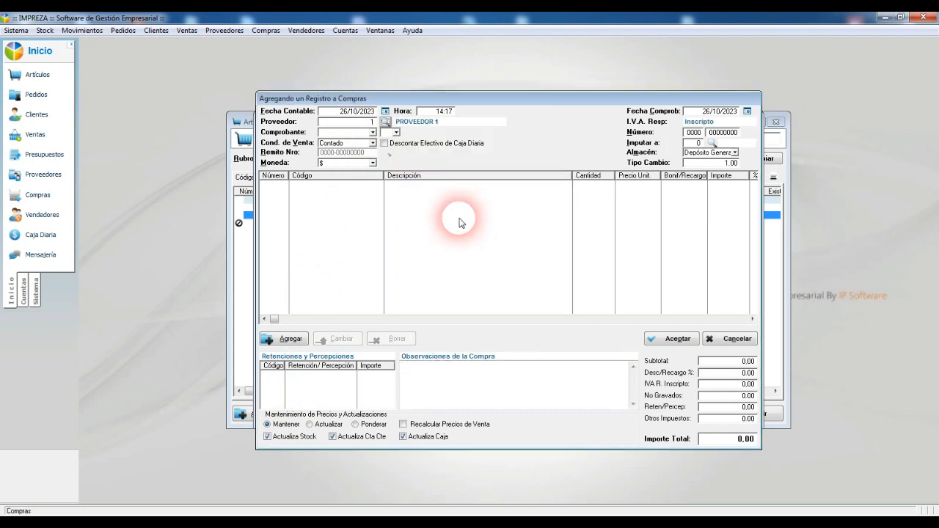
click(347, 132)
click(337, 143)
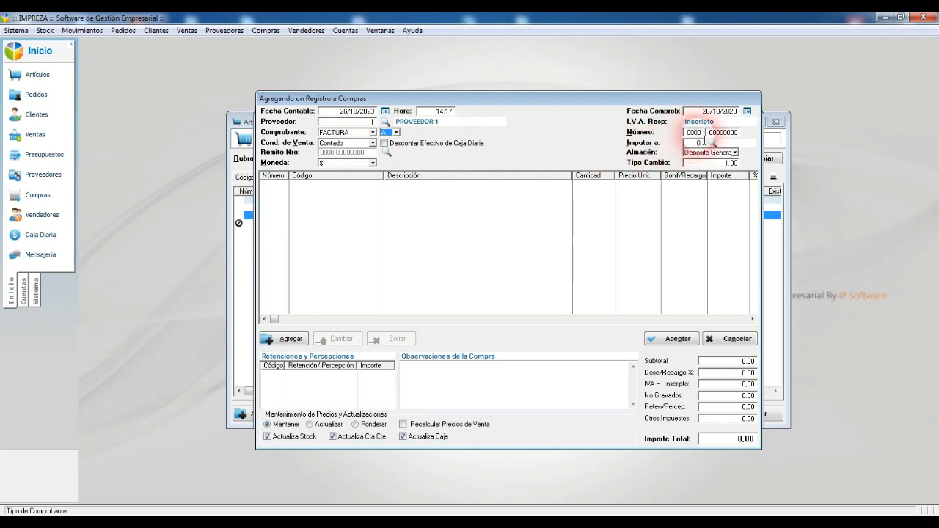
click(696, 132)
key(Return)
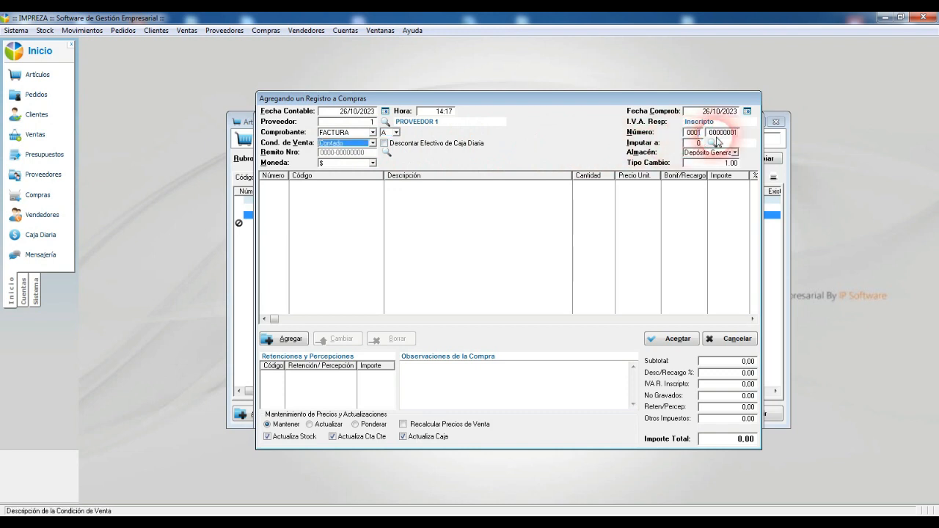
double_click(696, 143)
text(2)
key(Tab)
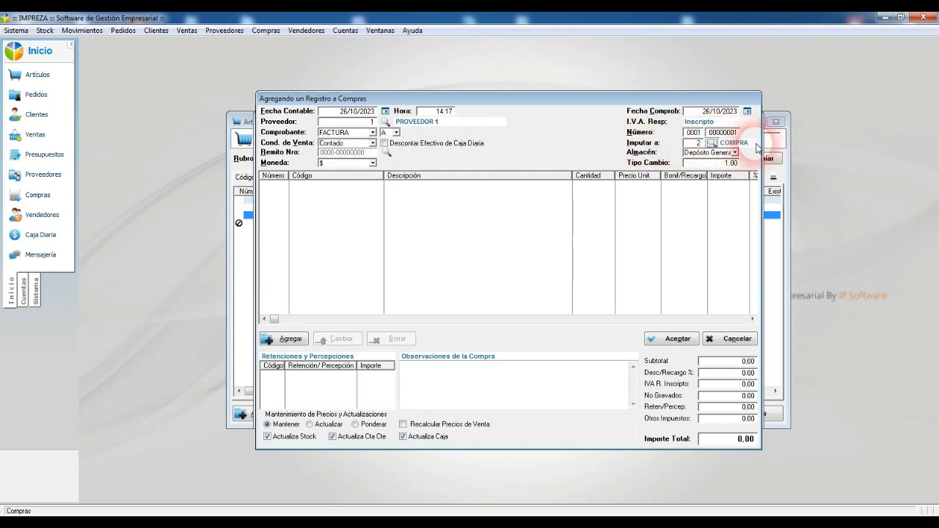
Add 10 units of HARINA DE TRIGO BLANCAFLOR 0000 (HAR0001) to the purchase
click(283, 338)
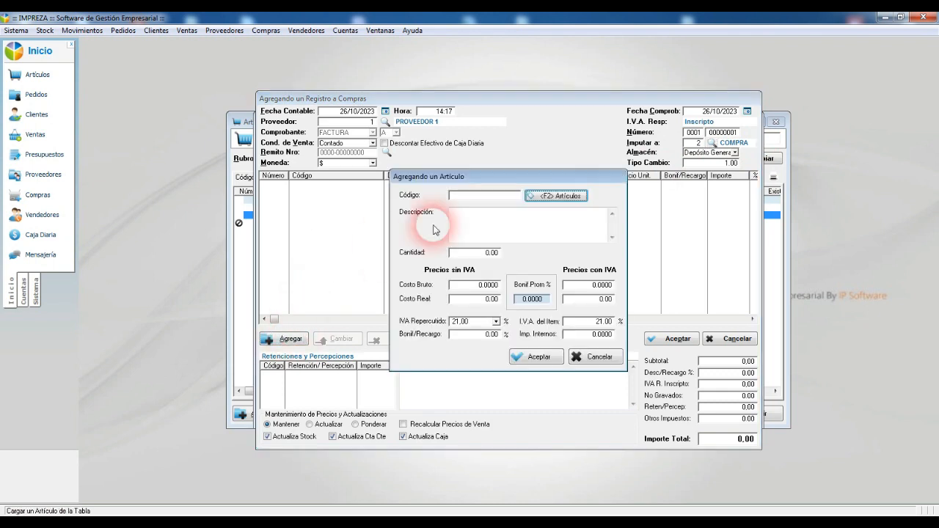
click(569, 196)
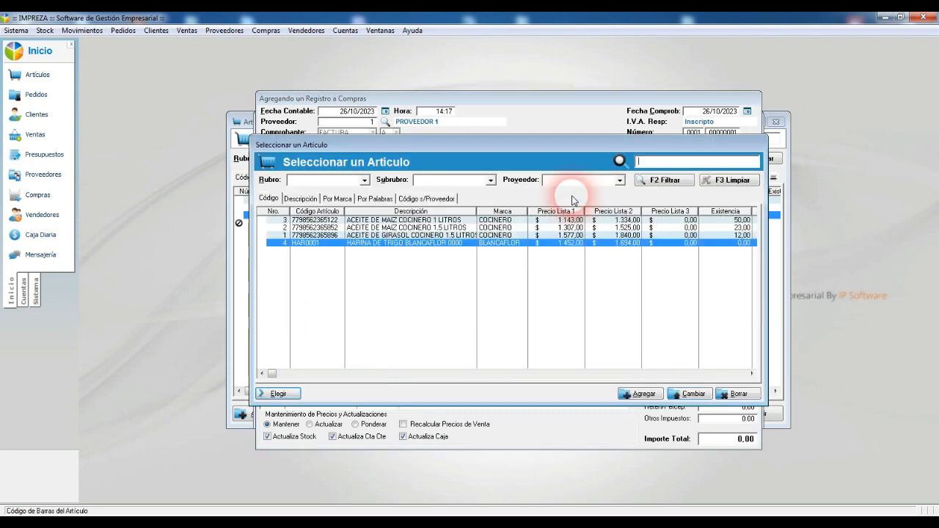
double_click(305, 242)
click(475, 253)
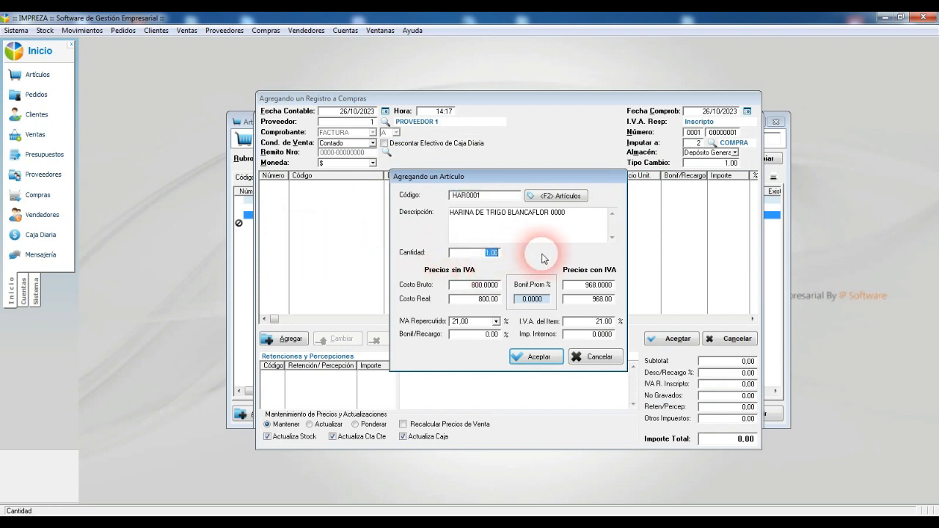
text(10)
key(Tab)
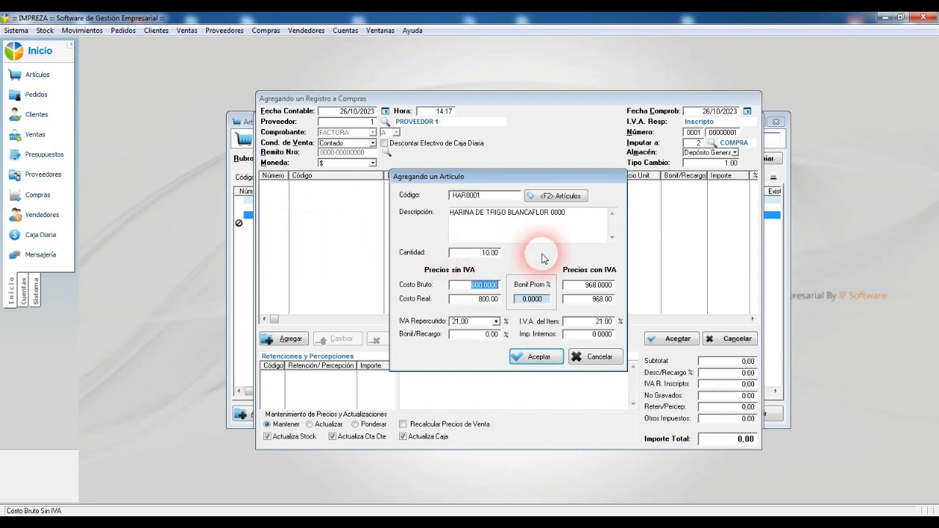
click(537, 357)
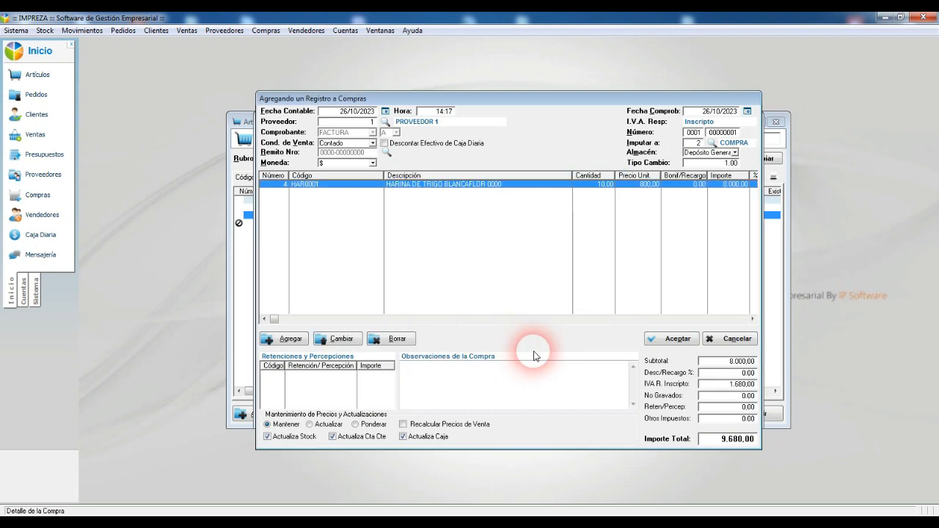
Save the purchase invoice and close the list of purchase vouchers
click(679, 338)
click(669, 395)
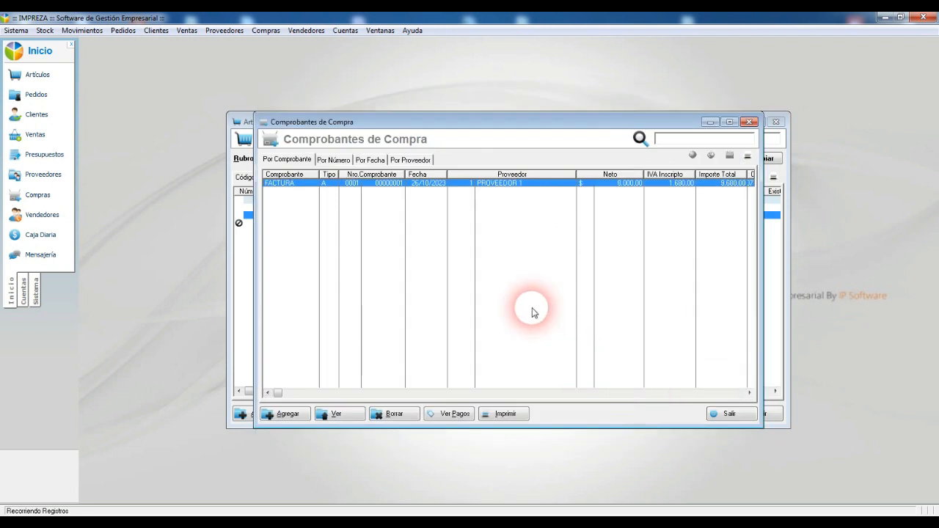
key(Escape)
Examine the stock and movement history of HARINA DE TRIGO BLANCAFLOR 0000 for the purchase entry
key(Down)
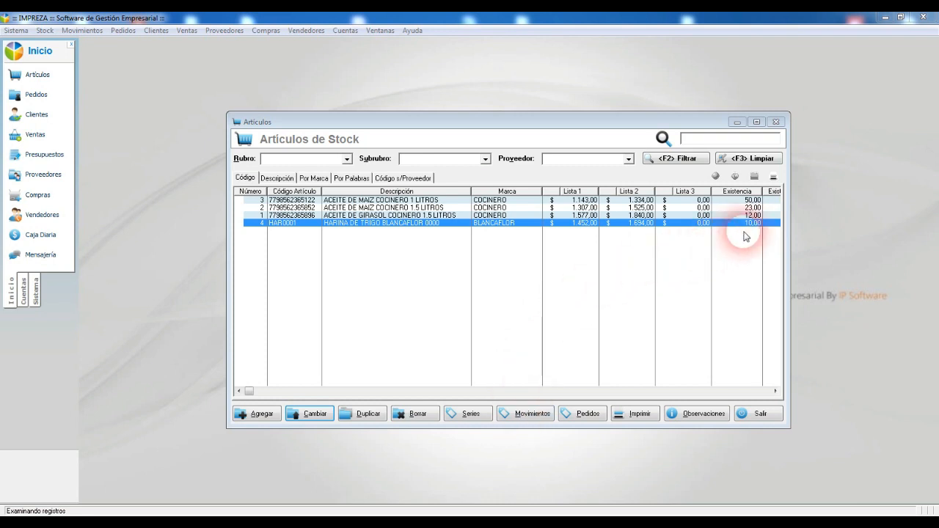
click(525, 418)
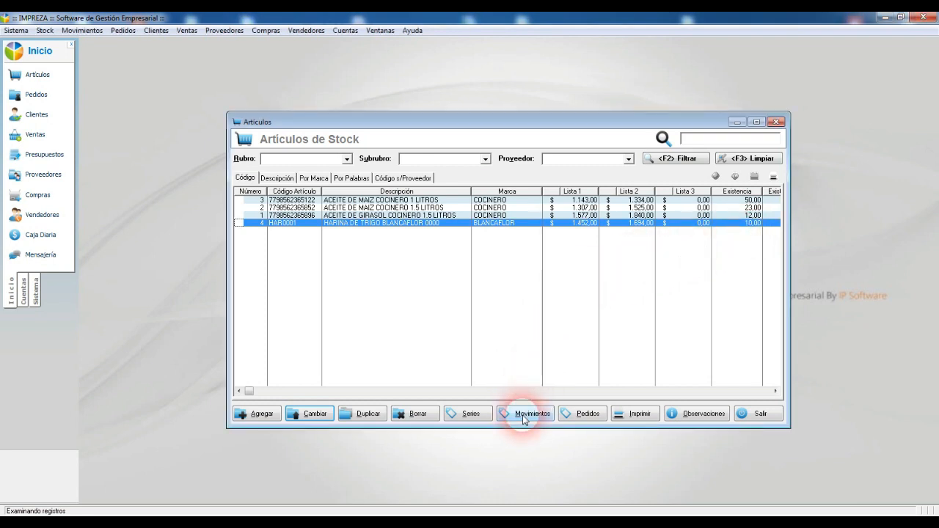
click(524, 418)
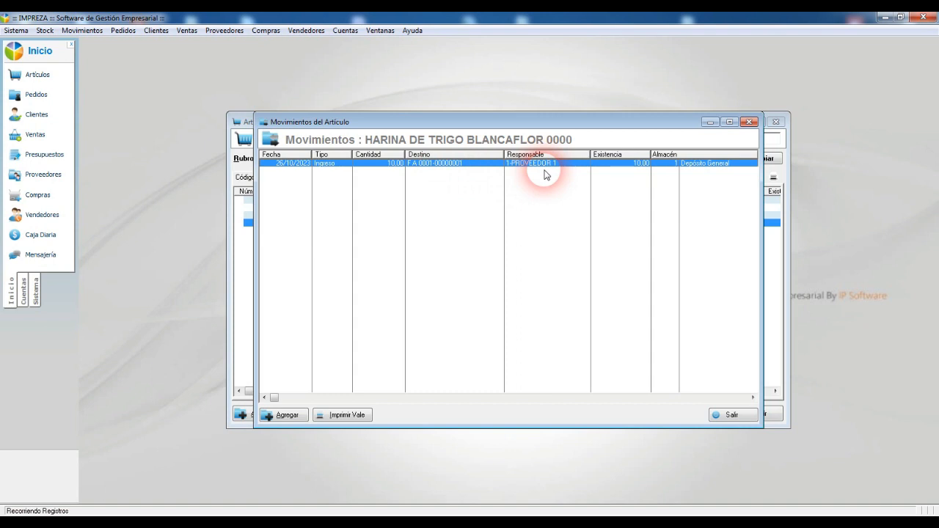
click(733, 415)
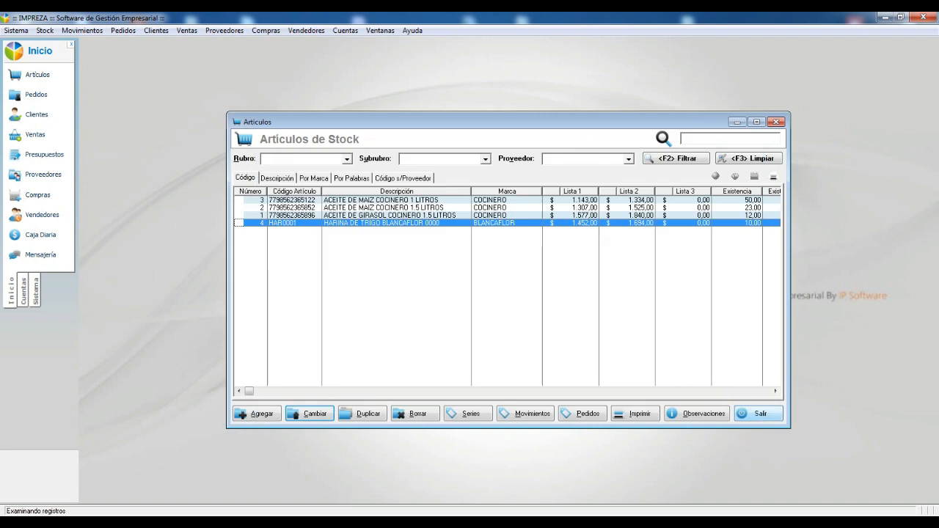
Start another purchase record and set its destination warehouse to Gondolas
click(39, 197)
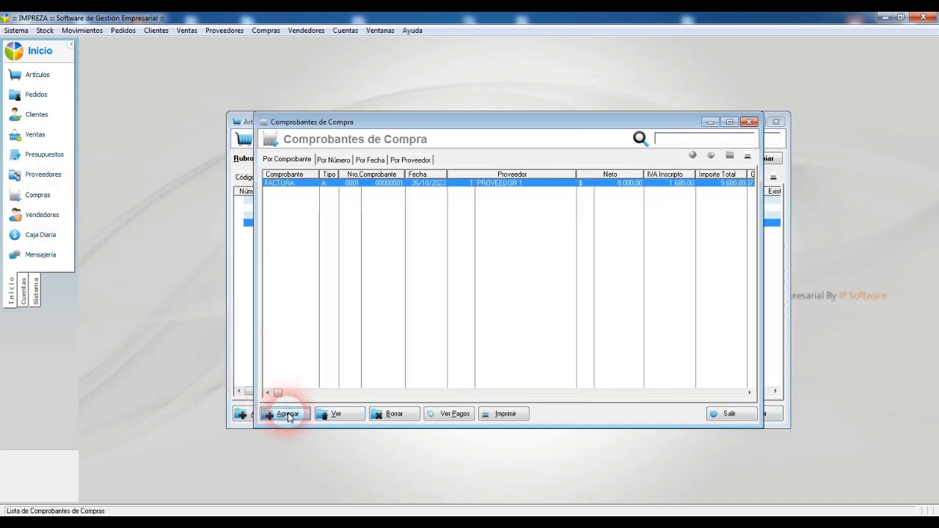
click(288, 416)
click(722, 153)
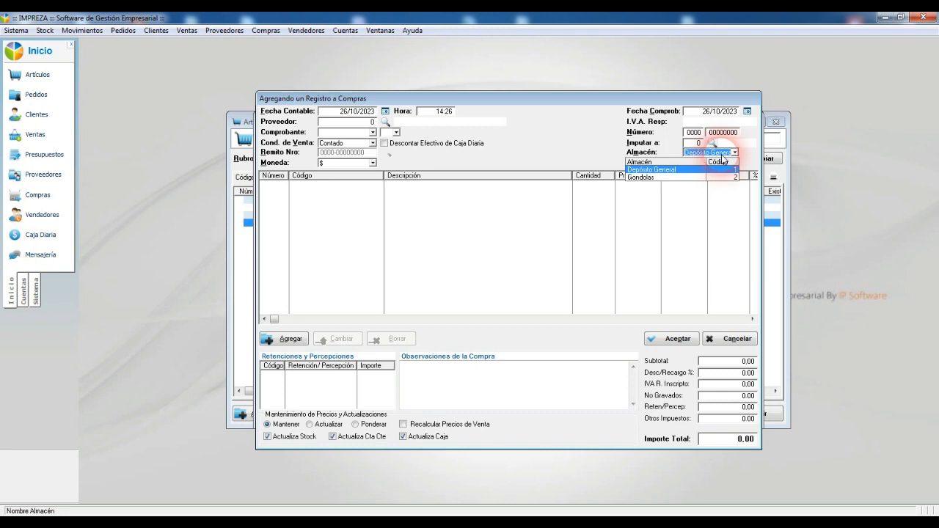
click(650, 178)
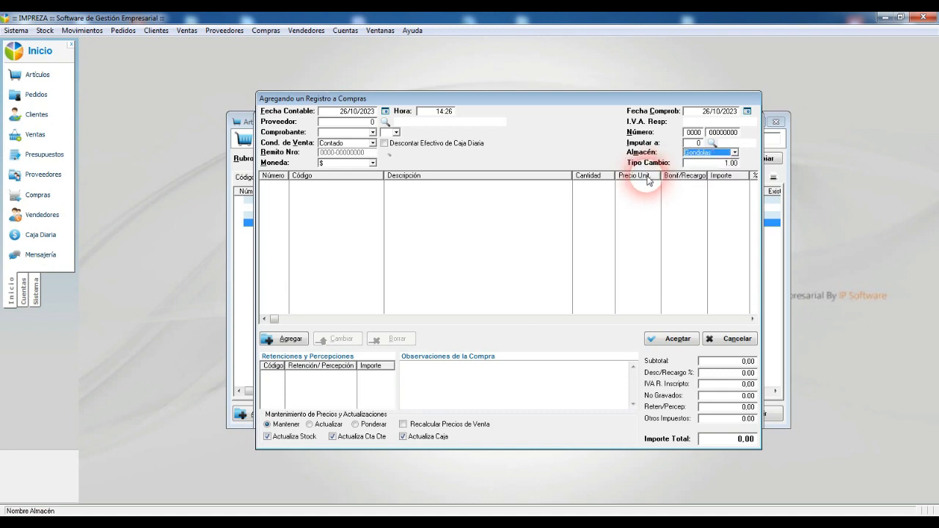